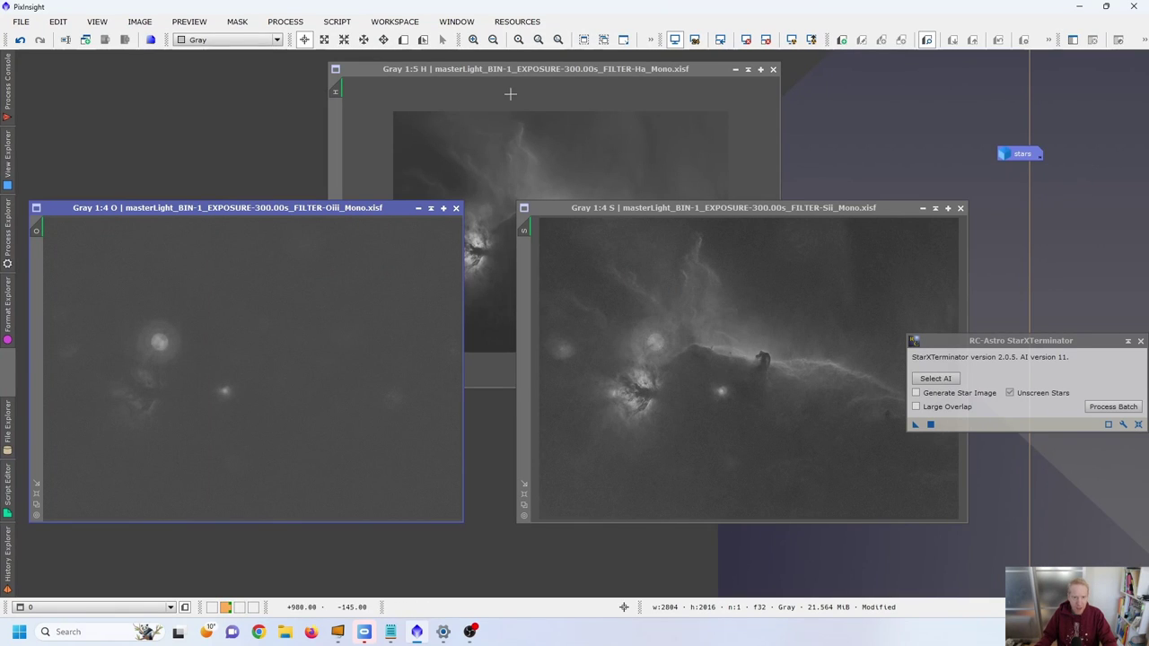
Bring the Ha, SII and OIII images forward in turn and move the Ha window further left
{"action": "left_click", "coordinate": [765, 172]}
{"action": "left_click", "coordinate": [825, 210]}
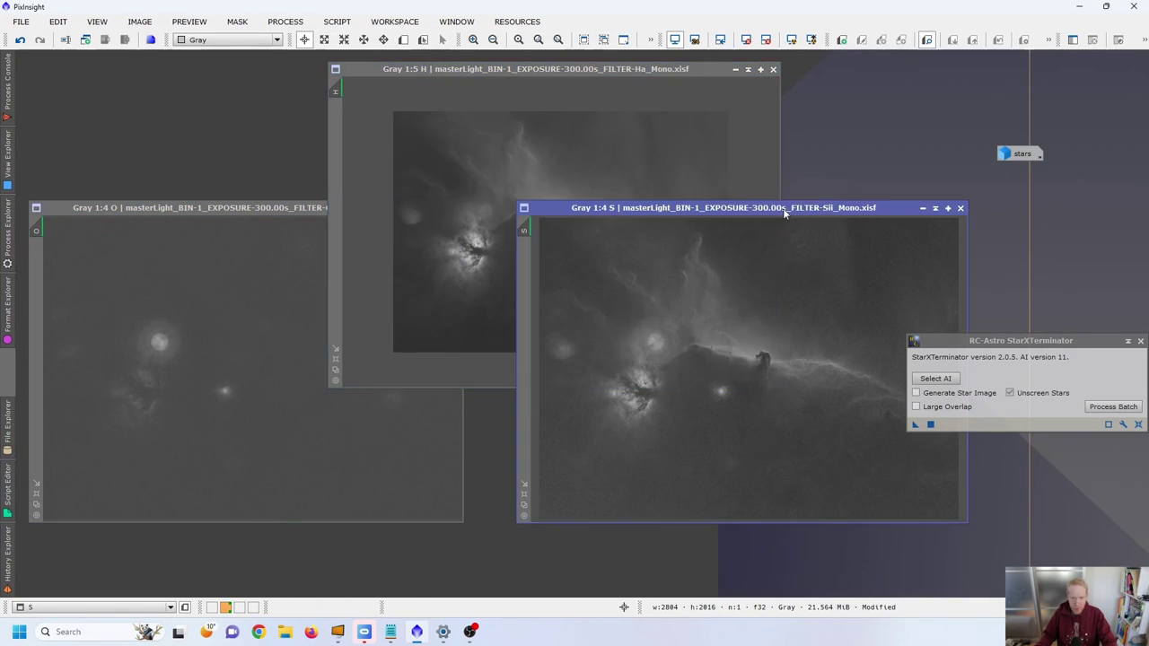
{"action": "left_click", "coordinate": [166, 207]}
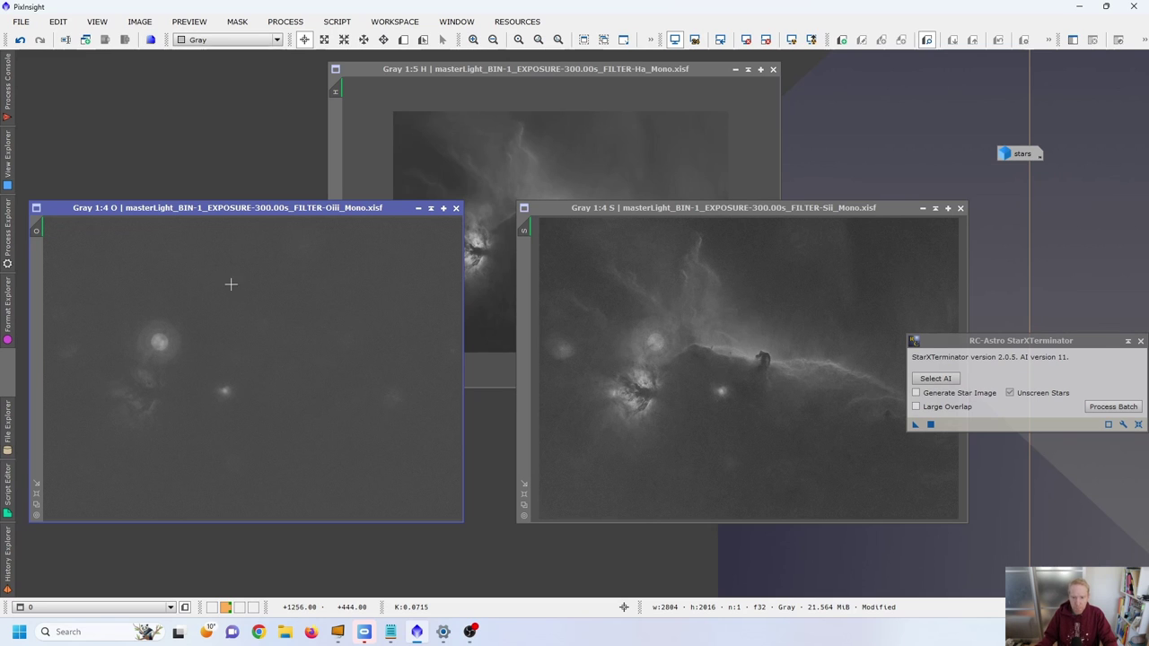
{"action": "left_click", "coordinate": [547, 70]}
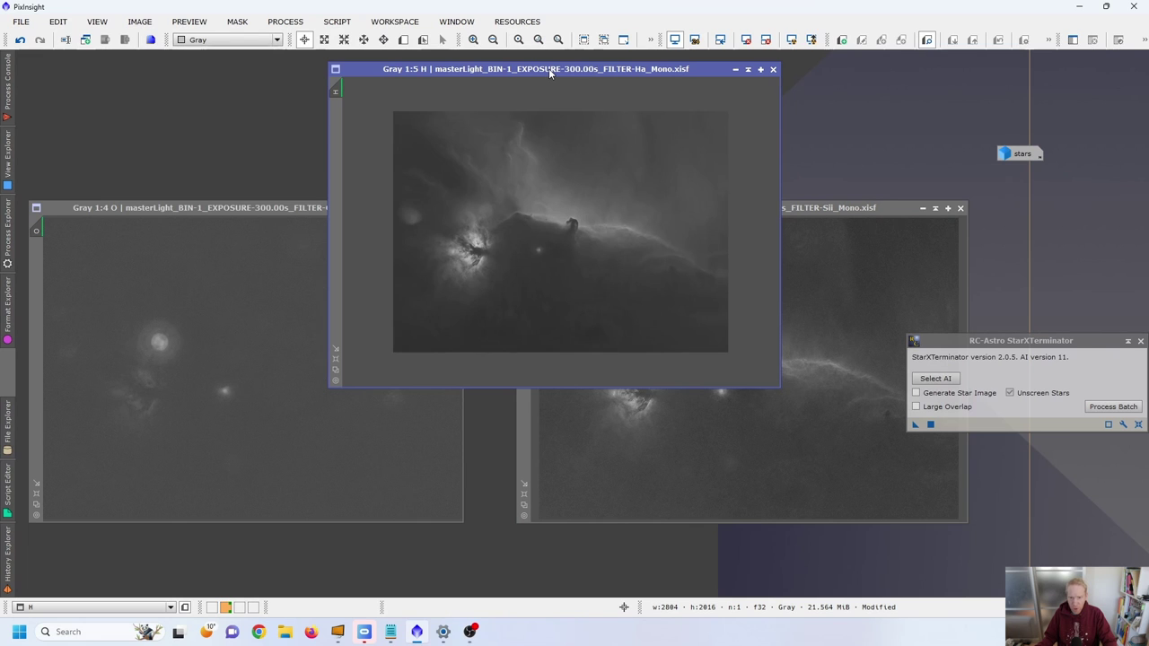
{"action": "left_click_drag", "start_coordinate": [550, 72], "coordinate": [436, 72]}
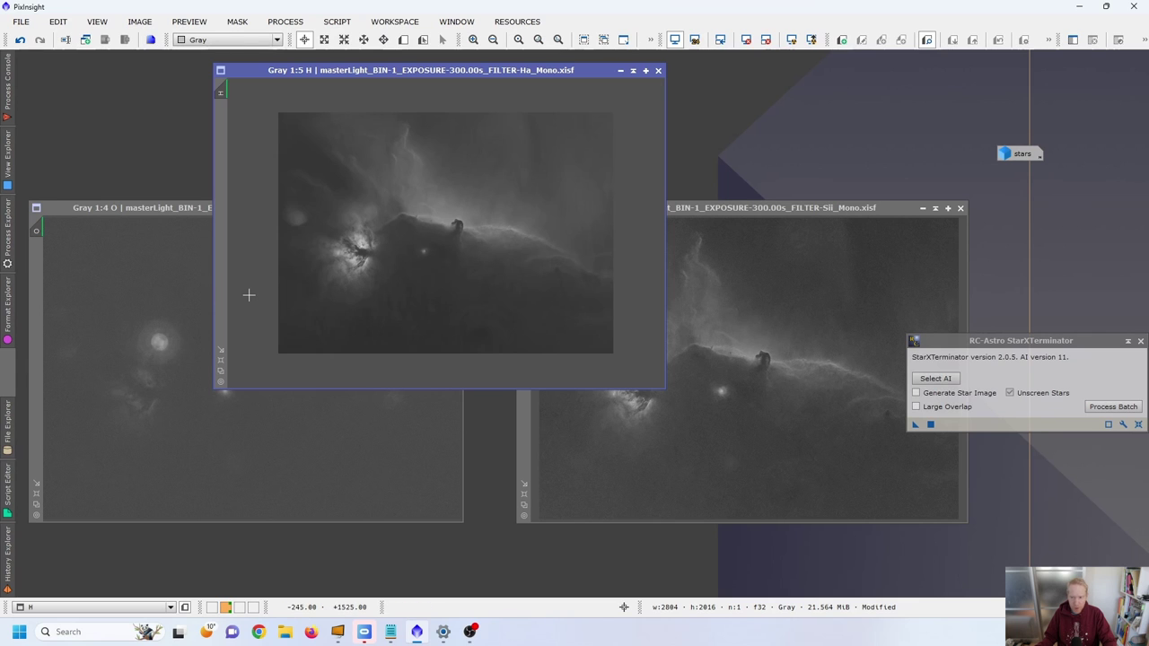
Open the extracted stars as their own image, minimise it to an icon, and move StarXTerminator aside
{"action": "left_click_drag", "start_coordinate": [1010, 157], "coordinate": [859, 174]}
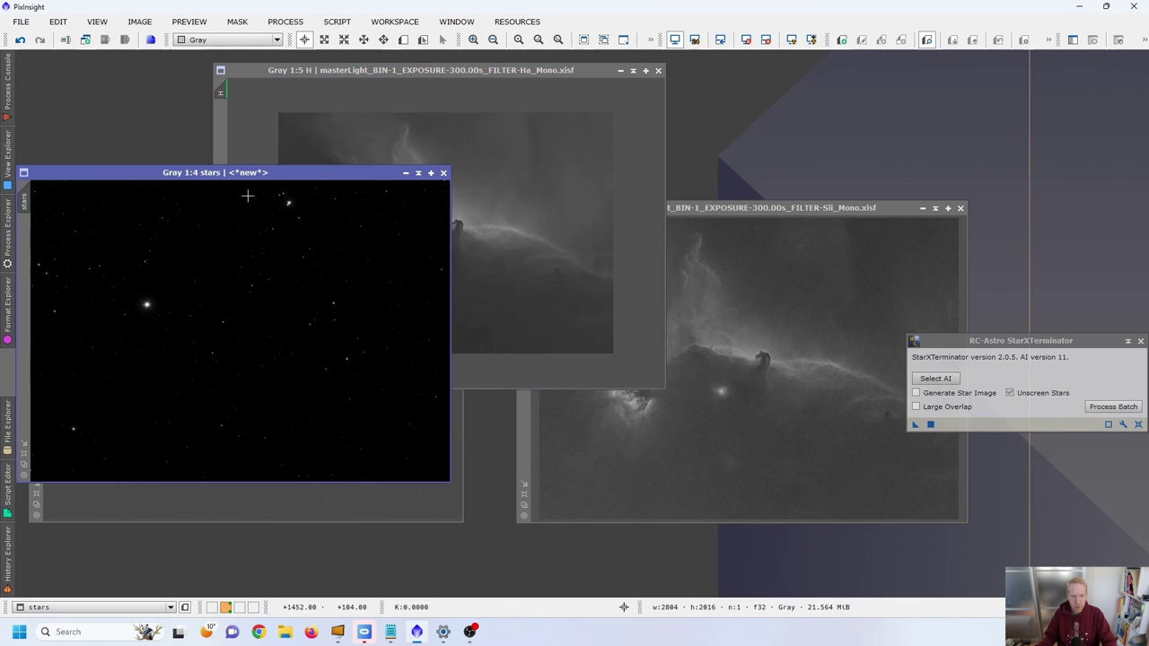
{"action": "left_click", "coordinate": [406, 174]}
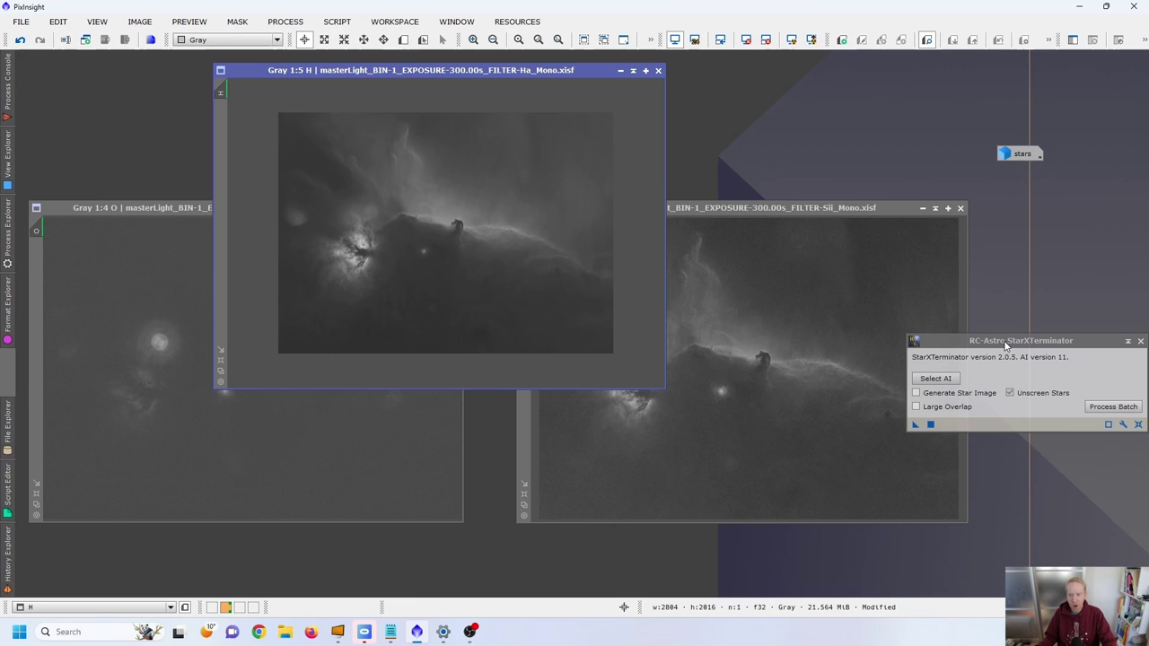
{"action": "left_click_drag", "start_coordinate": [1006, 345], "coordinate": [977, 517]}
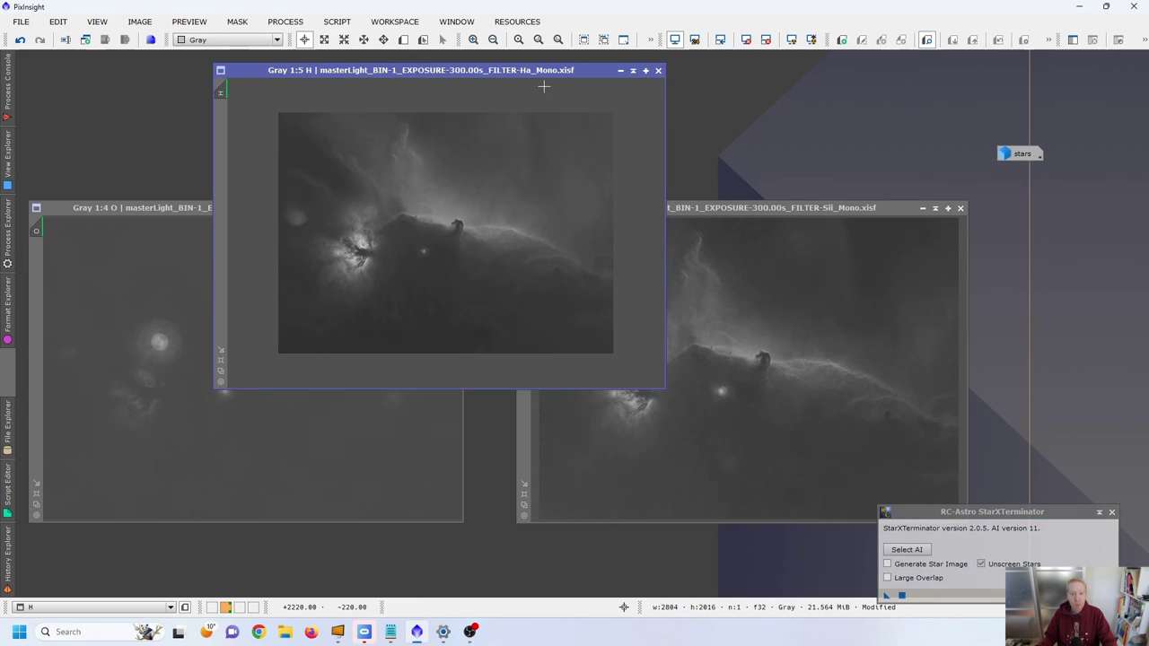
Make the Ha image the active view and bring up the EZ Processing Suite scripts
{"action": "left_click", "coordinate": [130, 500]}
{"action": "left_click", "coordinate": [821, 400]}
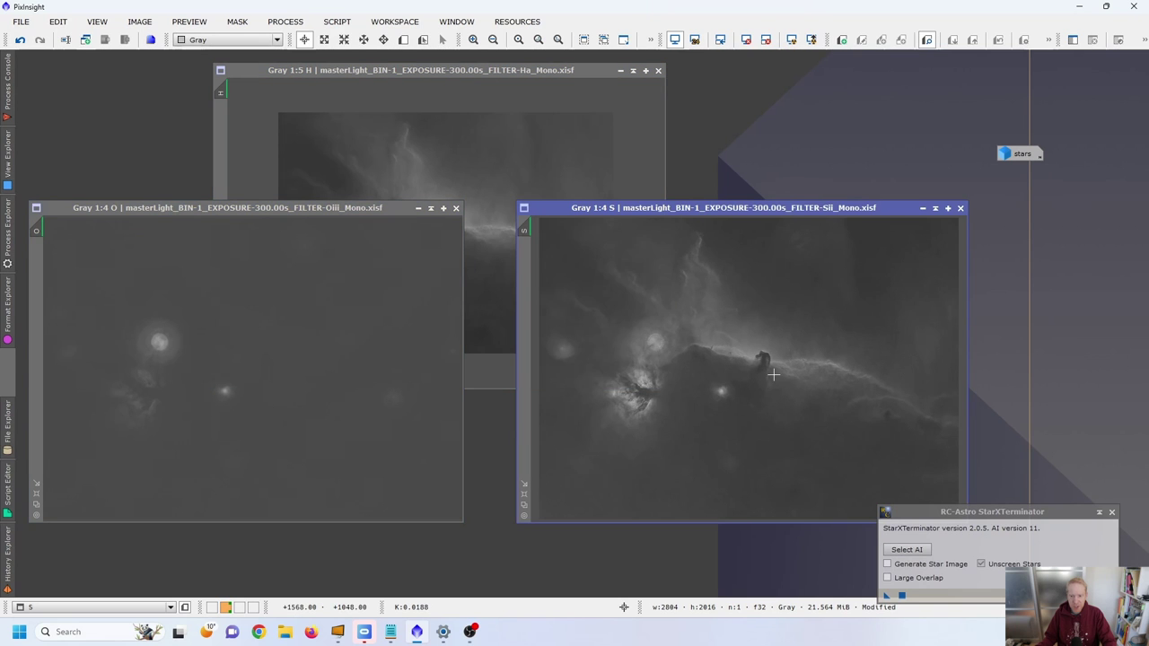
{"action": "left_click", "coordinate": [484, 161]}
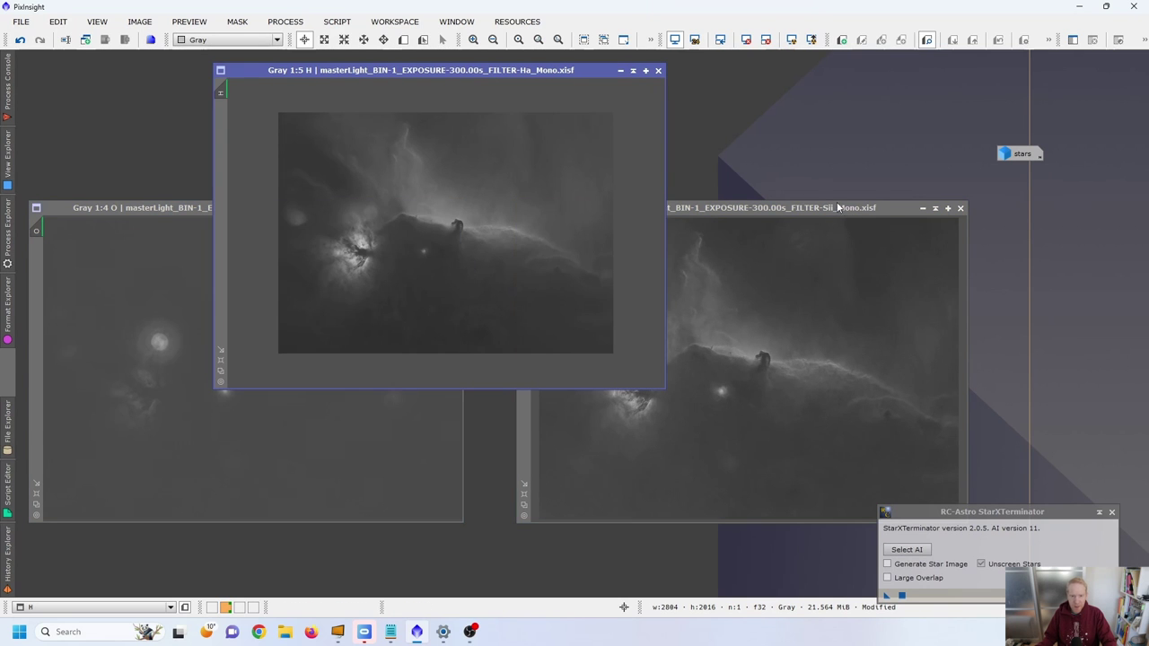
{"action": "left_click", "coordinate": [337, 22]}
{"action": "mouse_move", "coordinate": [405, 95]}
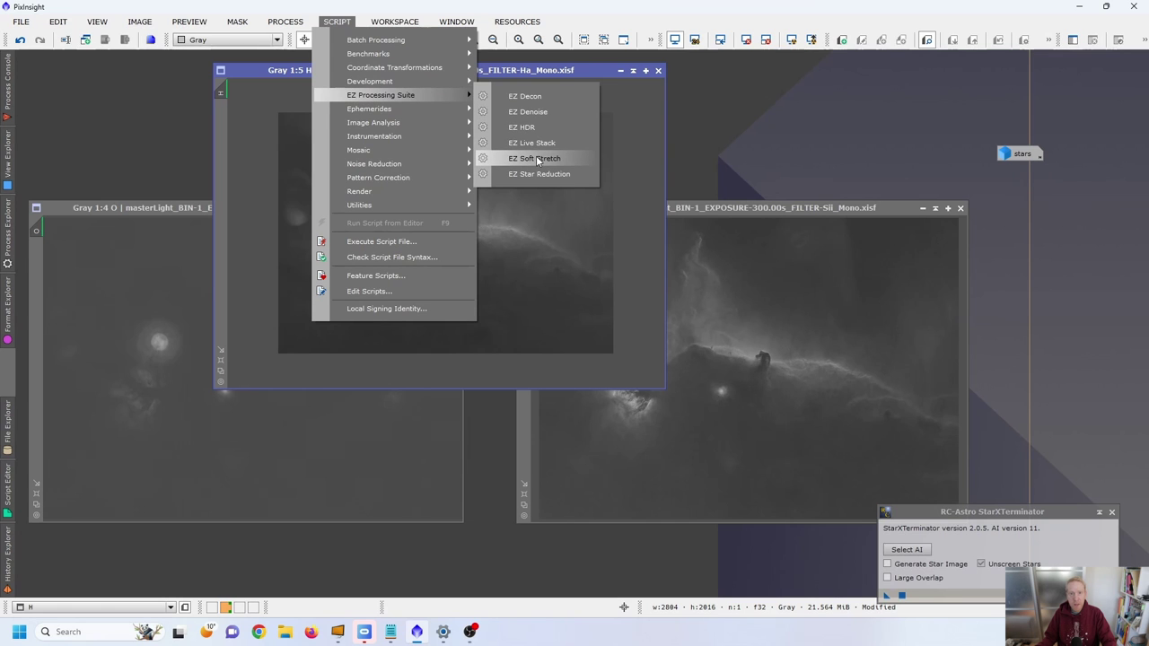
Run EZ Soft Stretch on the Ha, SII and OIII starless images one after another
{"action": "left_click", "coordinate": [536, 158]}
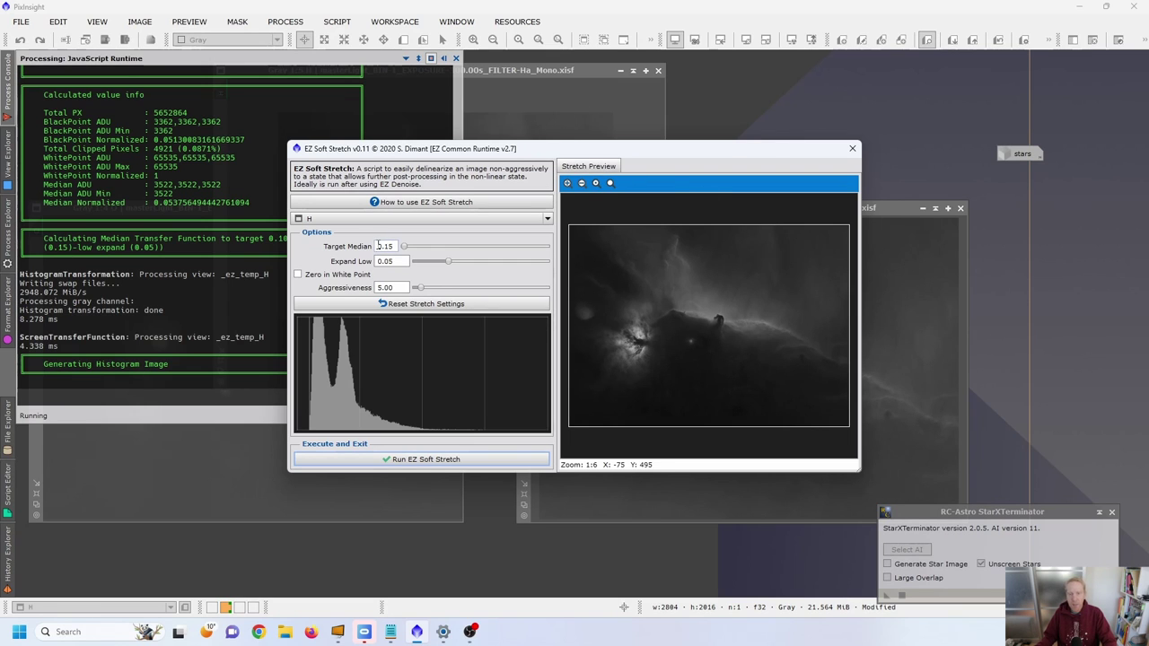
{"action": "left_click", "coordinate": [406, 460]}
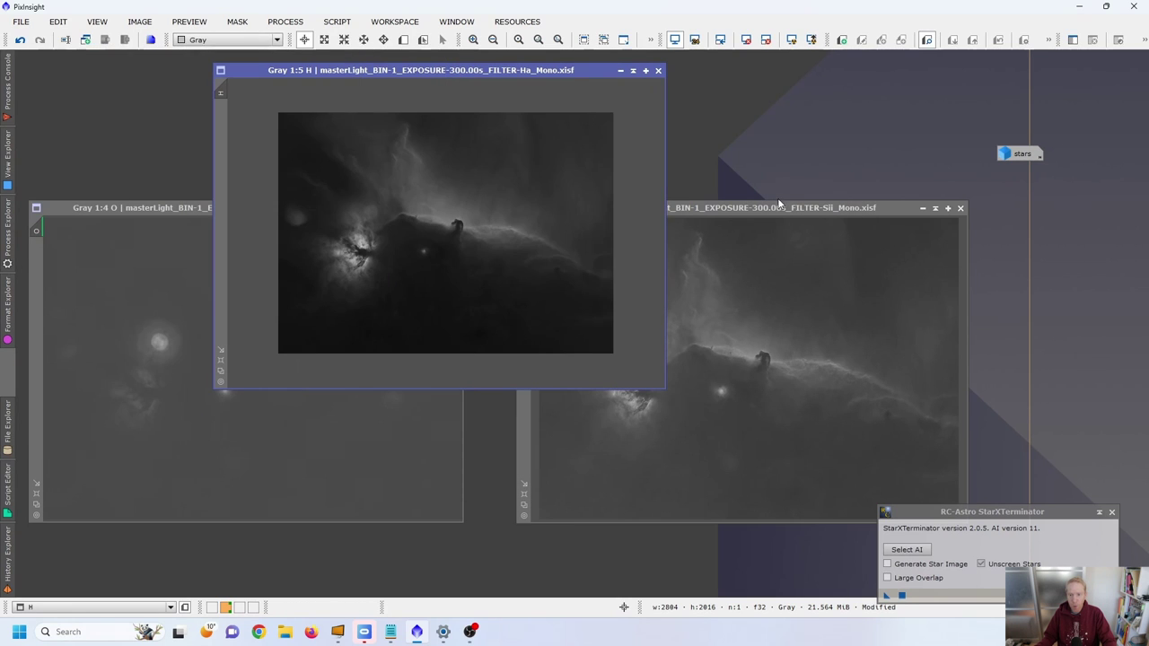
{"action": "left_click", "coordinate": [778, 205]}
{"action": "left_click", "coordinate": [337, 22]}
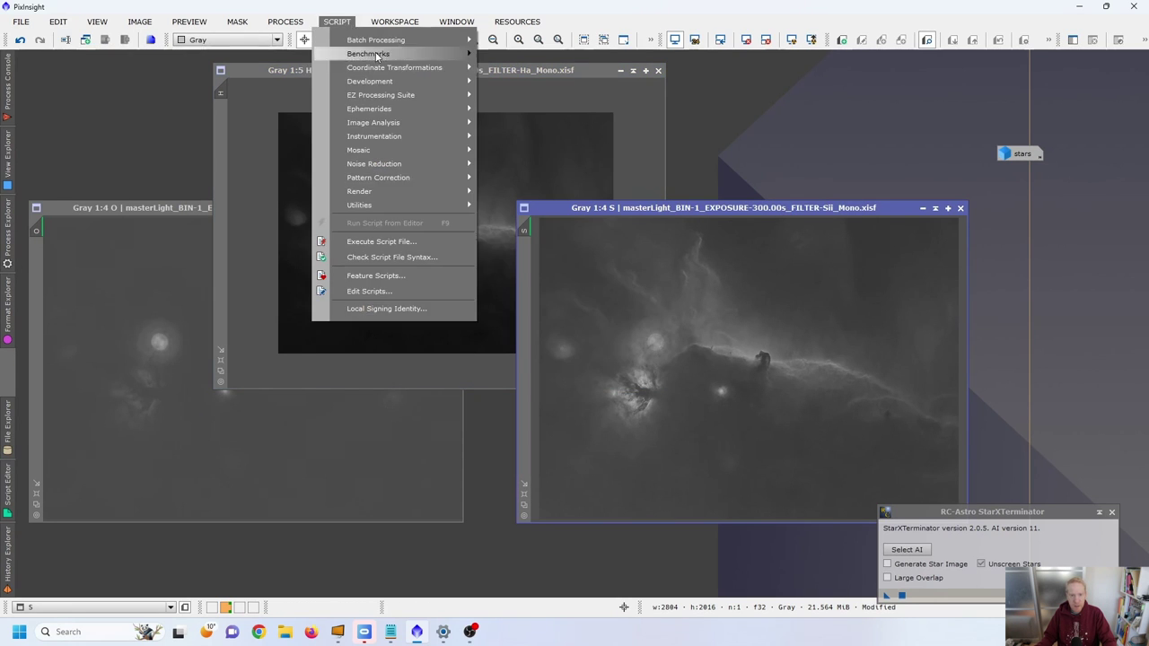
{"action": "mouse_move", "coordinate": [423, 94]}
{"action": "left_click", "coordinate": [531, 159]}
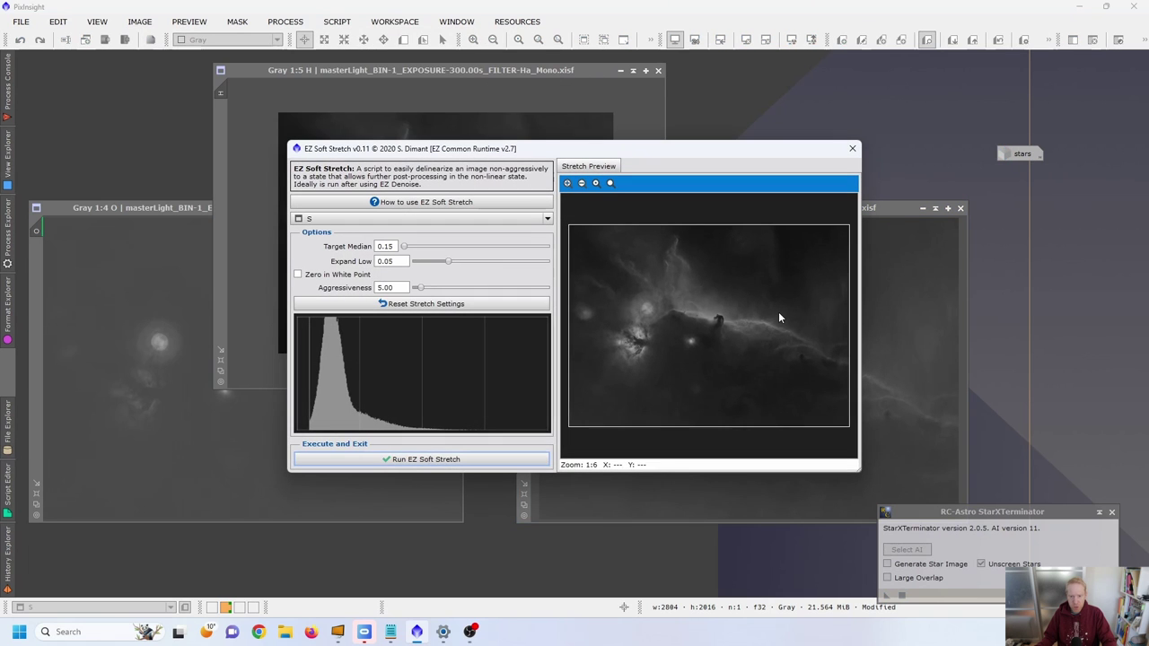
{"action": "left_click", "coordinate": [465, 460]}
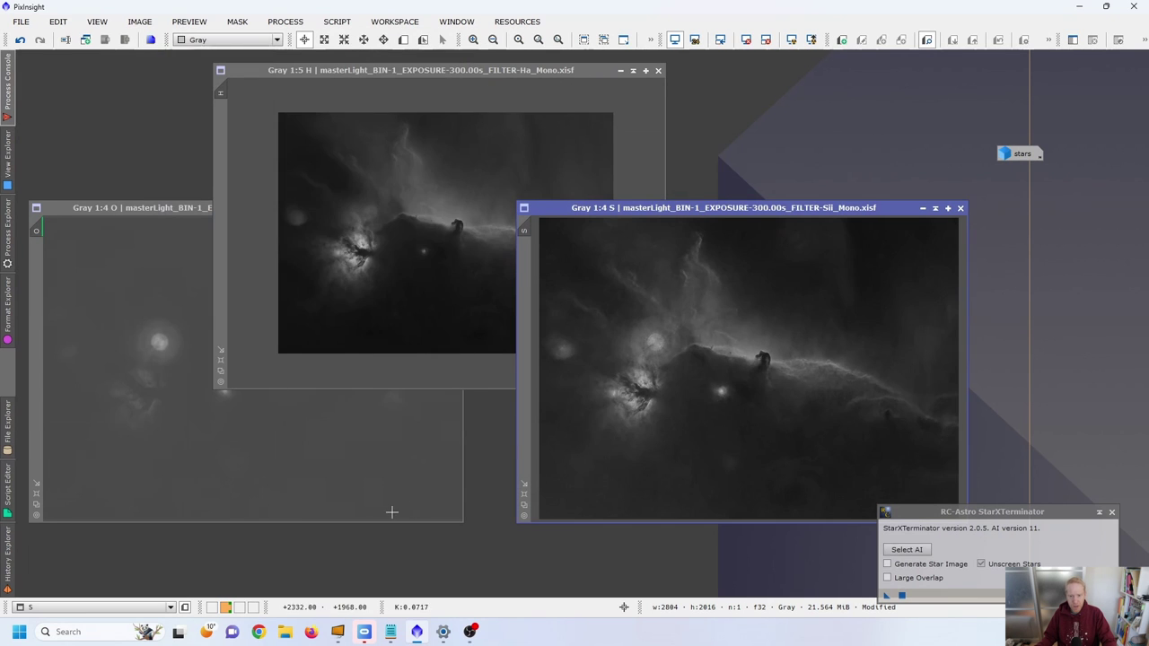
{"action": "left_click", "coordinate": [391, 512]}
{"action": "left_click", "coordinate": [337, 21]}
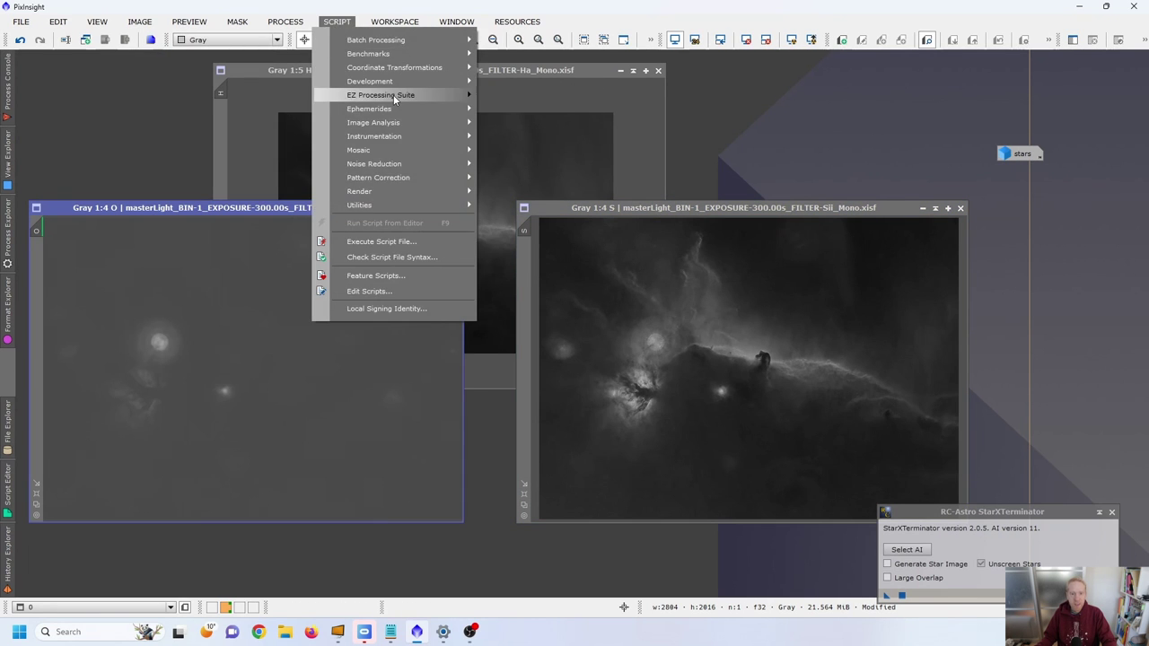
{"action": "mouse_move", "coordinate": [395, 95]}
{"action": "left_click", "coordinate": [541, 159]}
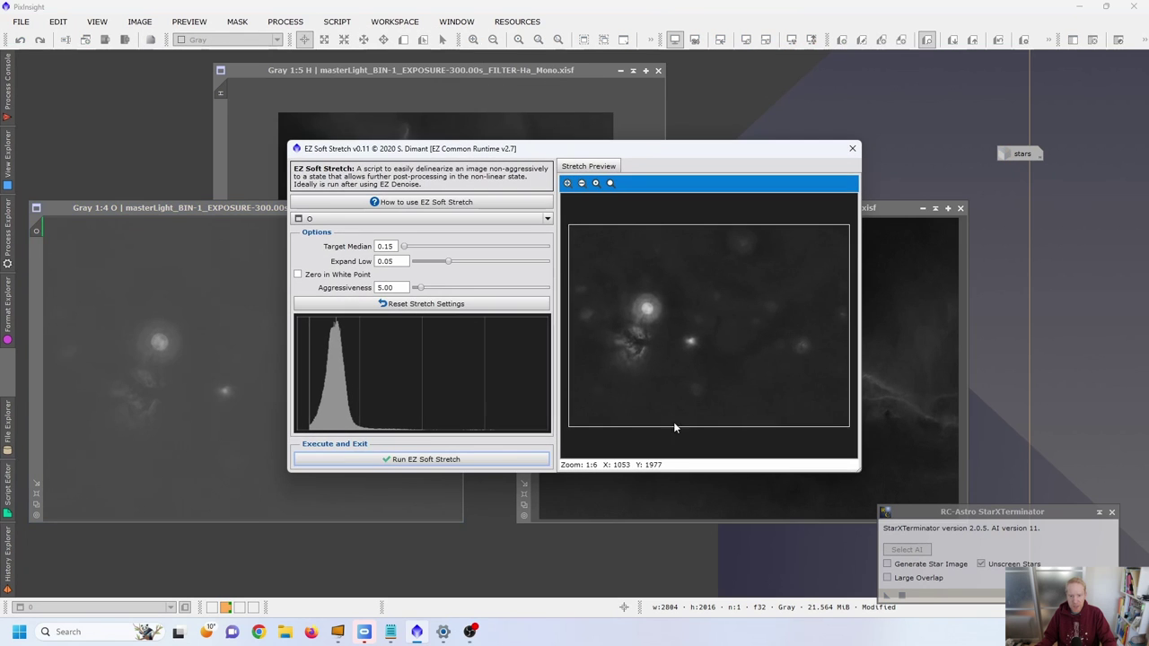
{"action": "left_click", "coordinate": [449, 457]}
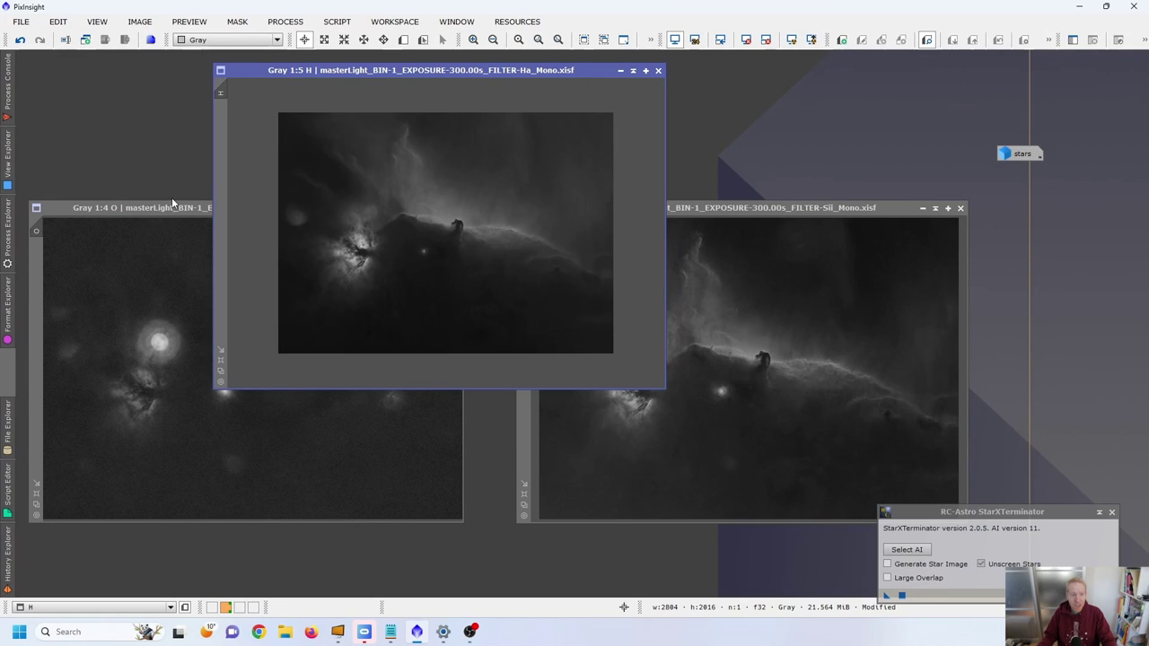
Convert the Ha and SII images to RGB colour
{"action": "left_click", "coordinate": [174, 203]}
{"action": "left_click", "coordinate": [819, 211]}
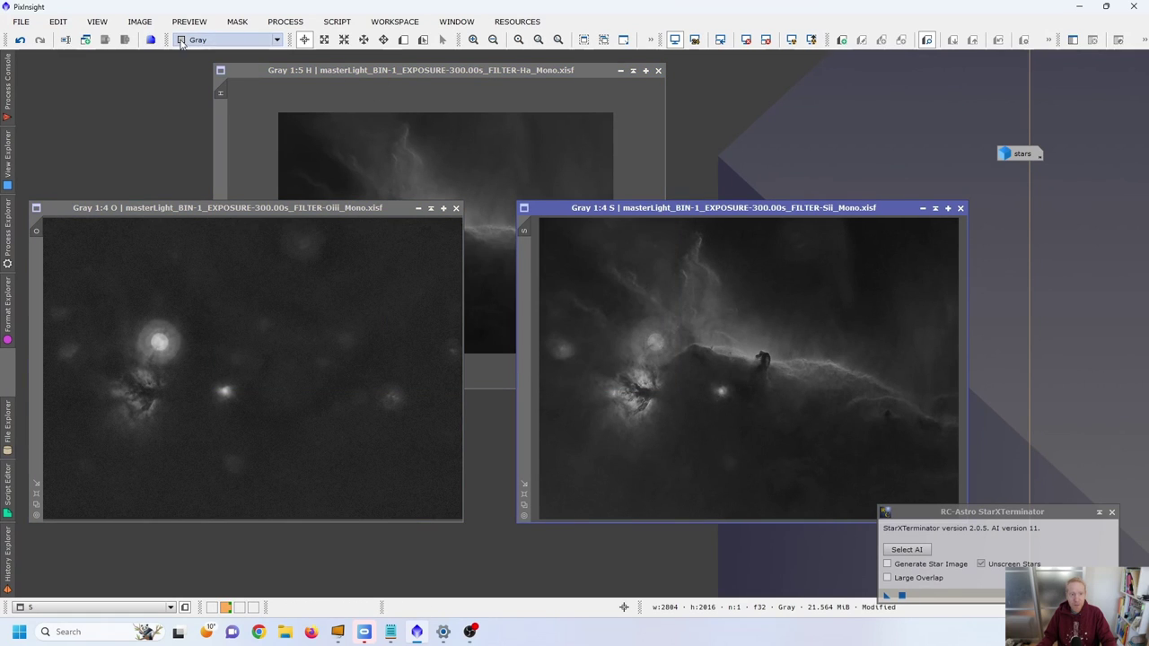
{"action": "left_click", "coordinate": [323, 71]}
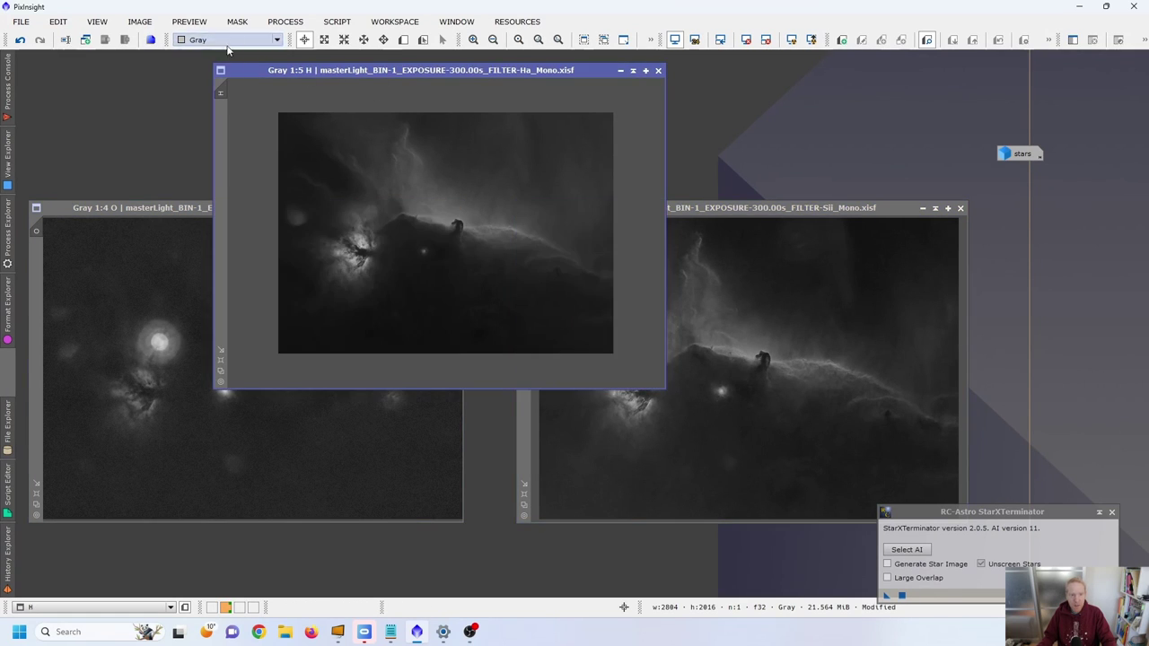
{"action": "left_click", "coordinate": [140, 22]}
{"action": "mouse_move", "coordinate": [213, 139]}
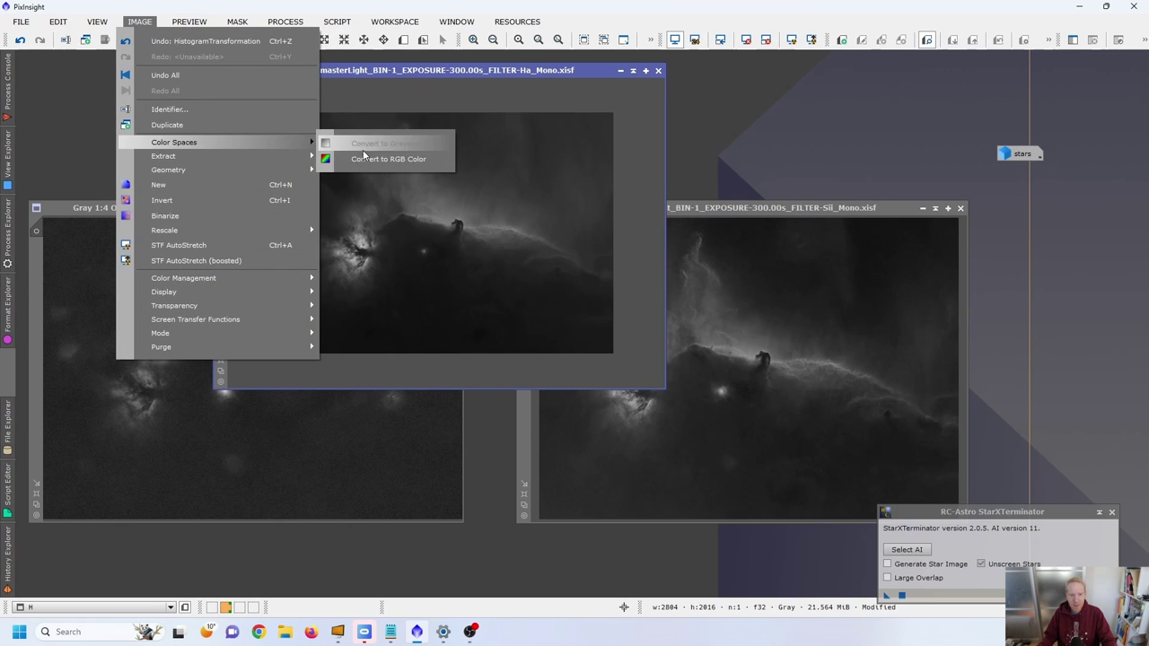
{"action": "left_click", "coordinate": [366, 159]}
{"action": "left_click", "coordinate": [722, 208]}
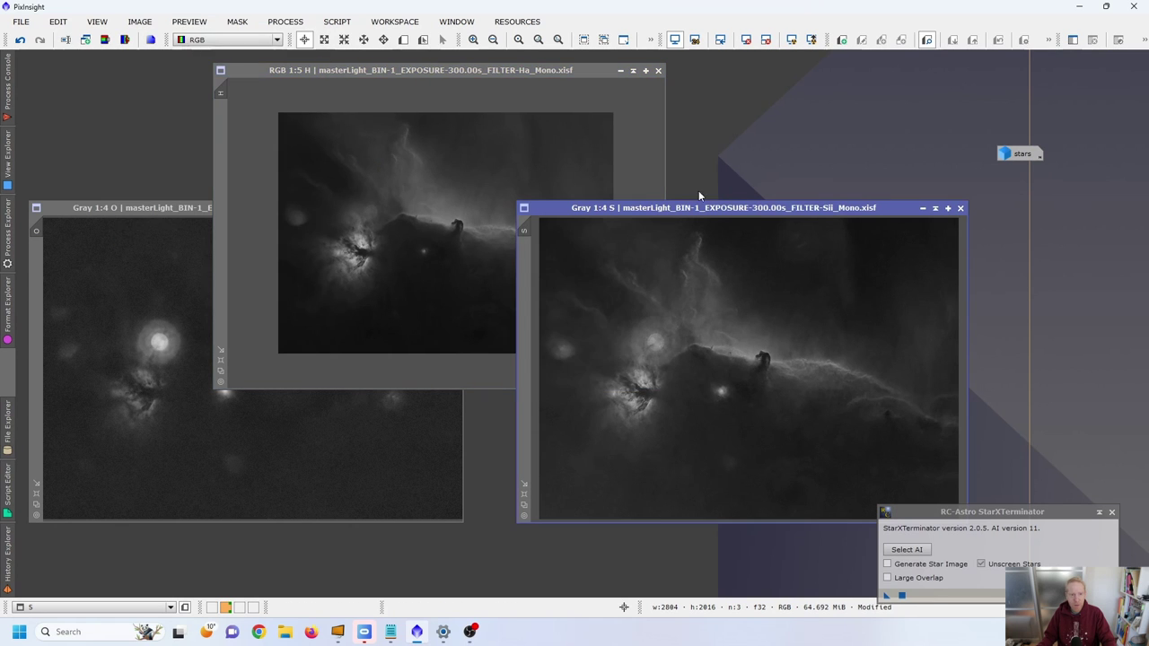
{"action": "left_click", "coordinate": [139, 22]}
{"action": "mouse_move", "coordinate": [206, 142]}
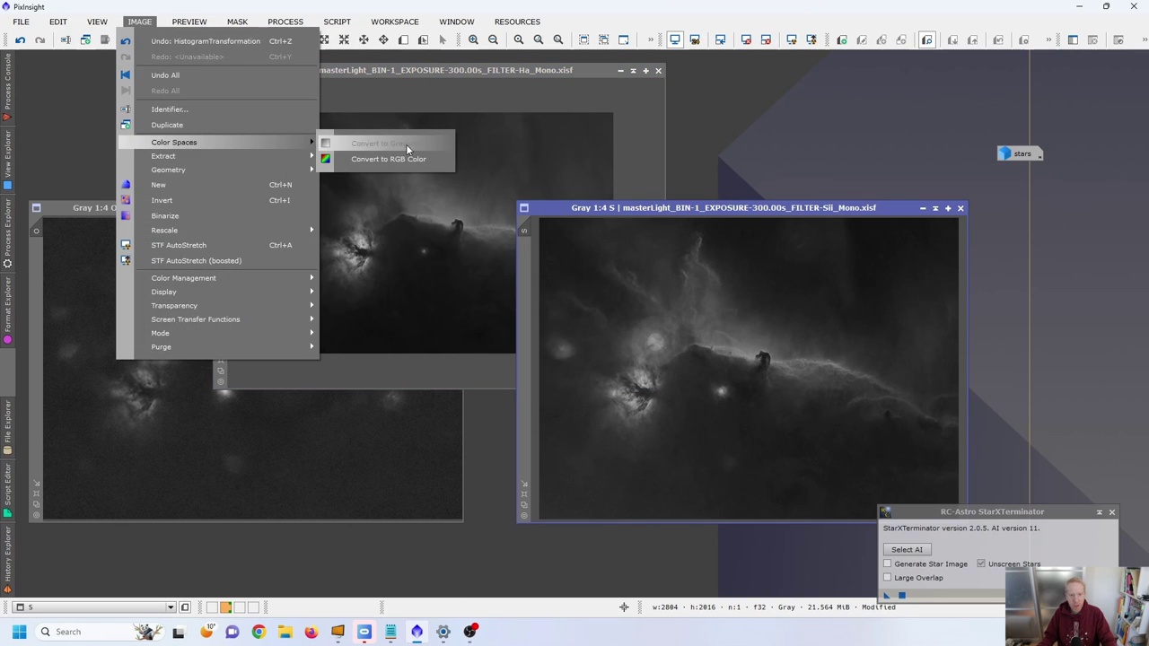
{"action": "left_click", "coordinate": [395, 159]}
Convert the OIII image to RGB colour and spread the SII and OIII windows apart
{"action": "left_click", "coordinate": [164, 214]}
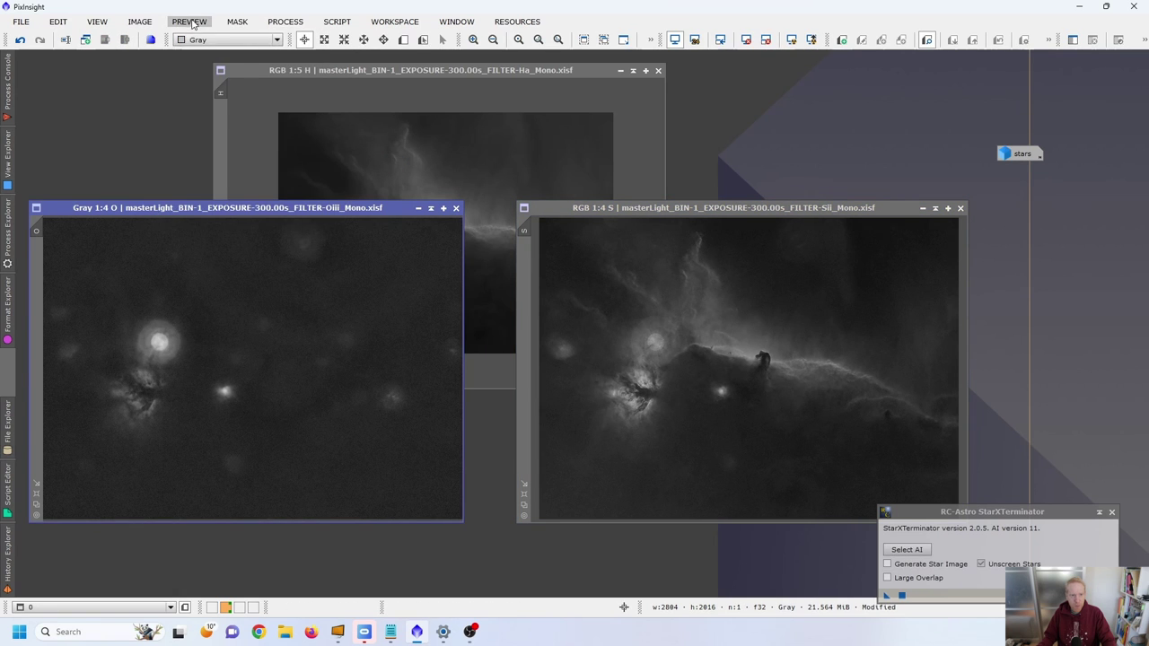
{"action": "left_click", "coordinate": [190, 22]}
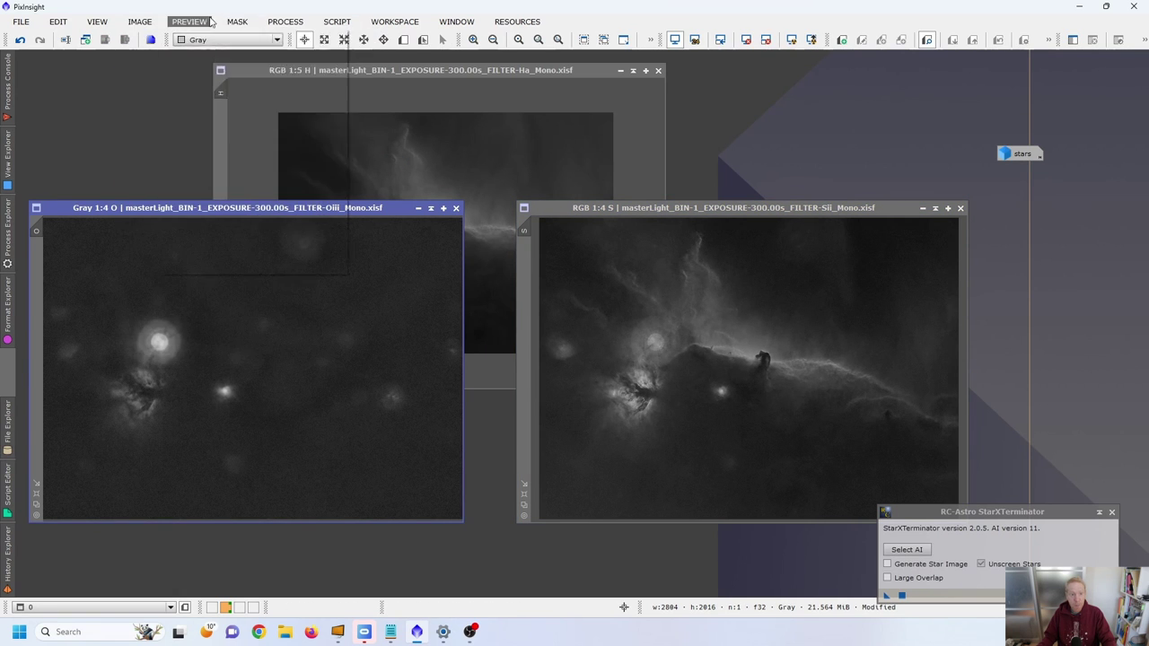
{"action": "mouse_move", "coordinate": [139, 22]}
{"action": "mouse_move", "coordinate": [207, 141]}
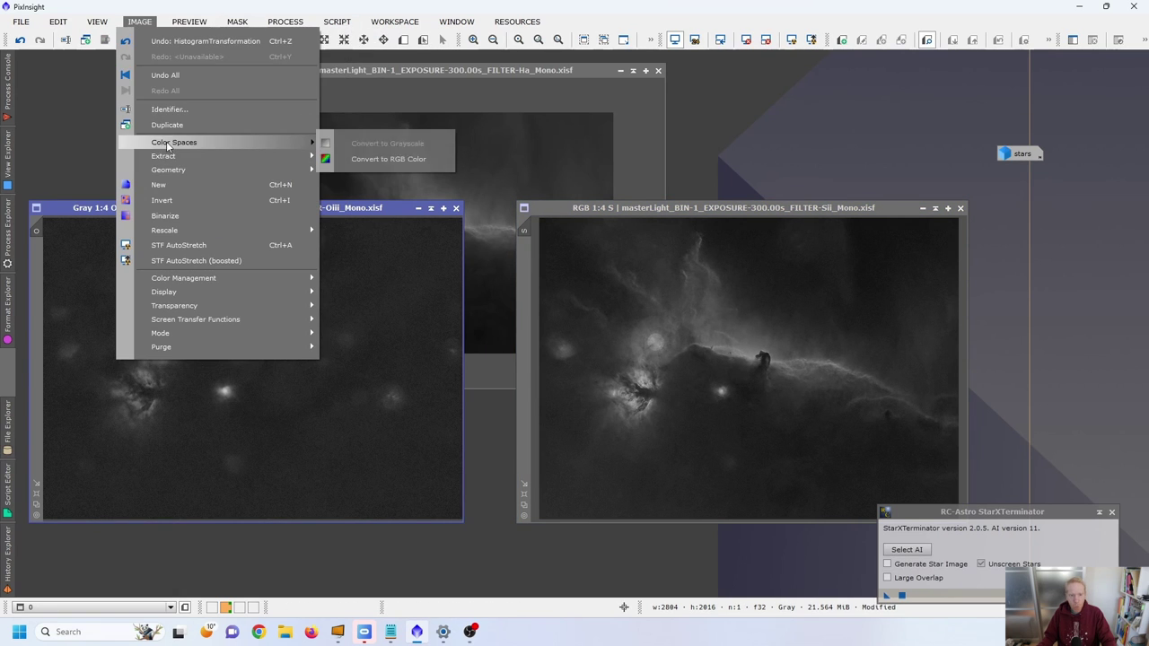
{"action": "left_click", "coordinate": [395, 159]}
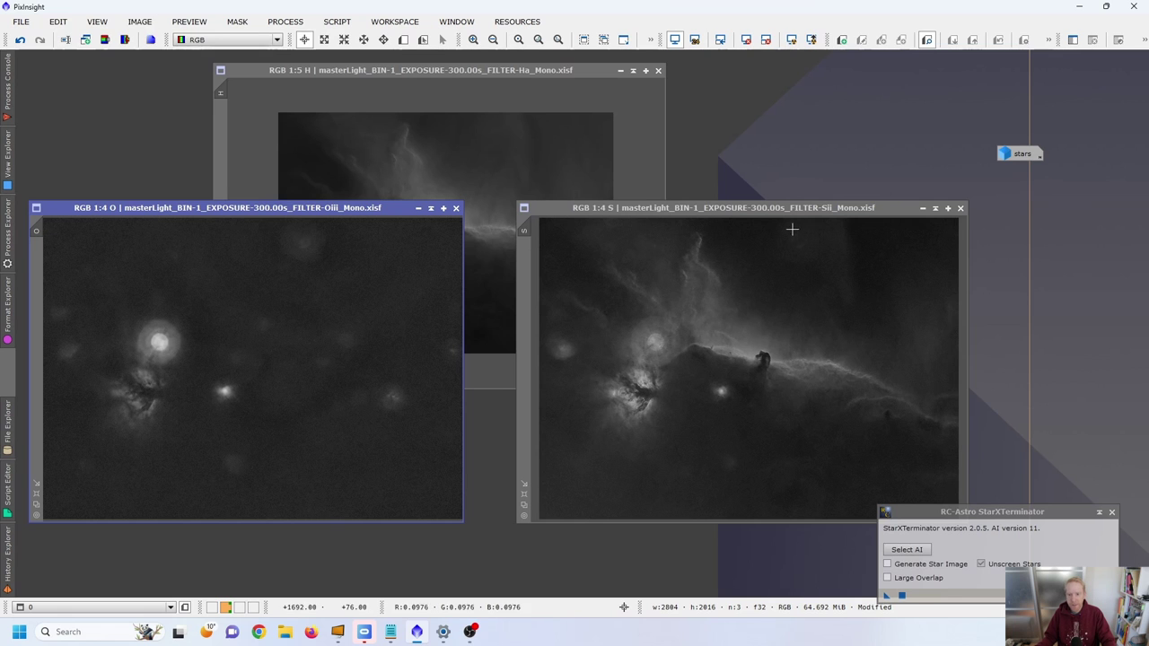
{"action": "left_click_drag", "start_coordinate": [794, 210], "coordinate": [916, 119]}
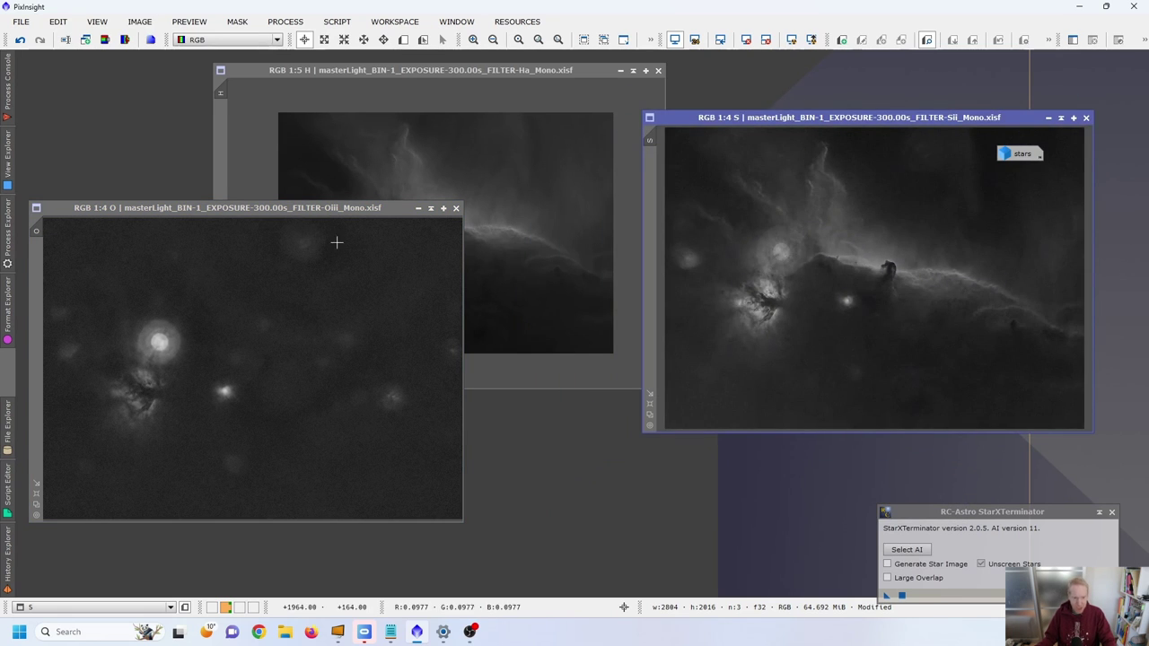
{"action": "left_click_drag", "start_coordinate": [228, 209], "coordinate": [314, 175]}
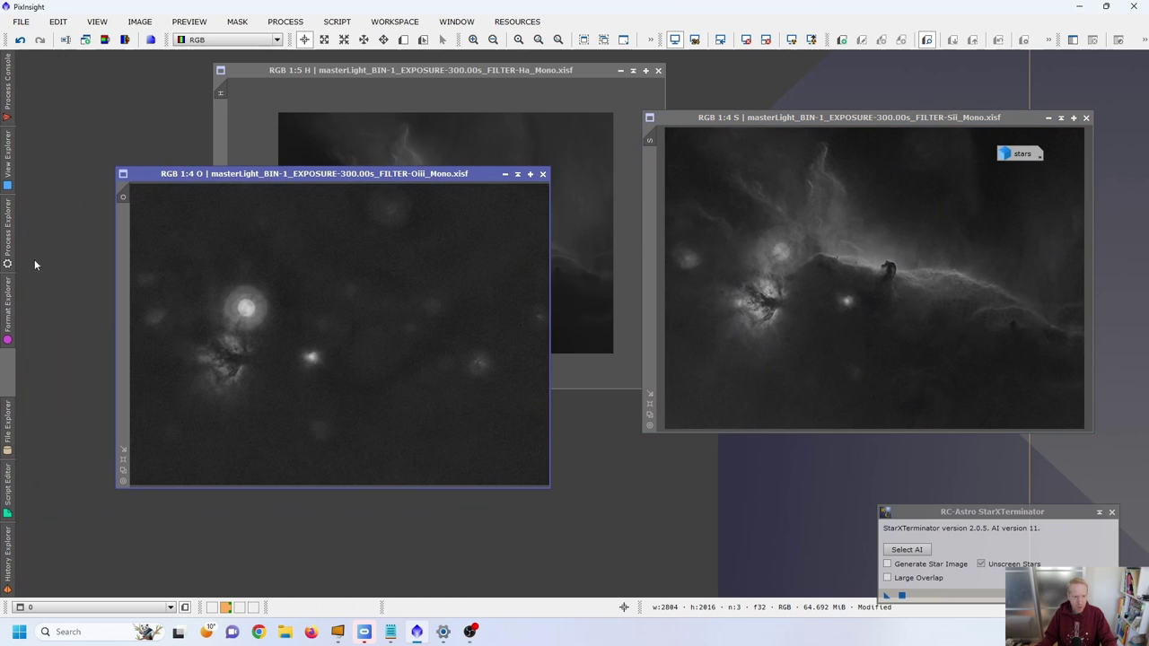
{"action": "left_click", "coordinate": [232, 40]}
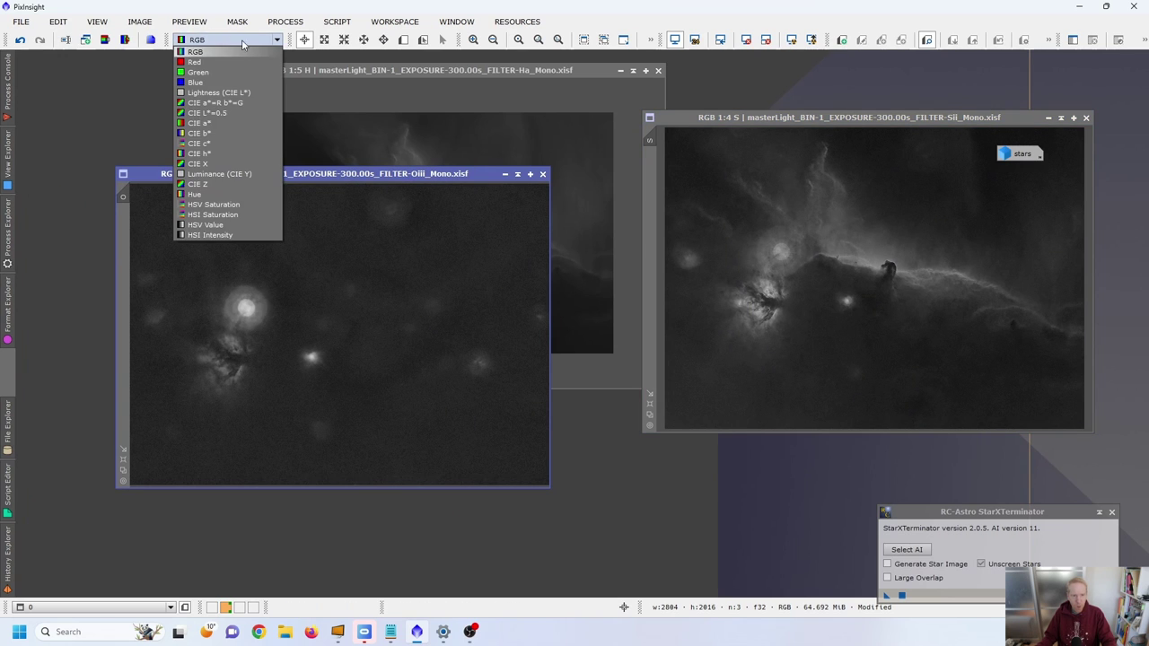
Open CurvesTransformation with a live preview and raise the blue curve
{"action": "left_click", "coordinate": [242, 44]}
{"action": "left_click", "coordinate": [7, 241]}
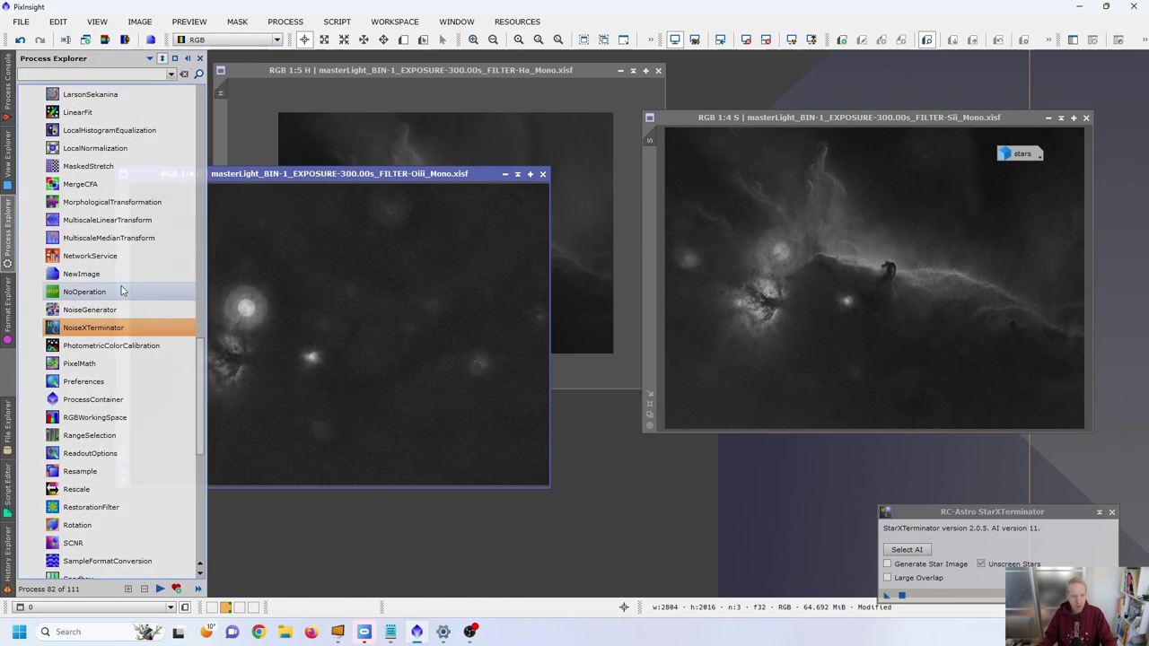
{"action": "scroll", "coordinate": [134, 313], "scroll_direction": "up", "scroll_amount": 15}
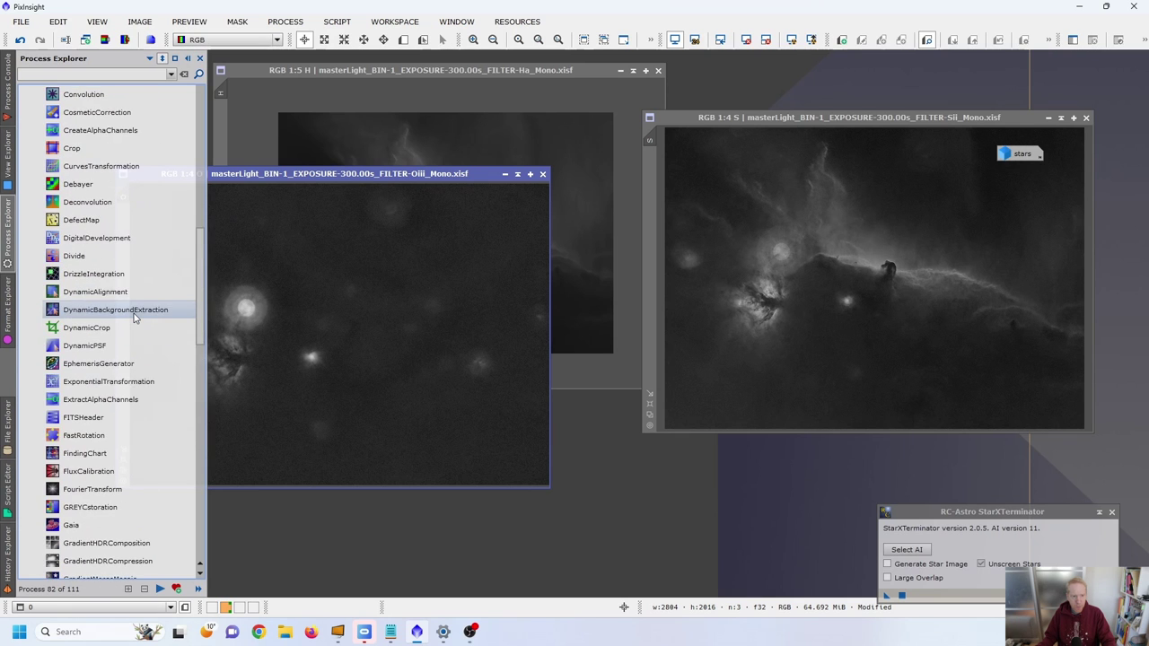
{"action": "double_click", "coordinate": [101, 166]}
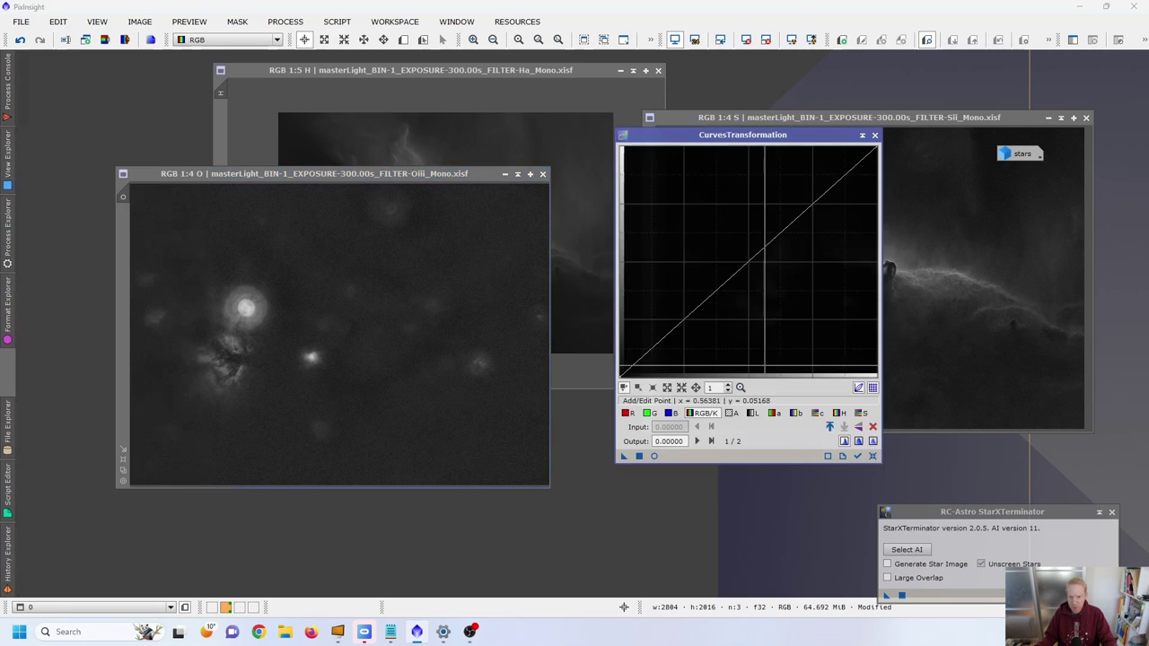
{"action": "left_click", "coordinate": [654, 457]}
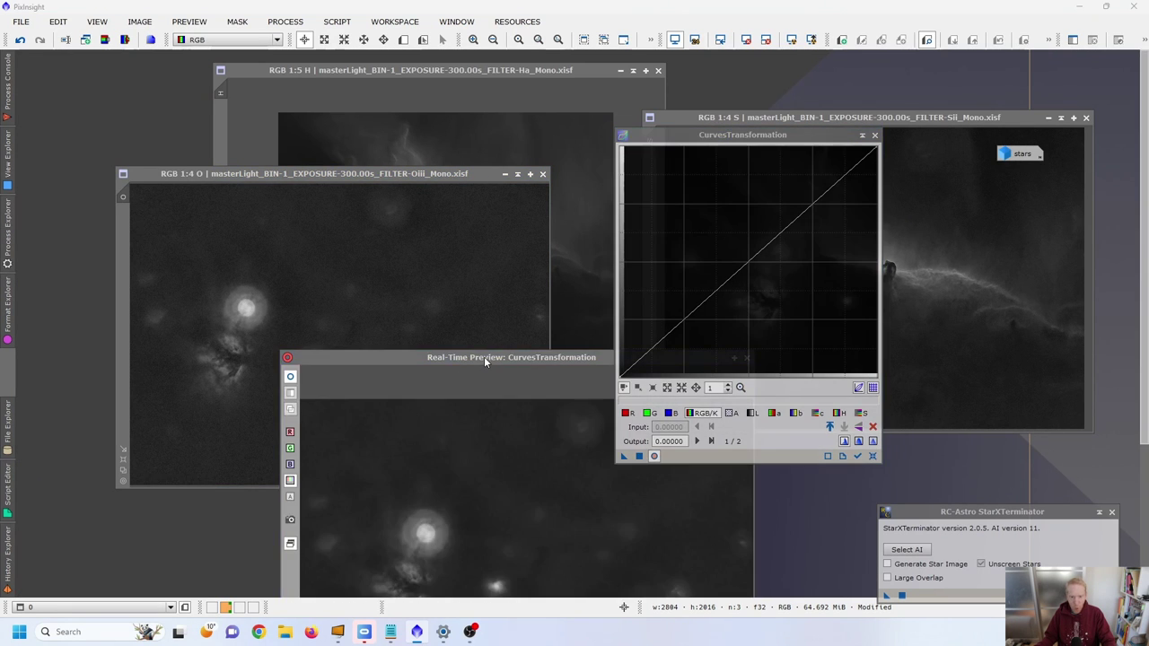
{"action": "left_click", "coordinate": [672, 414]}
{"action": "left_click_drag", "start_coordinate": [728, 278], "coordinate": [728, 228]}
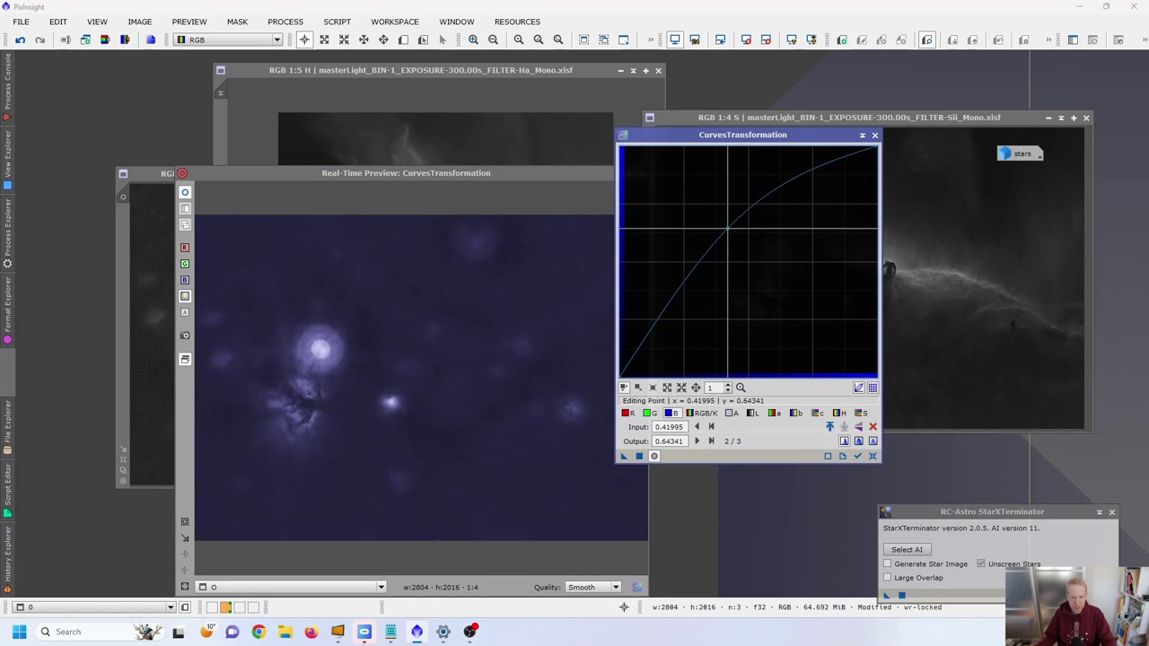
Lower the green and red curves, close the preview, and duplicate the Oiii image as O_clone
{"action": "left_click", "coordinate": [648, 413]}
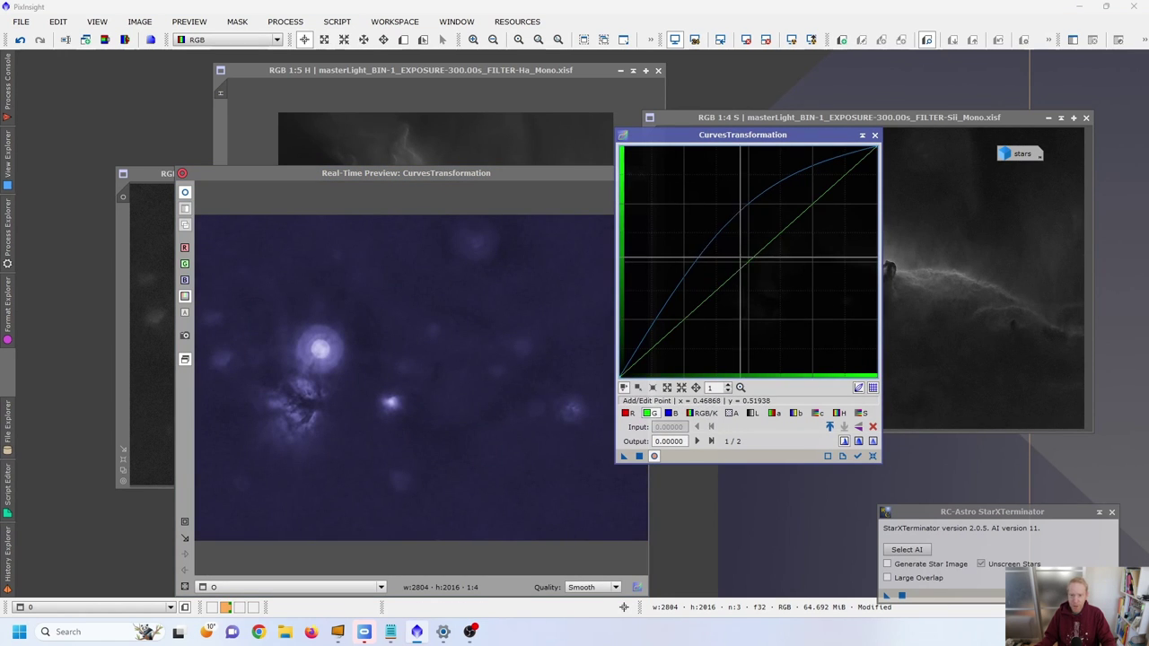
{"action": "left_click_drag", "start_coordinate": [741, 258], "coordinate": [776, 286]}
{"action": "left_click", "coordinate": [627, 413]}
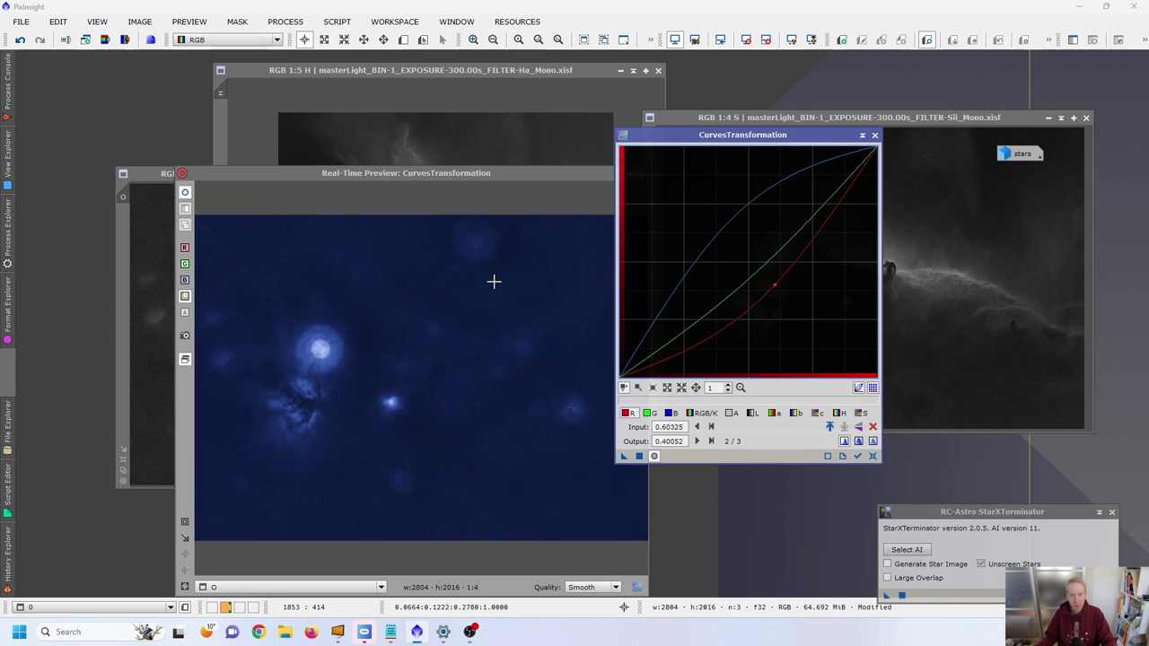
{"action": "left_click_drag", "start_coordinate": [813, 140], "coordinate": [947, 135]}
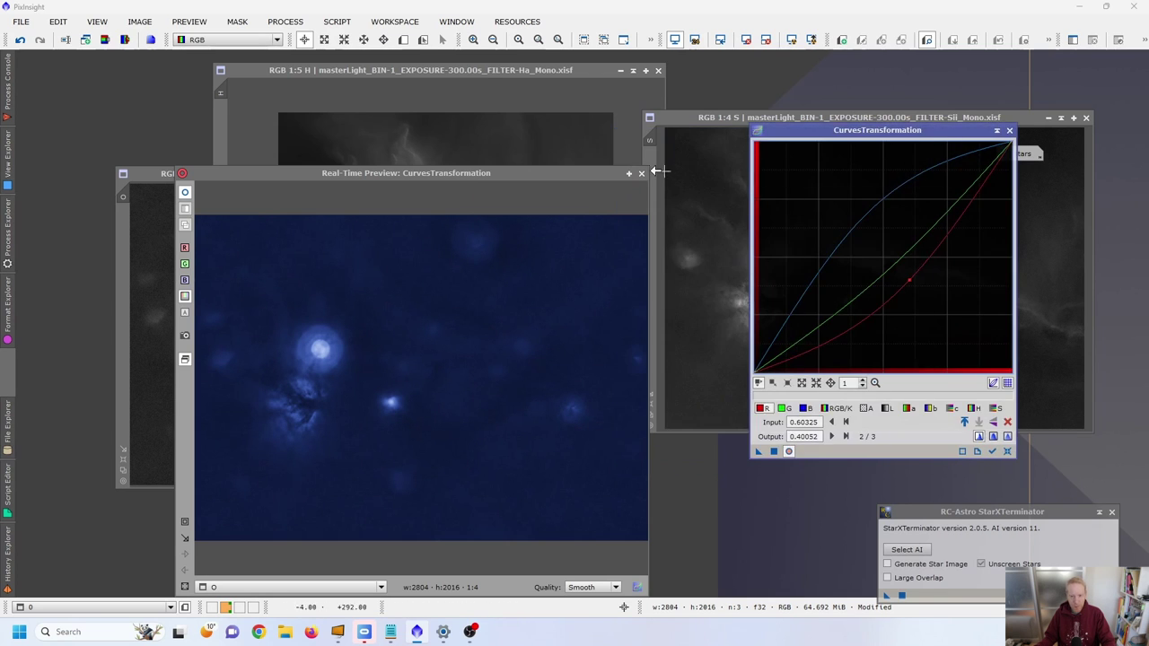
{"action": "left_click", "coordinate": [641, 174]}
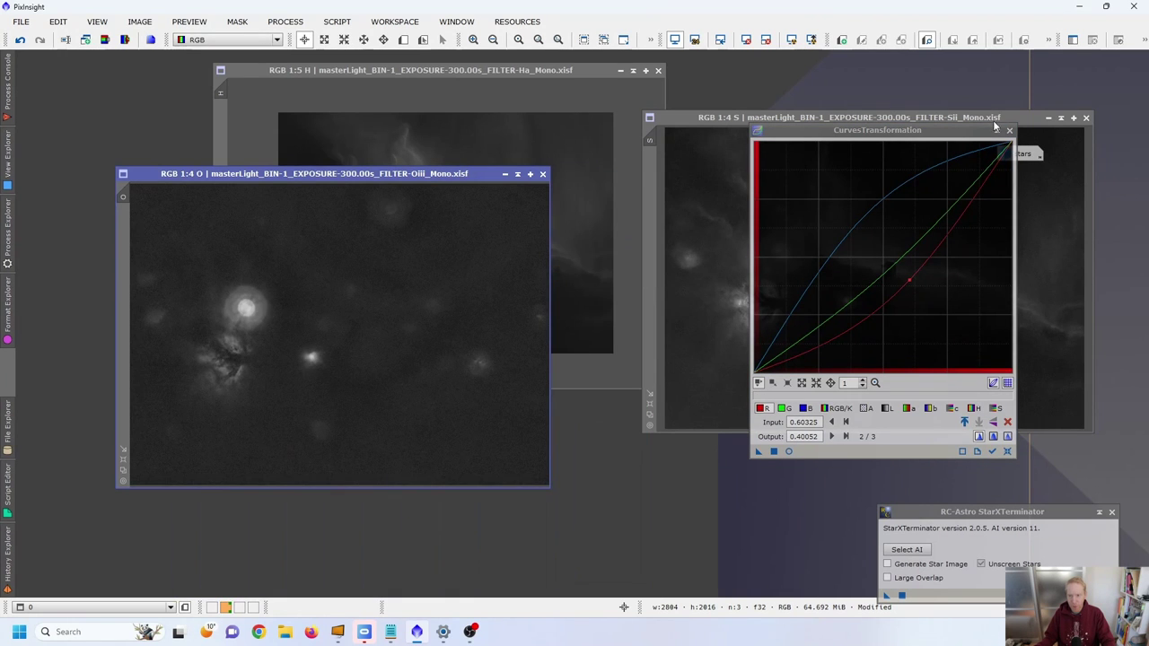
{"action": "left_click_drag", "start_coordinate": [941, 139], "coordinate": [984, 97]}
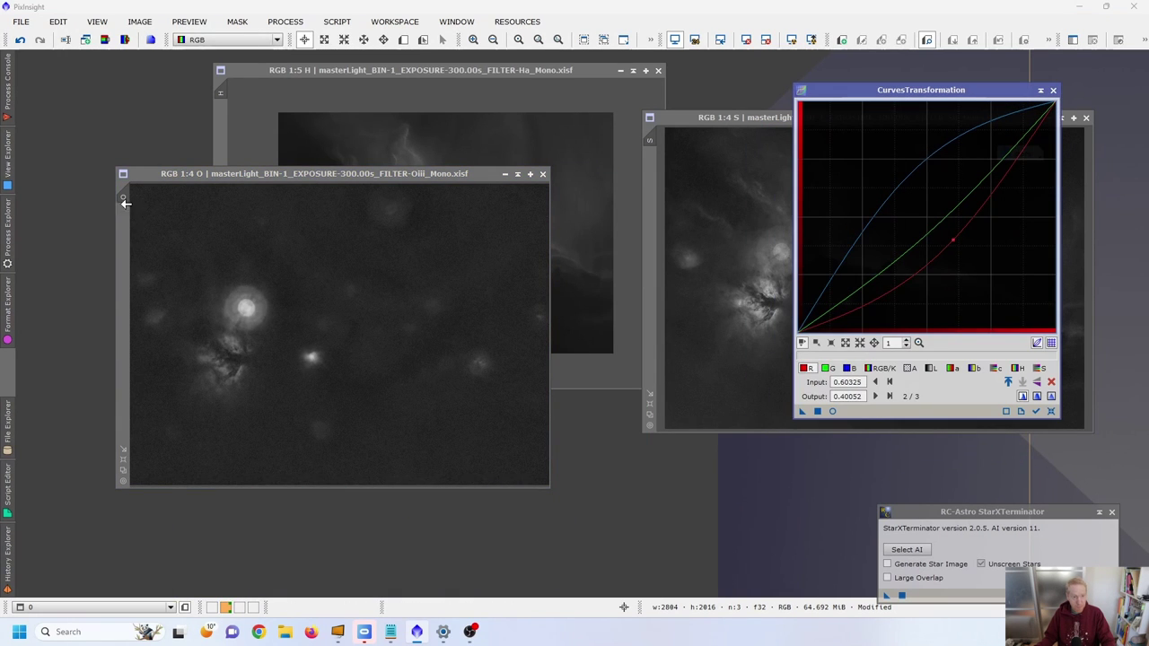
{"action": "left_click_drag", "start_coordinate": [125, 197], "coordinate": [33, 287]}
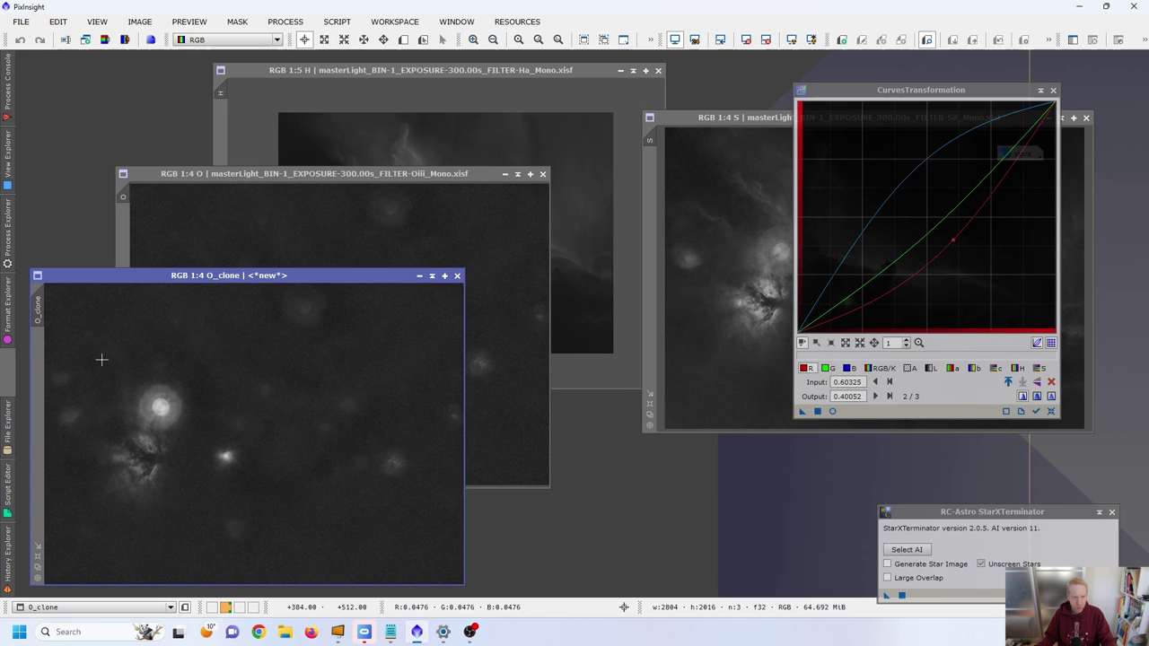
{"action": "left_click", "coordinate": [7, 231]}
Open ACDNR, expand its Lightness Mask options, and review the Lightness and Chrominance tabs
{"action": "scroll", "coordinate": [99, 375], "scroll_direction": "up", "scroll_amount": 5}
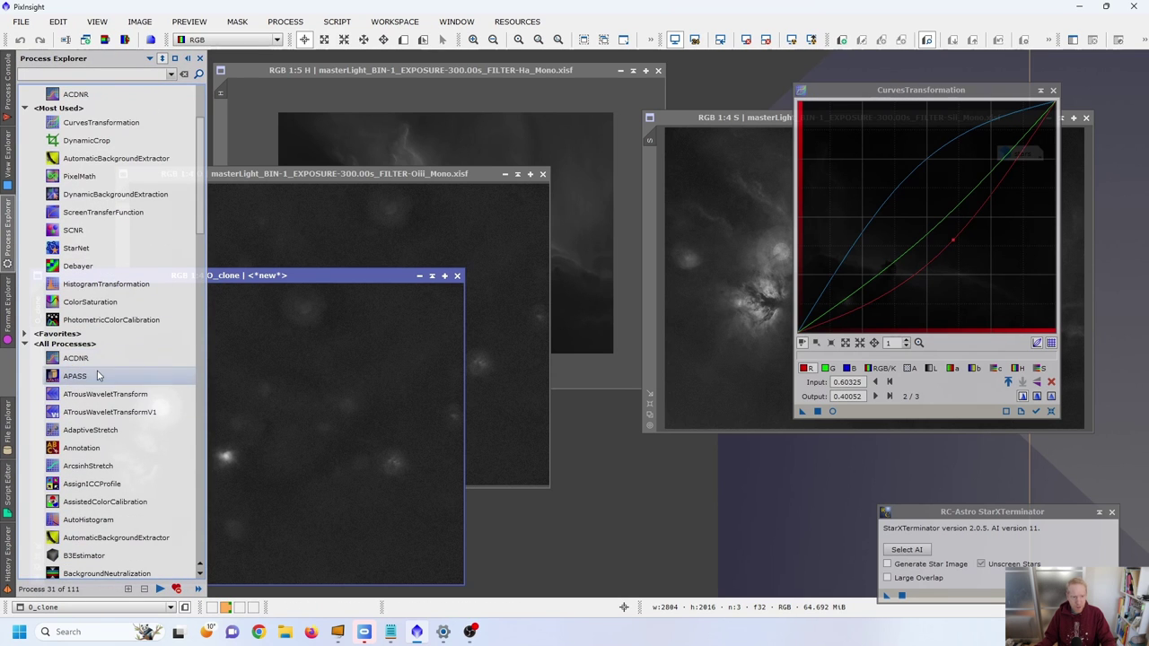
{"action": "left_click", "coordinate": [65, 363]}
{"action": "double_click", "coordinate": [65, 363]}
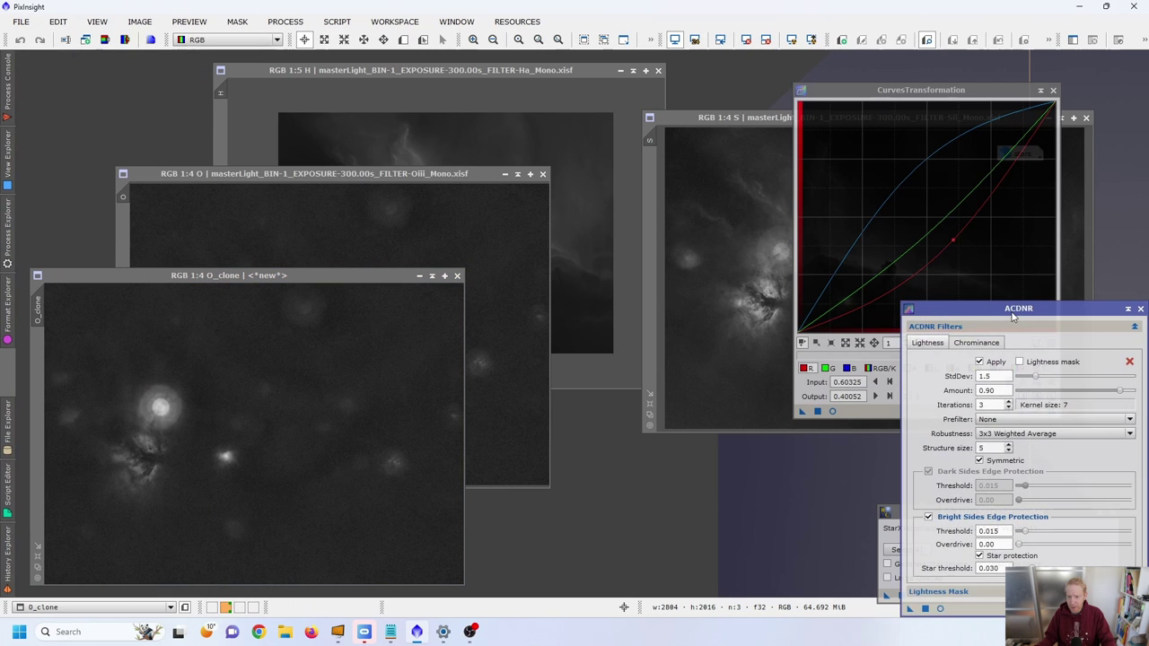
{"action": "left_click_drag", "start_coordinate": [1017, 309], "coordinate": [561, 180]}
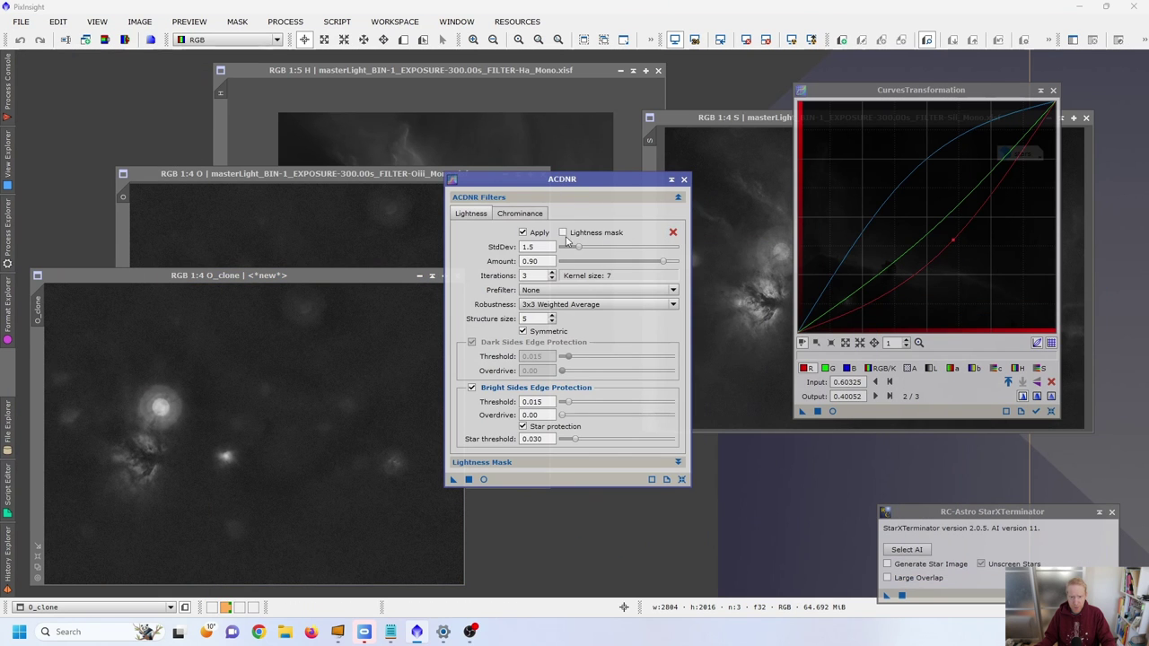
{"action": "left_click", "coordinate": [514, 465]}
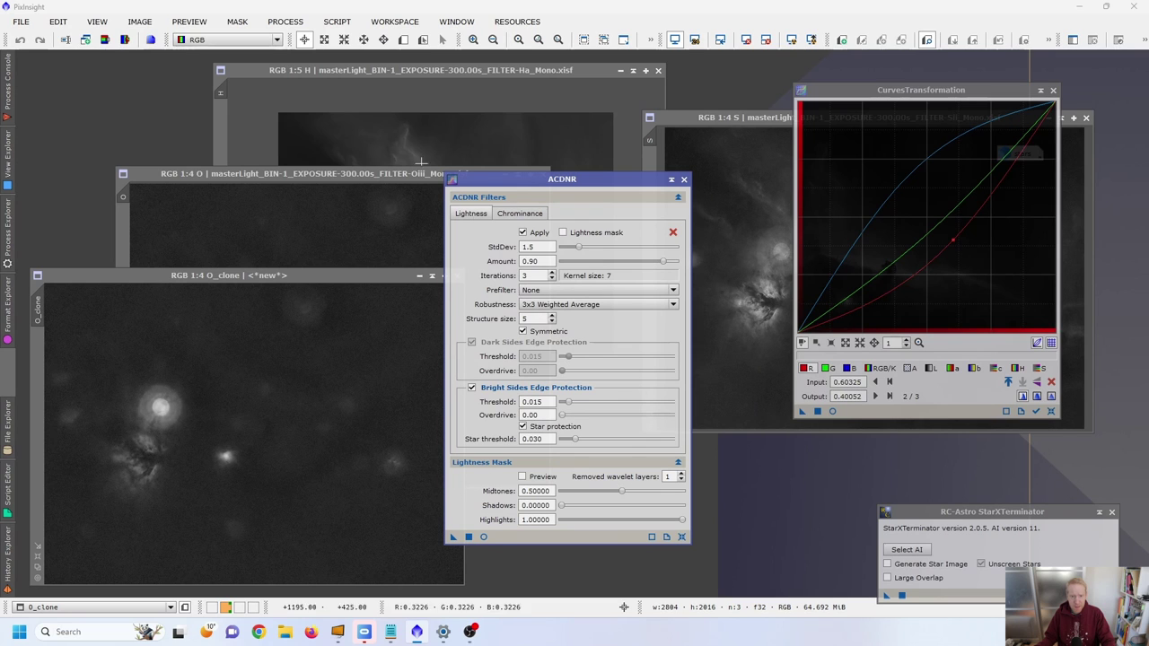
{"action": "left_click", "coordinate": [503, 215]}
{"action": "left_click", "coordinate": [471, 214]}
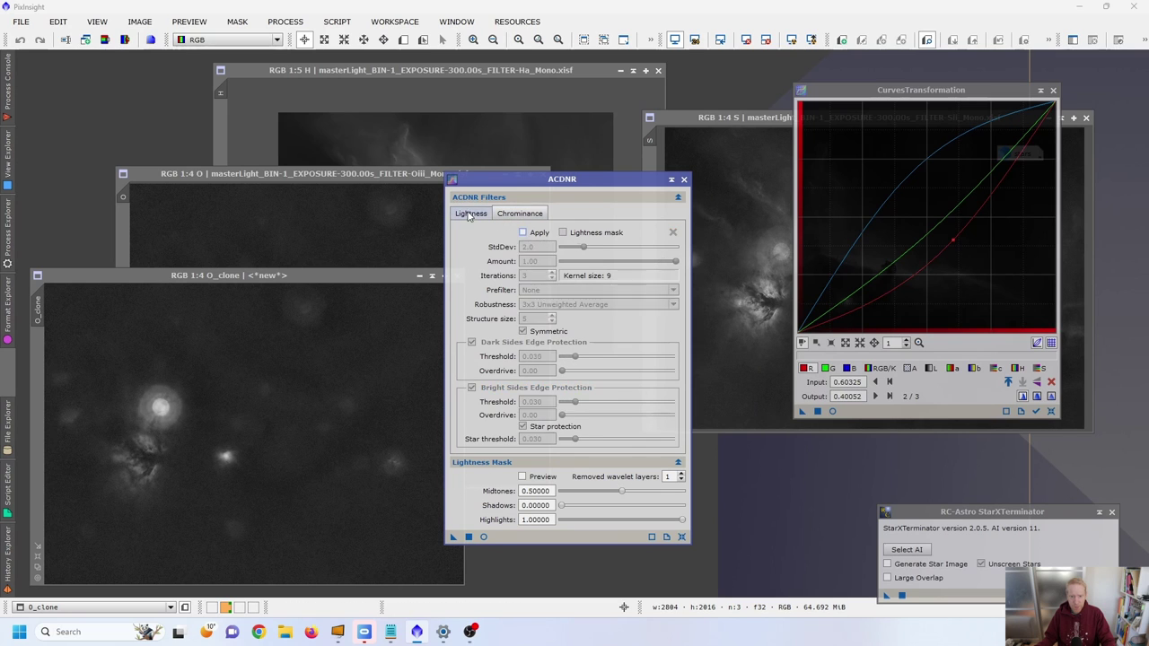
{"action": "left_click", "coordinate": [521, 232]}
{"action": "left_click", "coordinate": [522, 232]}
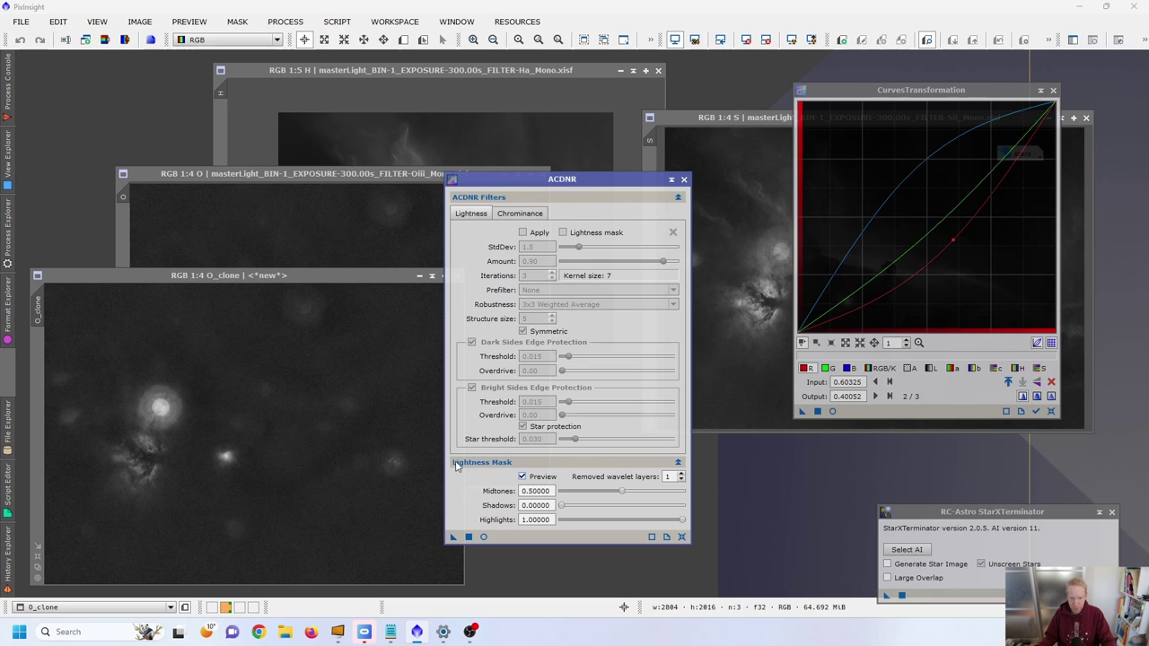
{"action": "left_click", "coordinate": [520, 213]}
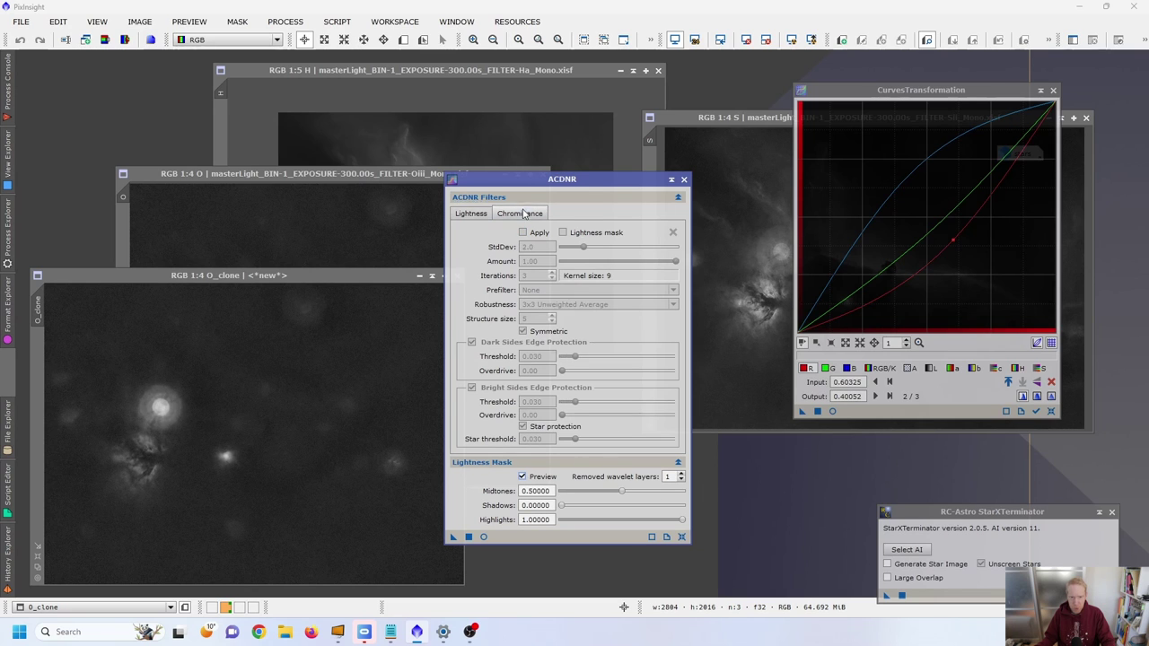
{"action": "left_click", "coordinate": [476, 217]}
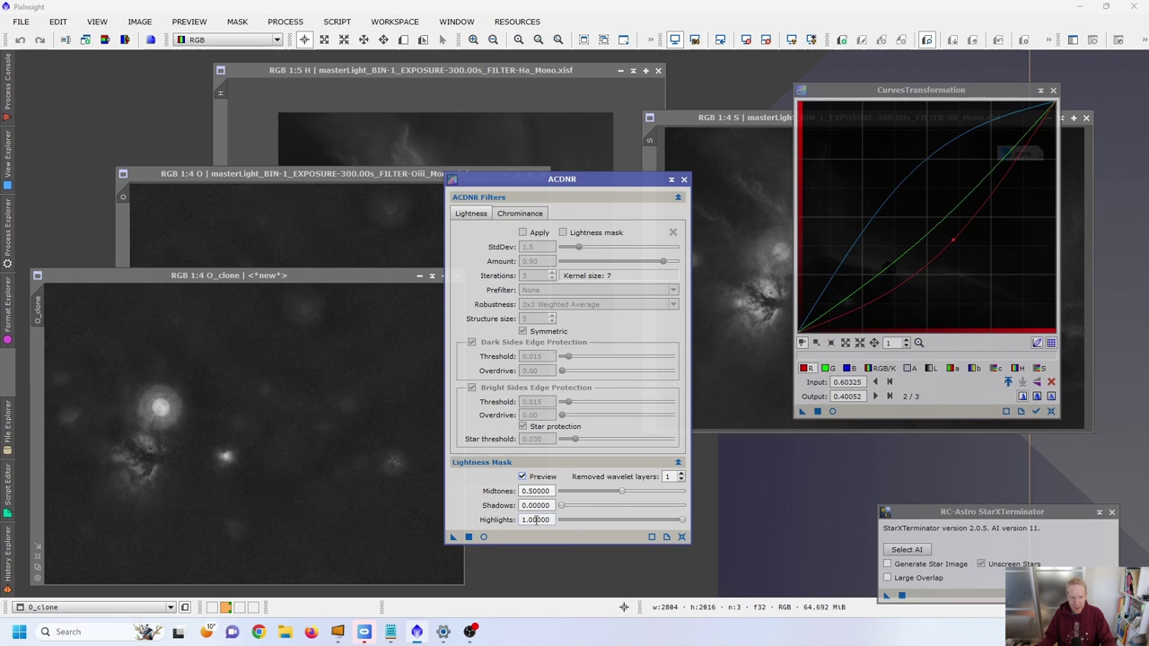
Preview the ACDNR mask at midtones 0.22, shadows 0.17, highlights 0.71, then apply it to O_clone
{"action": "left_click", "coordinate": [482, 537]}
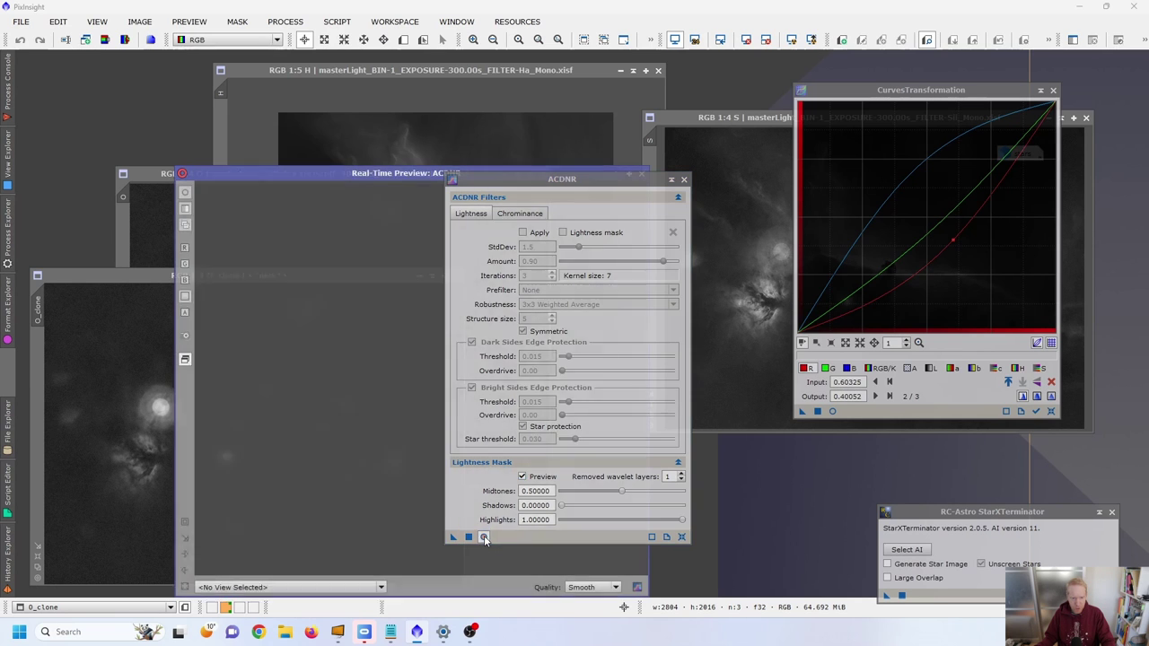
{"action": "left_click_drag", "start_coordinate": [527, 183], "coordinate": [810, 112]}
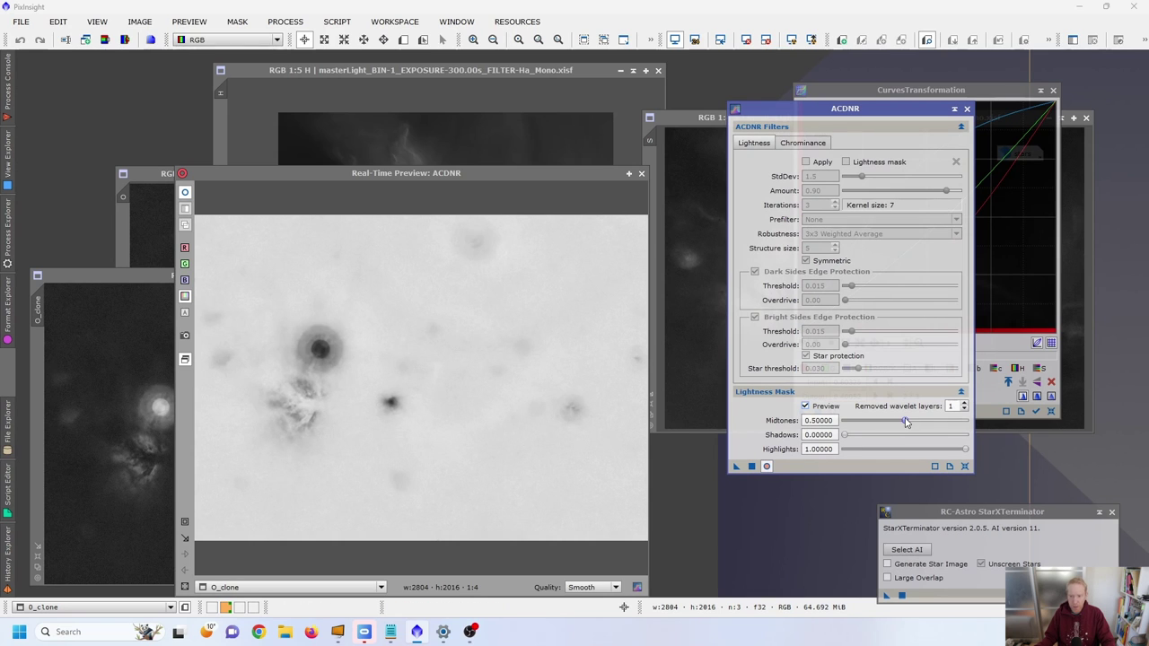
{"action": "left_click_drag", "start_coordinate": [903, 422], "coordinate": [880, 422]}
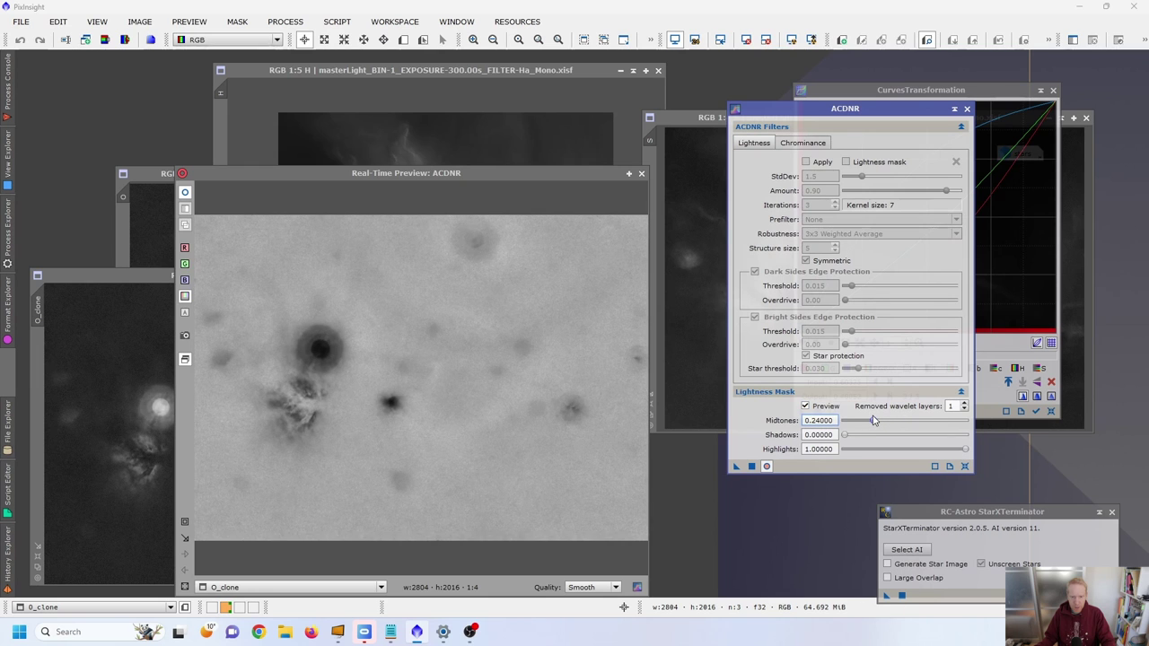
{"action": "left_click_drag", "start_coordinate": [842, 440], "coordinate": [861, 446]}
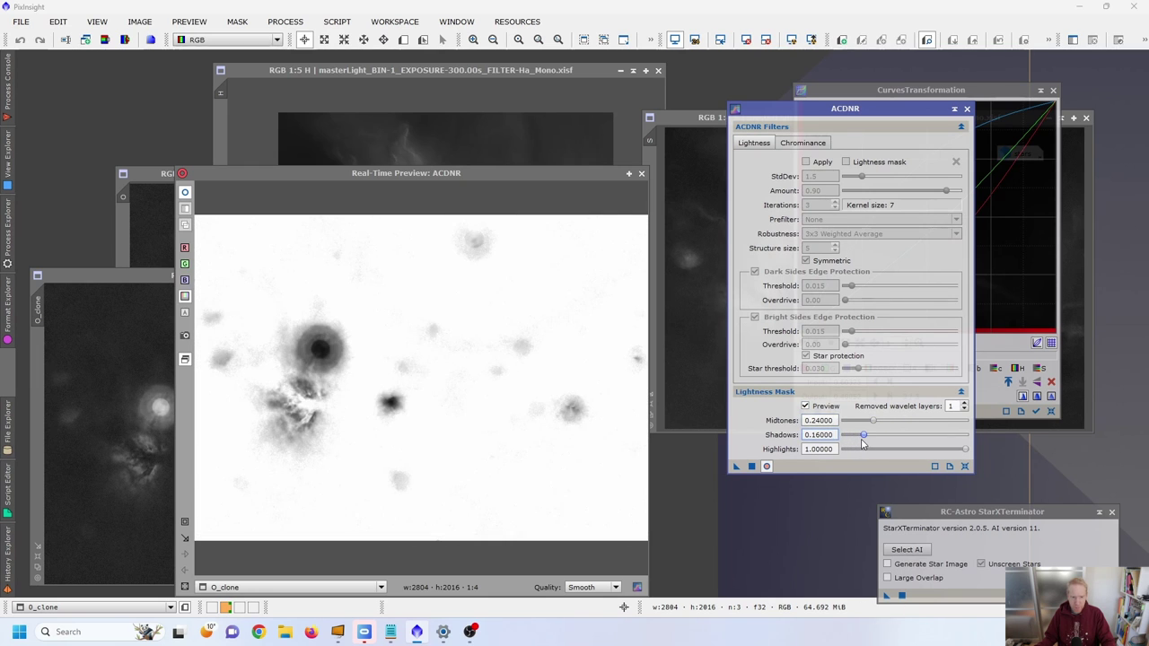
{"action": "key", "text": "Tab"}
{"action": "left_click_drag", "start_coordinate": [949, 450], "coordinate": [934, 450]}
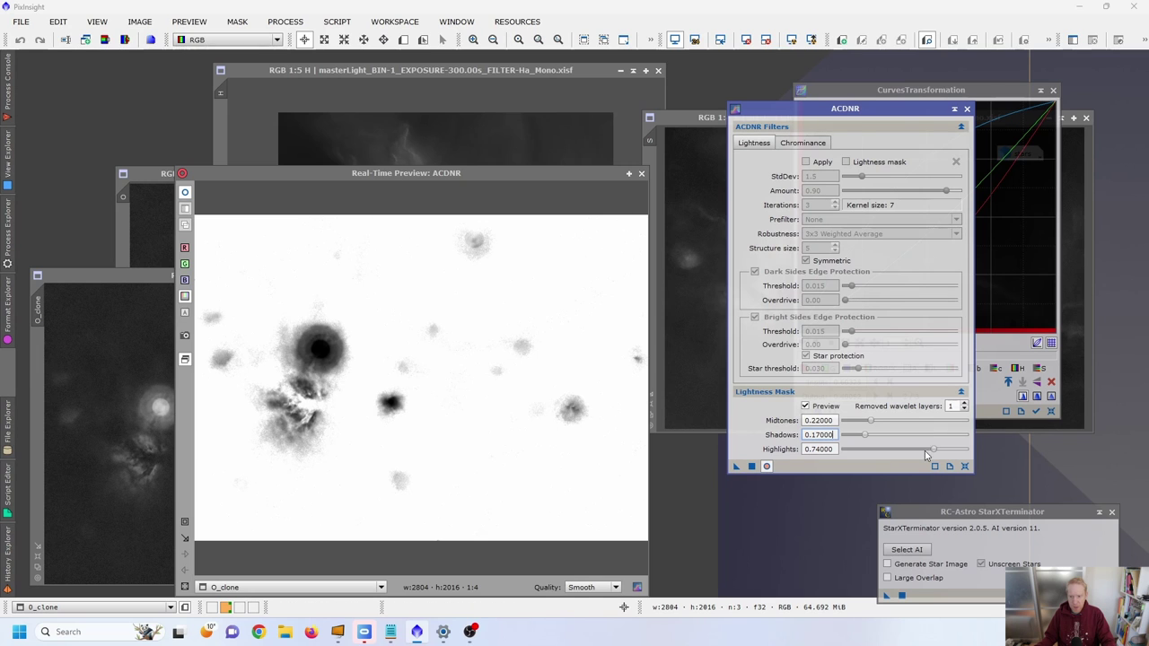
{"action": "left_click_drag", "start_coordinate": [933, 450], "coordinate": [929, 451]}
{"action": "left_click_drag", "start_coordinate": [934, 456], "coordinate": [929, 456]}
{"action": "left_click", "coordinate": [641, 174]}
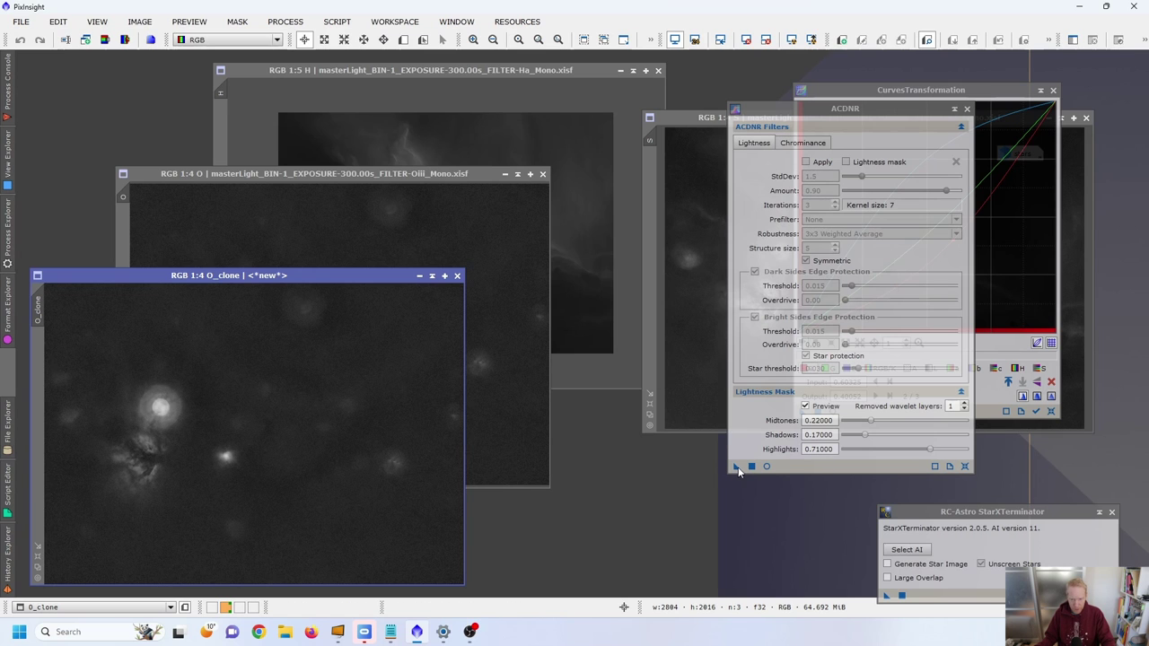
{"action": "left_click_drag", "start_coordinate": [737, 471], "coordinate": [320, 456]}
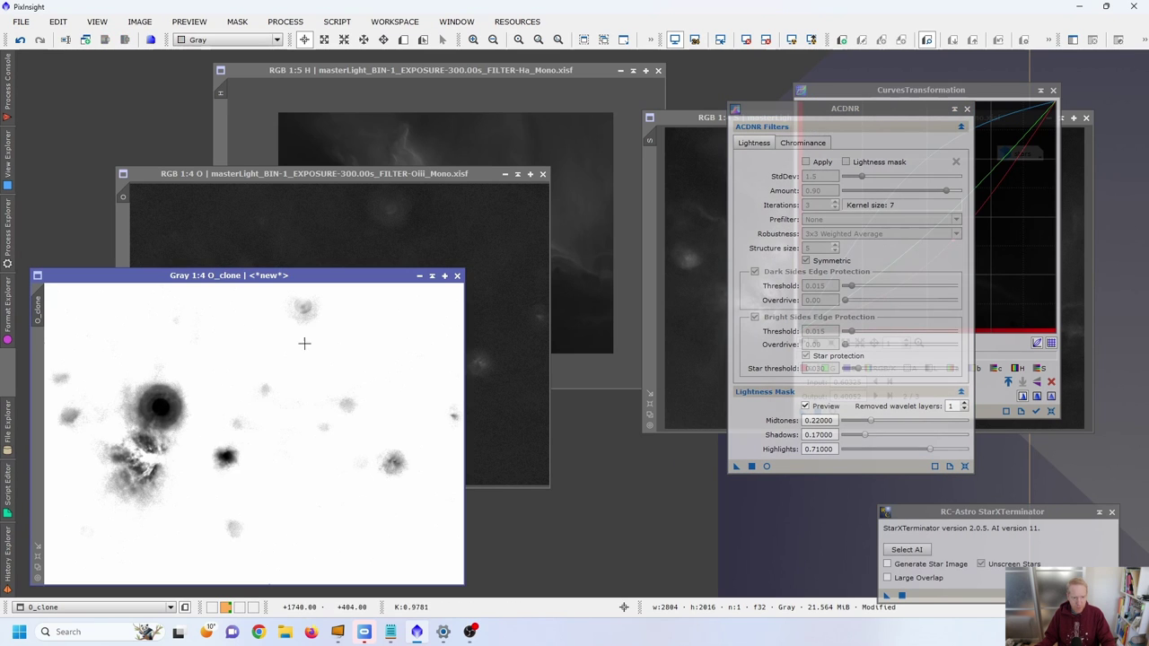
Set O_clone as the mask on the Oiii image, discarding an accidental extra copy
{"action": "left_click_drag", "start_coordinate": [241, 275], "coordinate": [508, 269]}
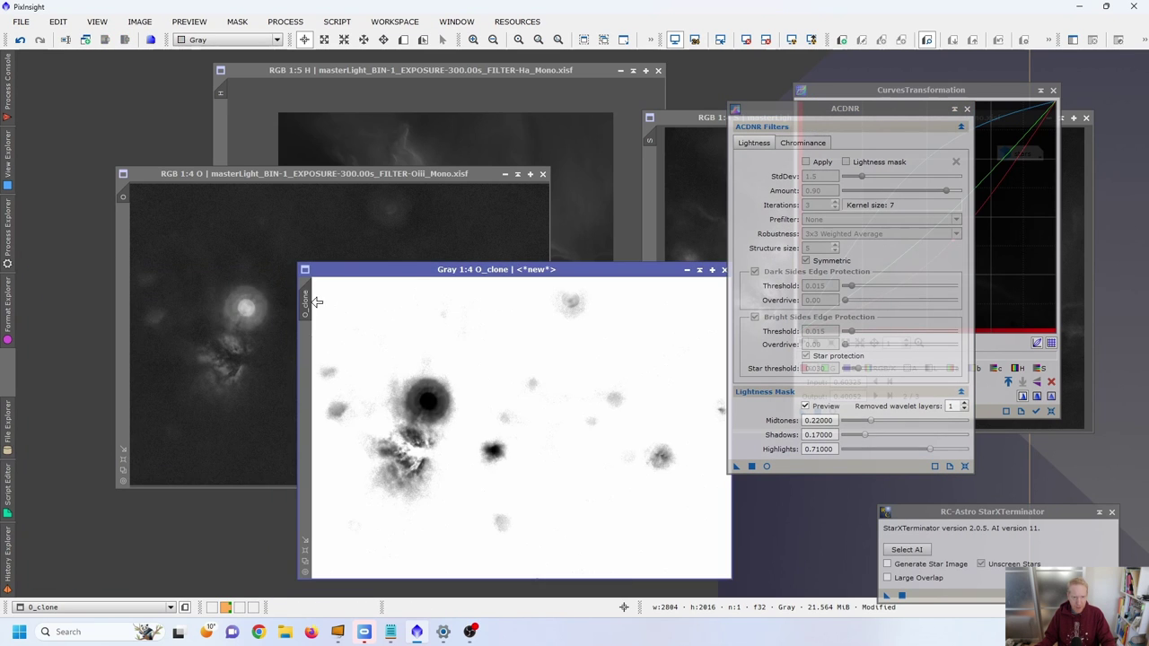
{"action": "left_click_drag", "start_coordinate": [139, 256], "coordinate": [122, 208]}
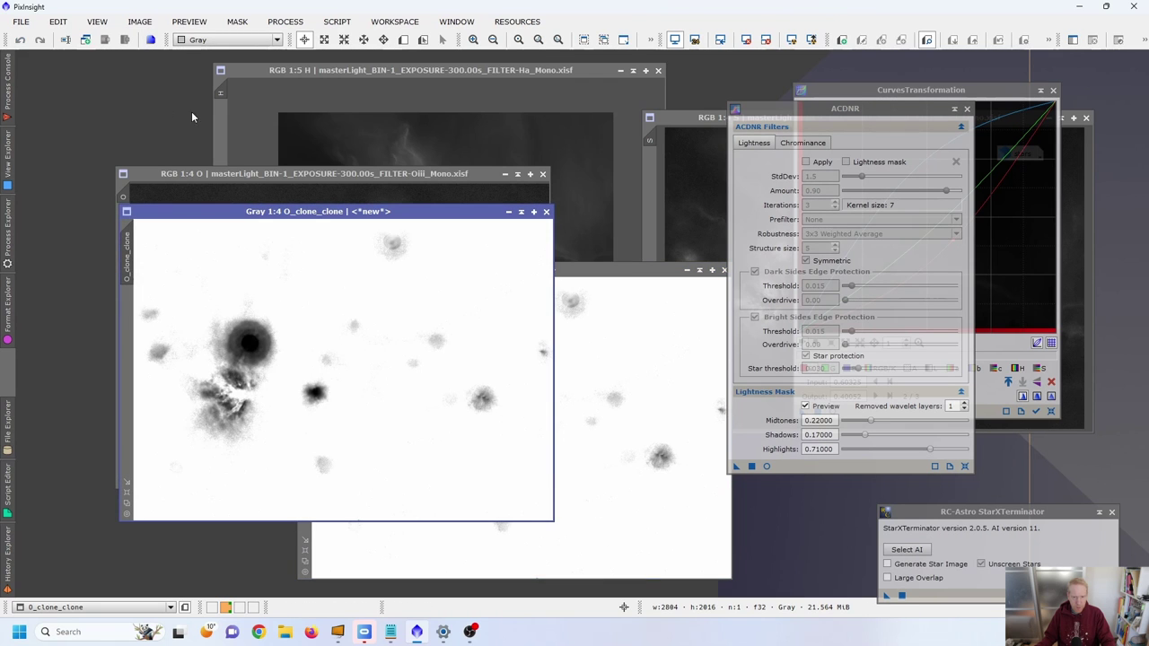
{"action": "left_click", "coordinate": [546, 212]}
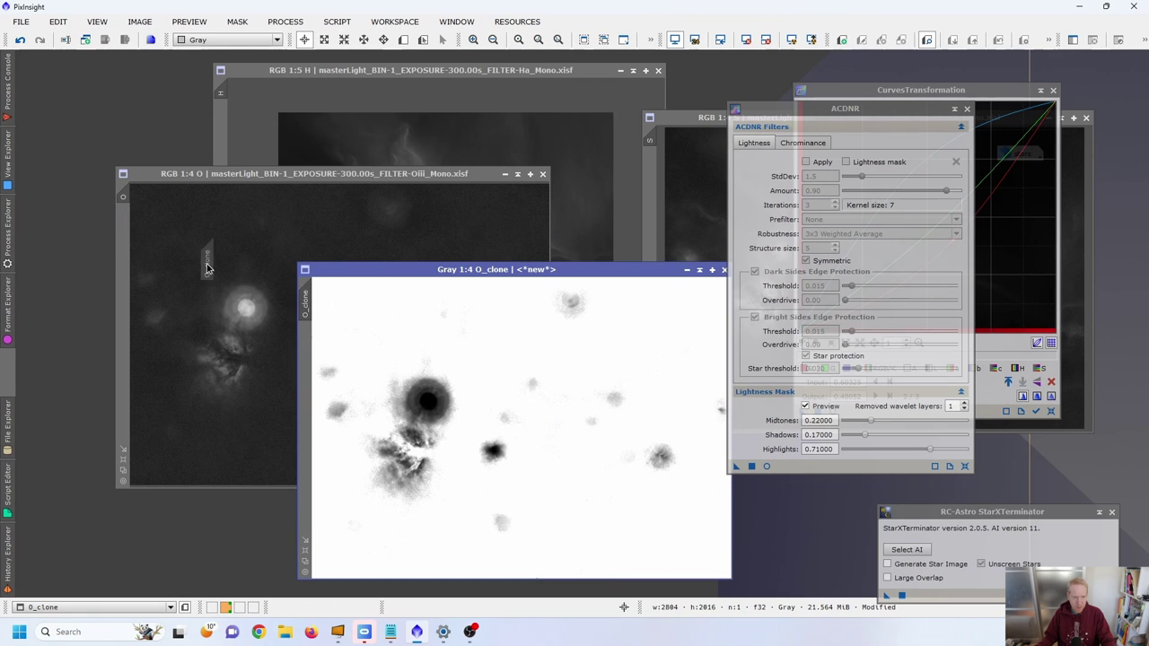
{"action": "left_click_drag", "start_coordinate": [126, 247], "coordinate": [126, 244]}
{"action": "left_click", "coordinate": [253, 221]}
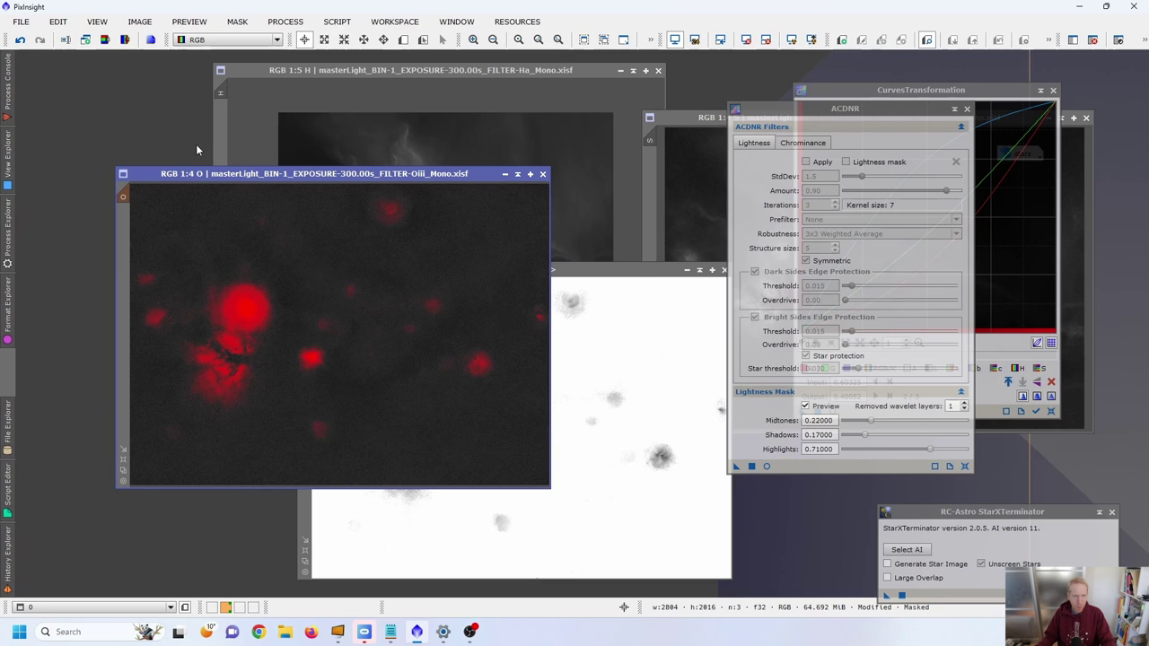
Invert the Oiii image's mask and hide its red overlay
{"action": "left_click", "coordinate": [237, 22]}
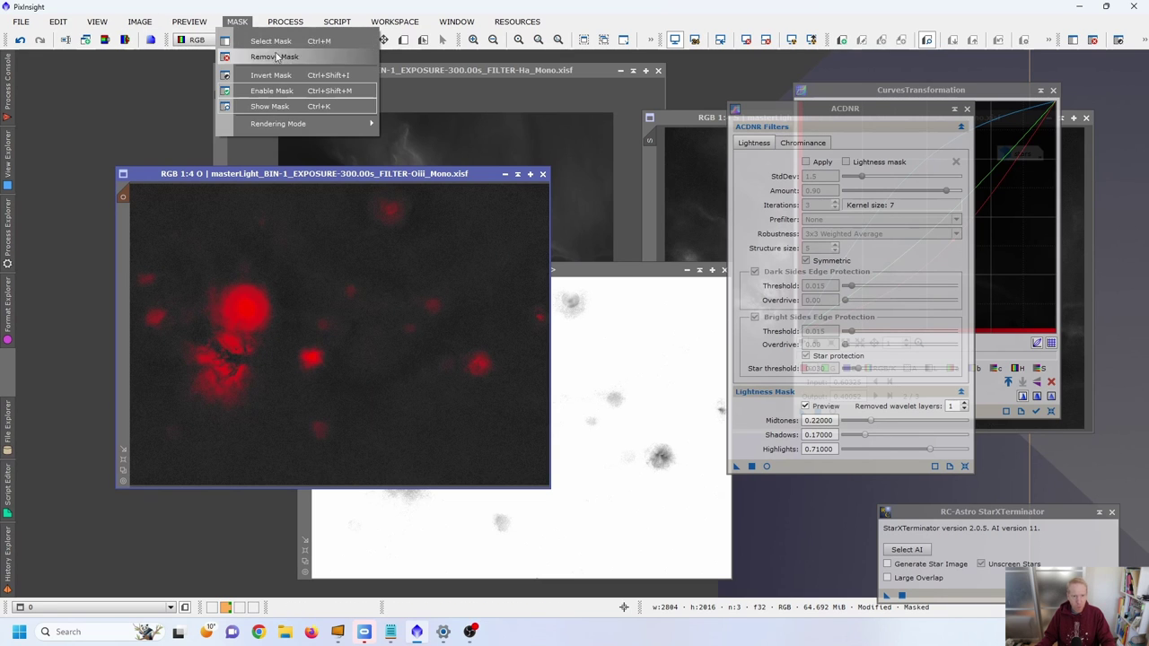
{"action": "left_click", "coordinate": [278, 75]}
{"action": "left_click", "coordinate": [237, 21]}
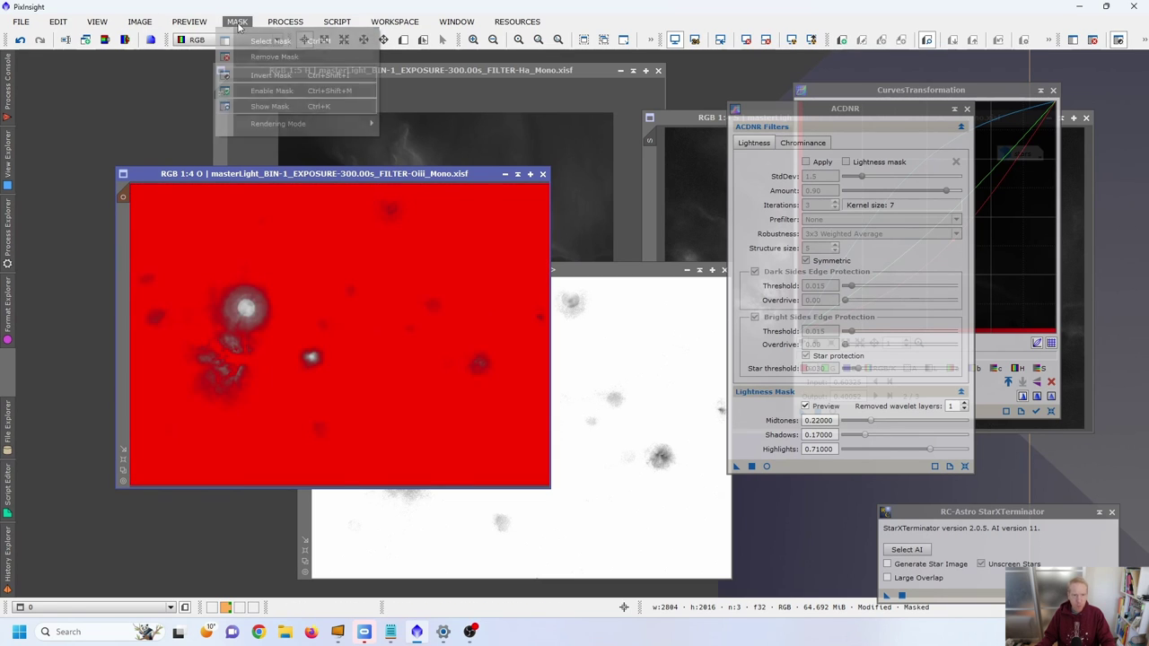
{"action": "left_click", "coordinate": [285, 21]}
{"action": "mouse_move", "coordinate": [237, 22]}
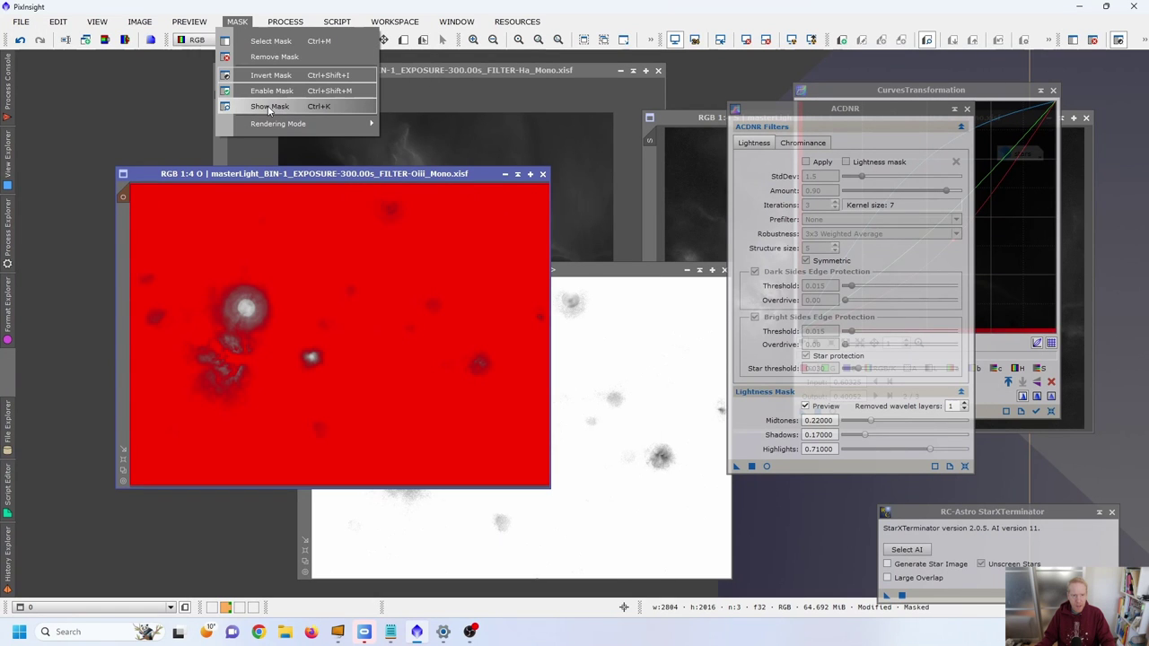
{"action": "left_click", "coordinate": [259, 108]}
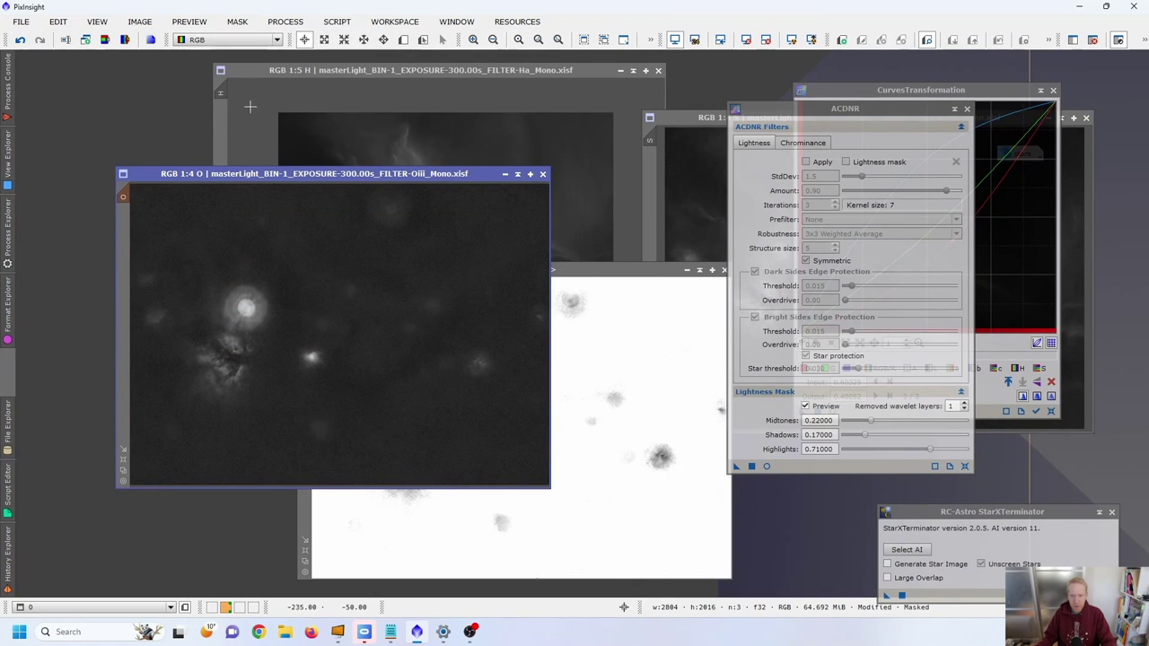
{"action": "left_click_drag", "start_coordinate": [924, 90], "coordinate": [576, 143]}
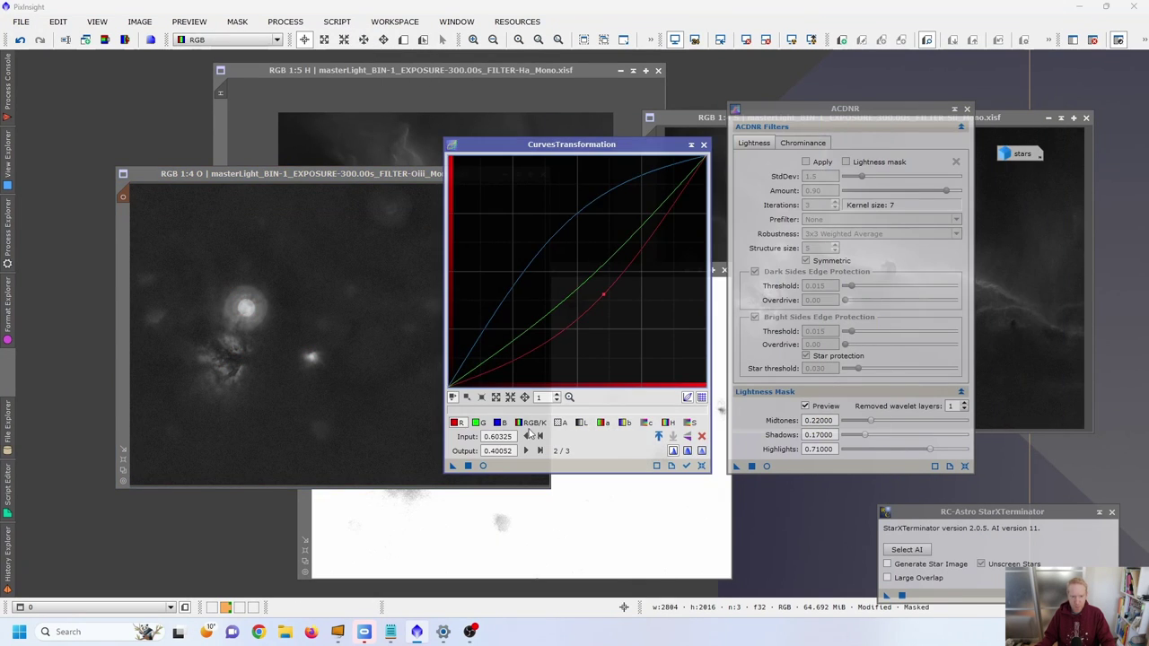
Preview curves that bend b* down toward blue and raise the chroma curve
{"action": "left_click", "coordinate": [483, 466]}
{"action": "left_click_drag", "start_coordinate": [586, 148], "coordinate": [784, 156]}
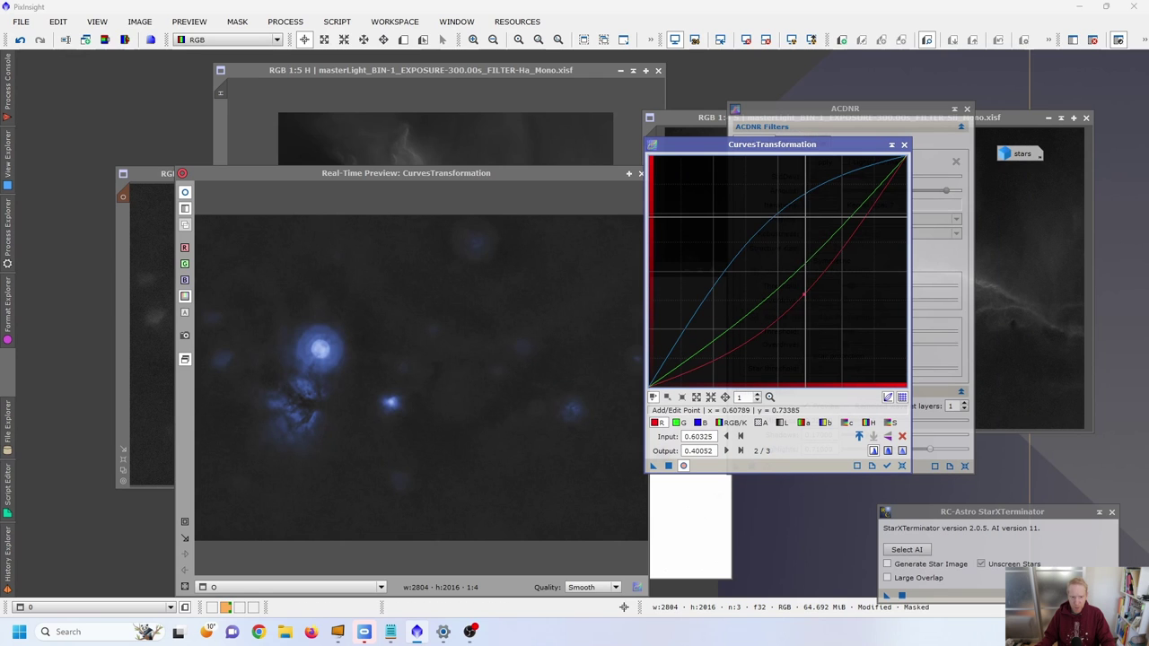
{"action": "left_click", "coordinate": [823, 425]}
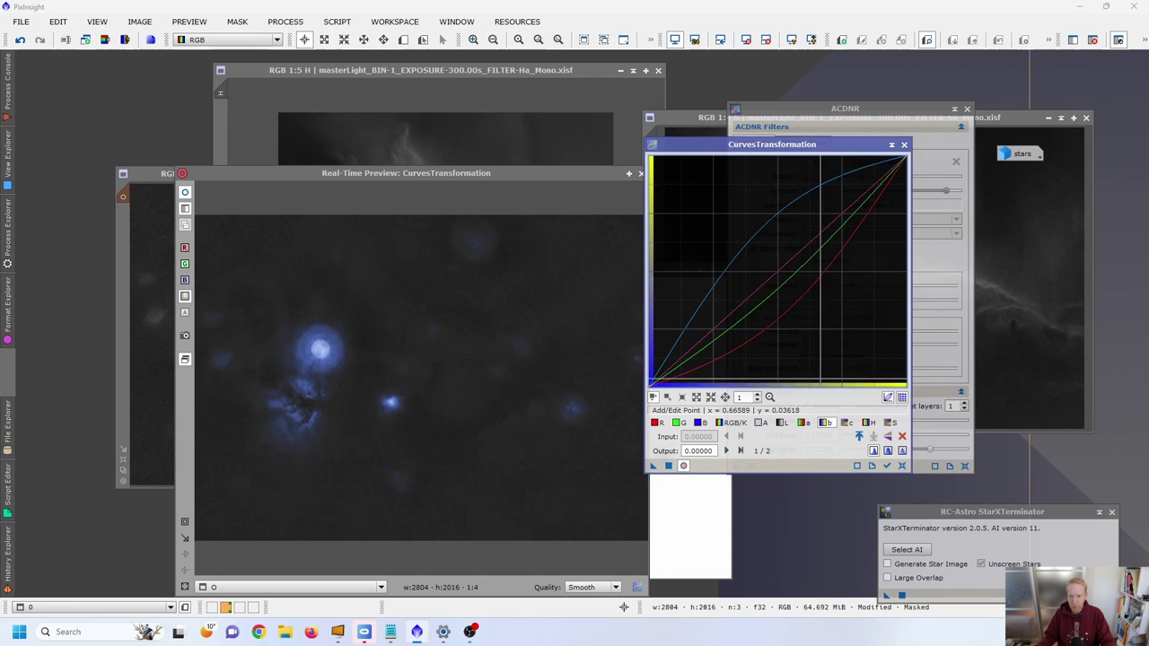
{"action": "left_click_drag", "start_coordinate": [780, 269], "coordinate": [790, 285]}
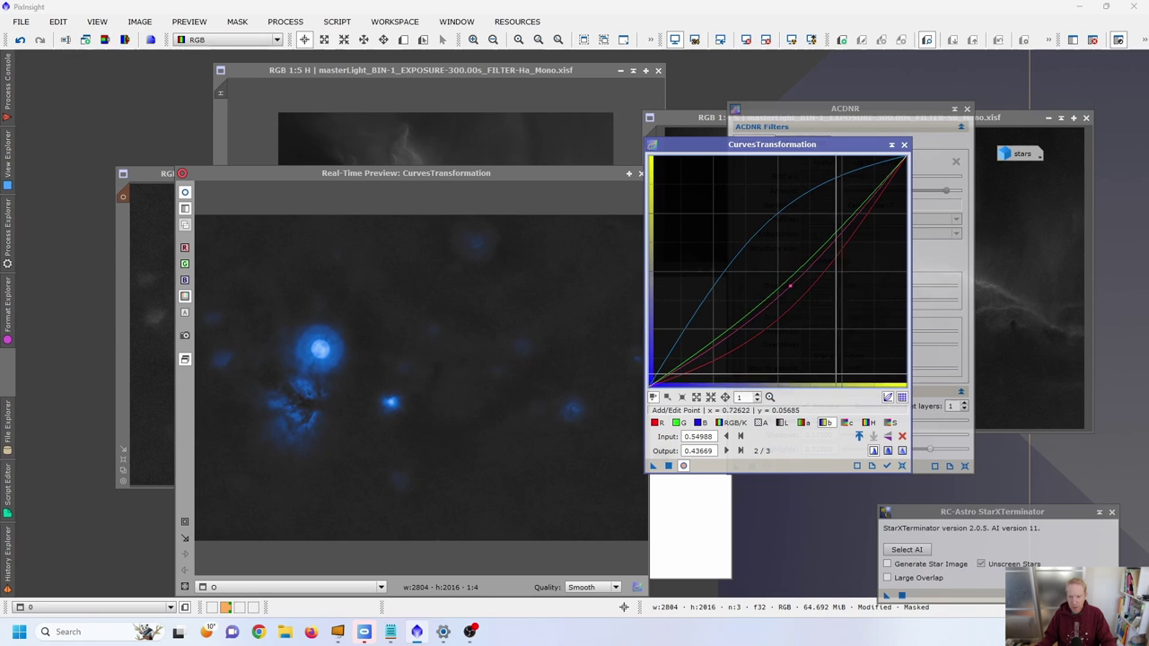
{"action": "left_click", "coordinate": [845, 429]}
{"action": "left_click_drag", "start_coordinate": [765, 256], "coordinate": [772, 265]}
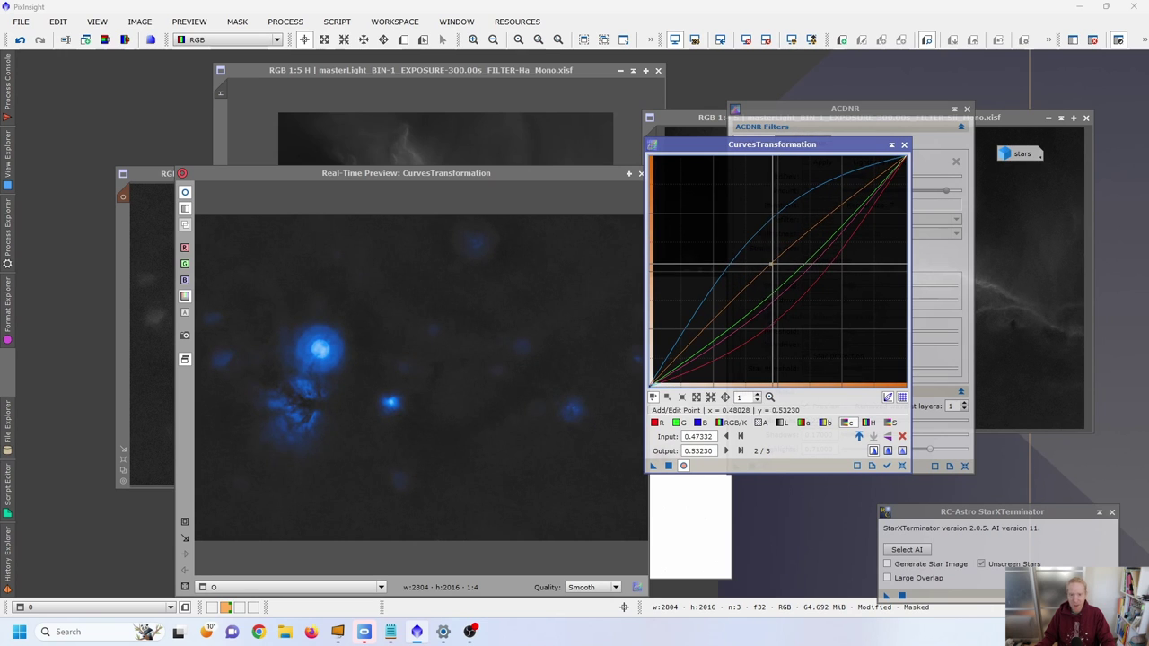
{"action": "left_click", "coordinate": [541, 176]}
Close the preview, apply the curves to the masked Oiii image, and close CurvesTransformation
{"action": "left_click_drag", "start_coordinate": [595, 178], "coordinate": [401, 177]}
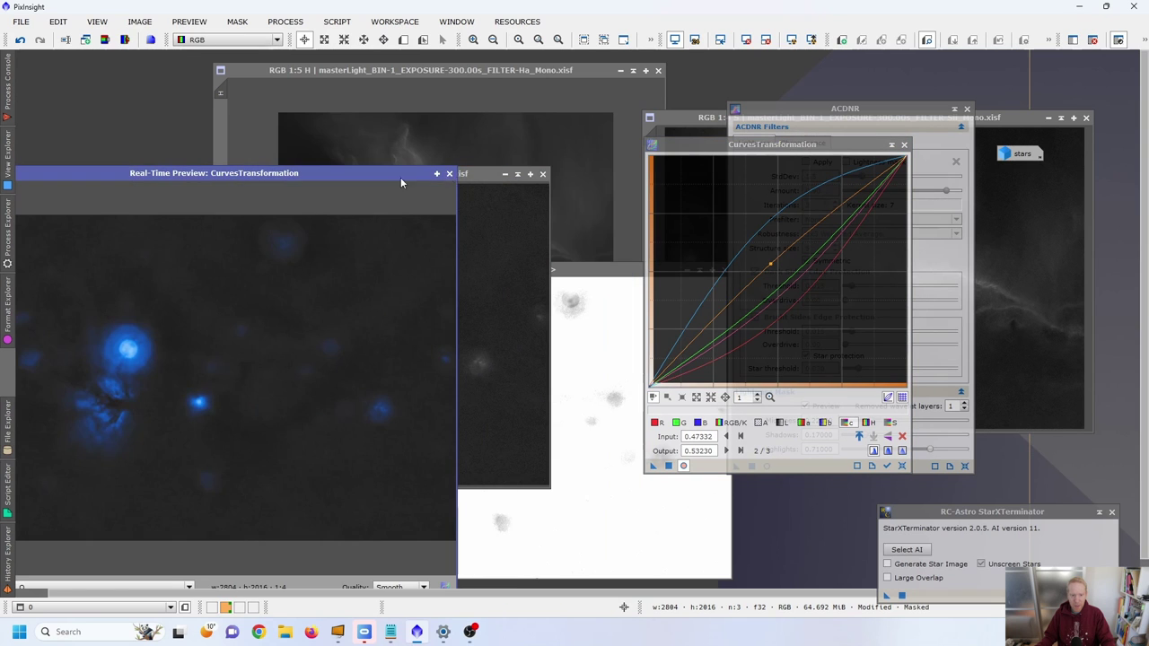
{"action": "left_click", "coordinate": [449, 175]}
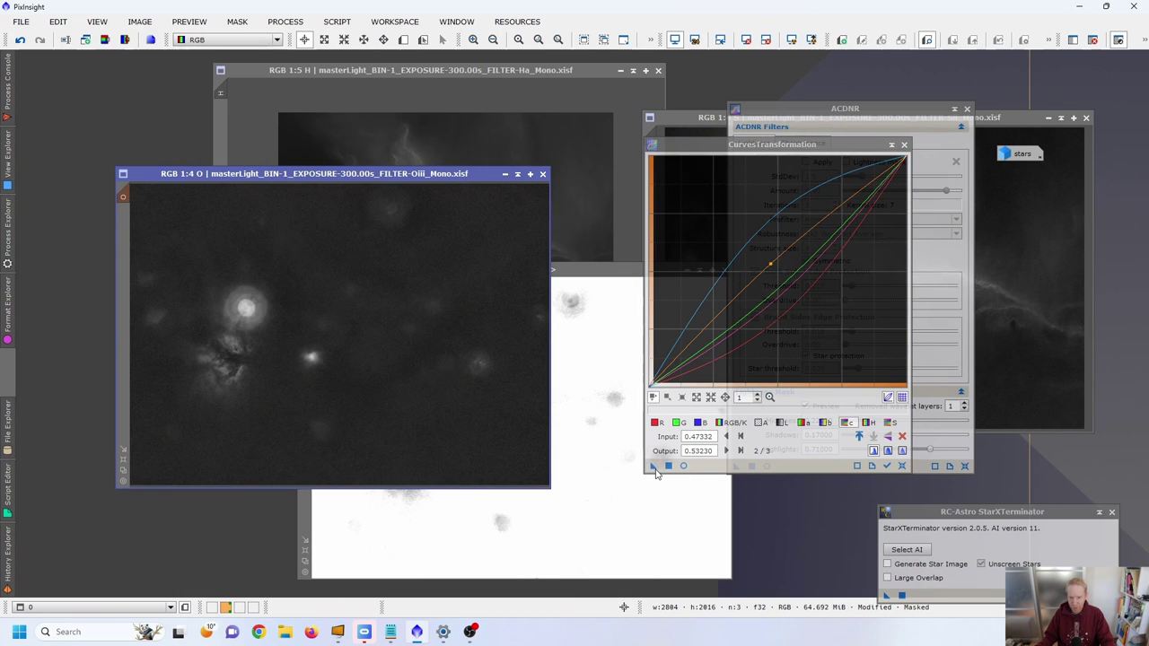
{"action": "left_click_drag", "start_coordinate": [652, 466], "coordinate": [339, 346]}
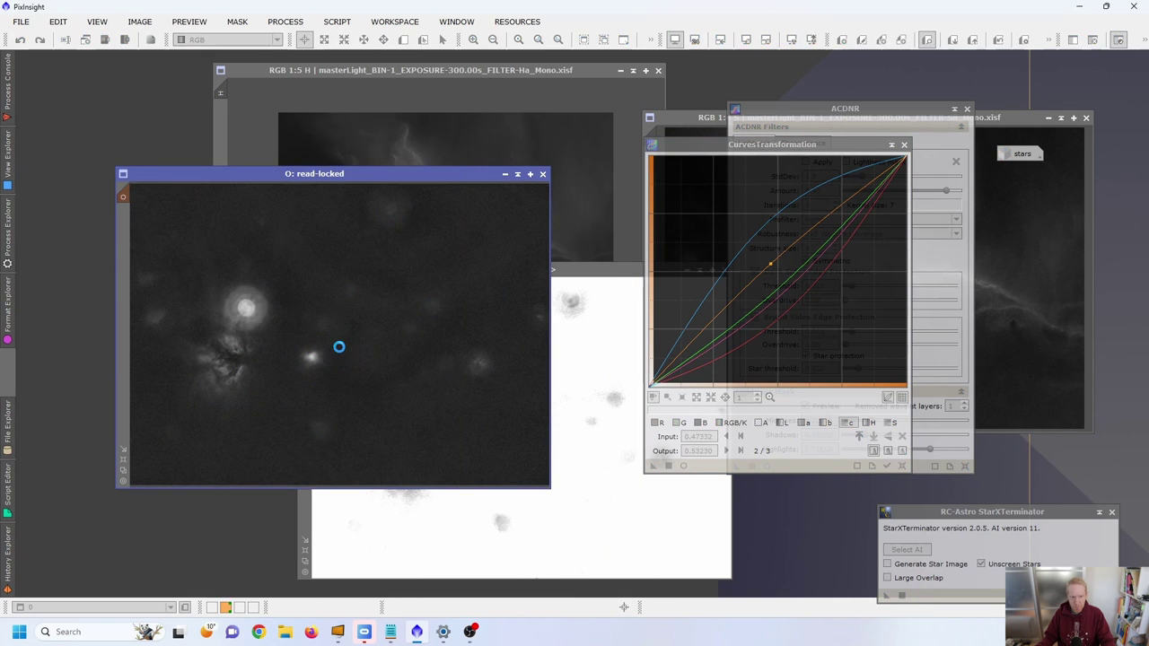
{"action": "left_click", "coordinate": [904, 145]}
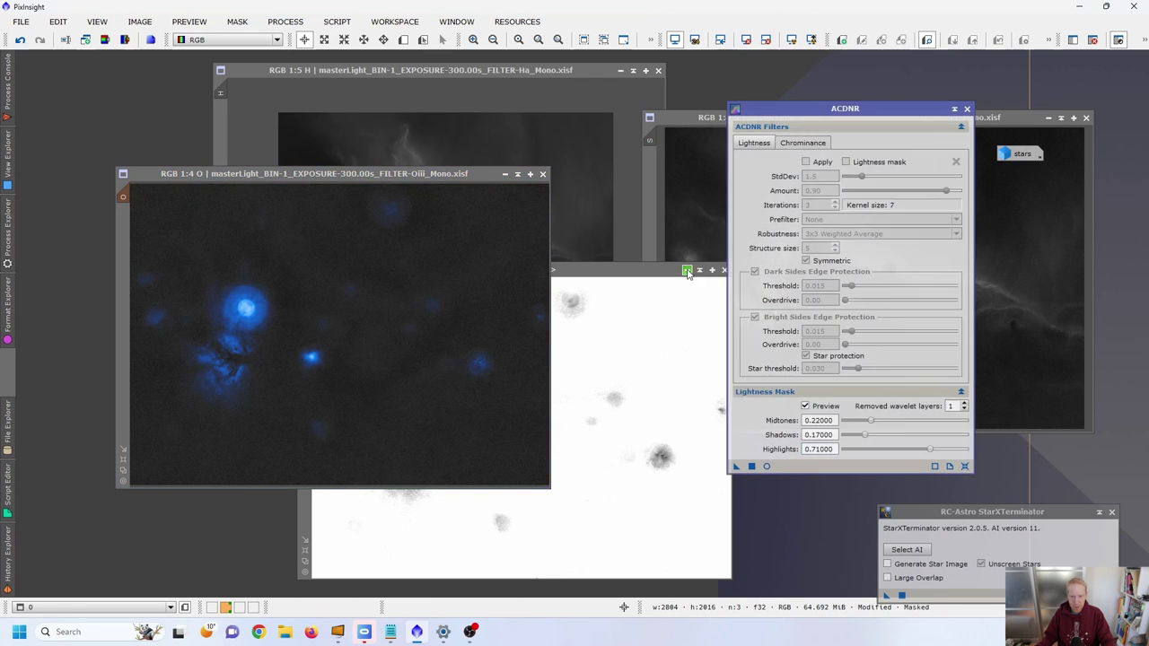
Minimise O_clone and remove the mask from the Oiii image
{"action": "left_click", "coordinate": [686, 269]}
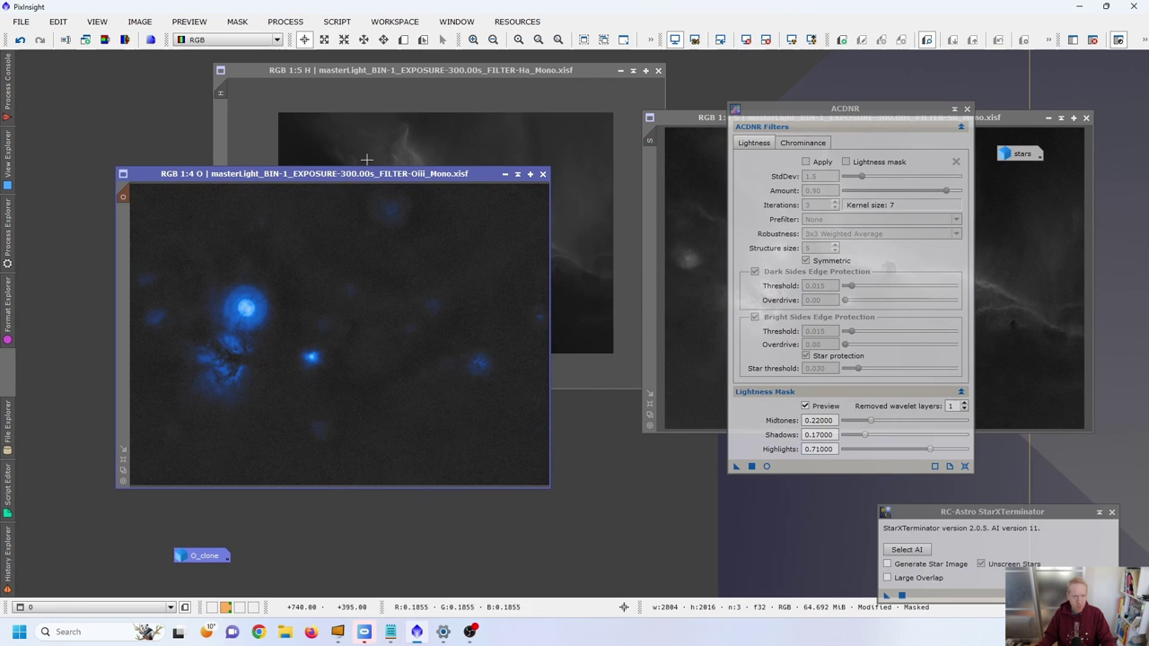
{"action": "left_click", "coordinate": [243, 22]}
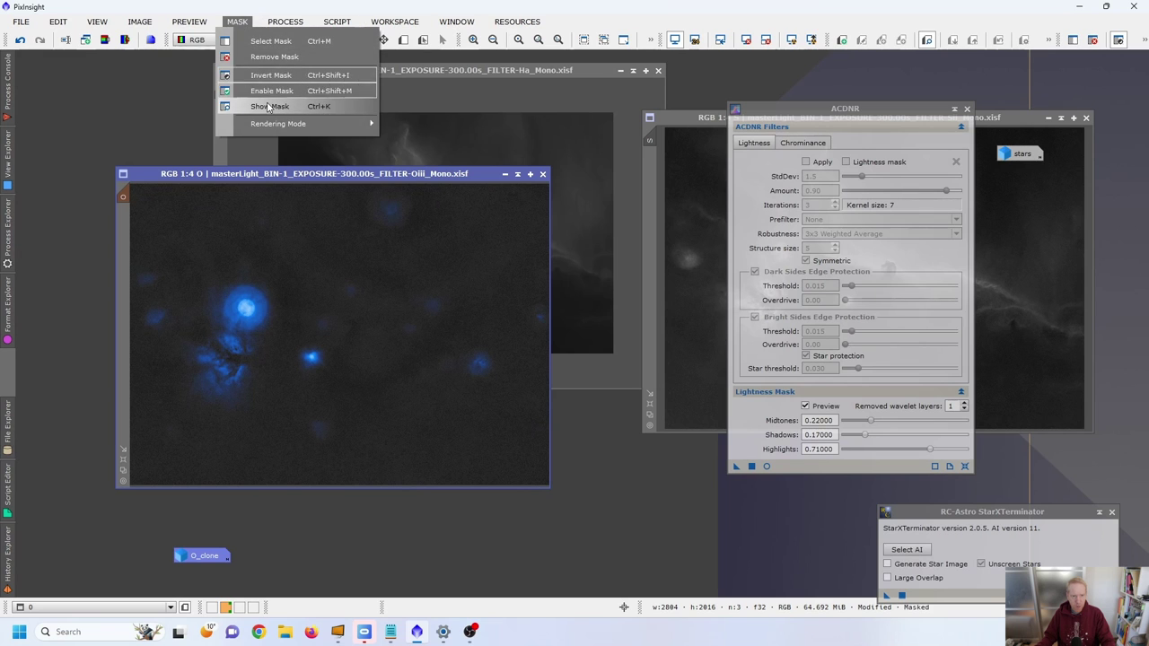
{"action": "left_click", "coordinate": [269, 106]}
{"action": "left_click", "coordinate": [239, 21]}
{"action": "left_click", "coordinate": [258, 57]}
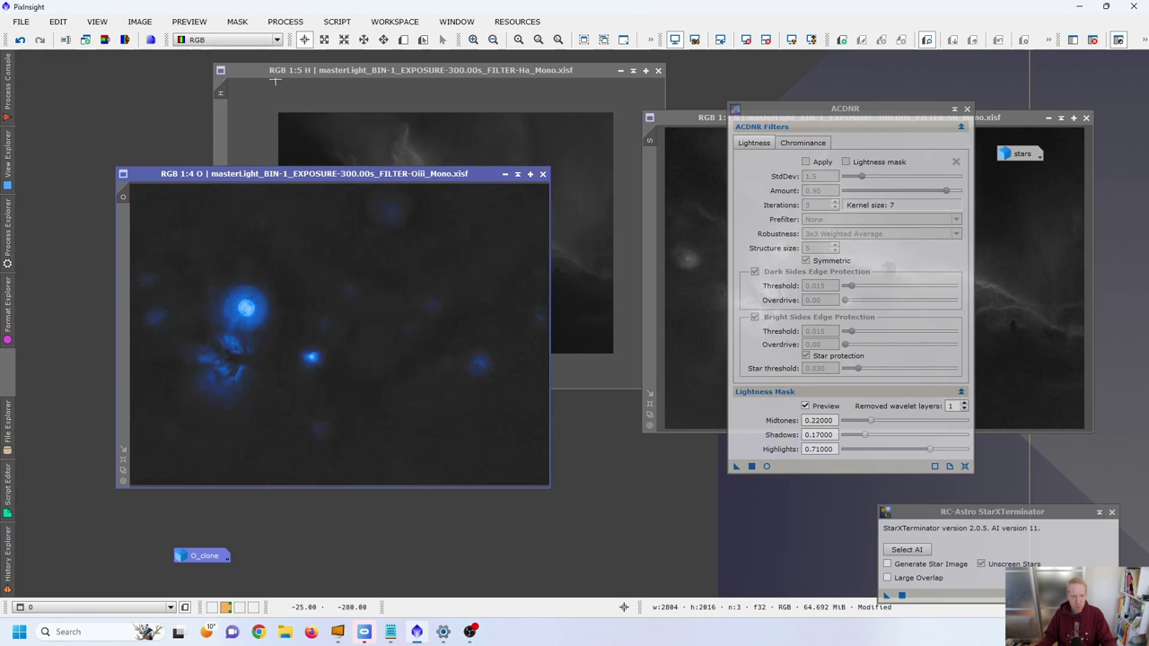
{"action": "left_click_drag", "start_coordinate": [319, 173], "coordinate": [217, 178]}
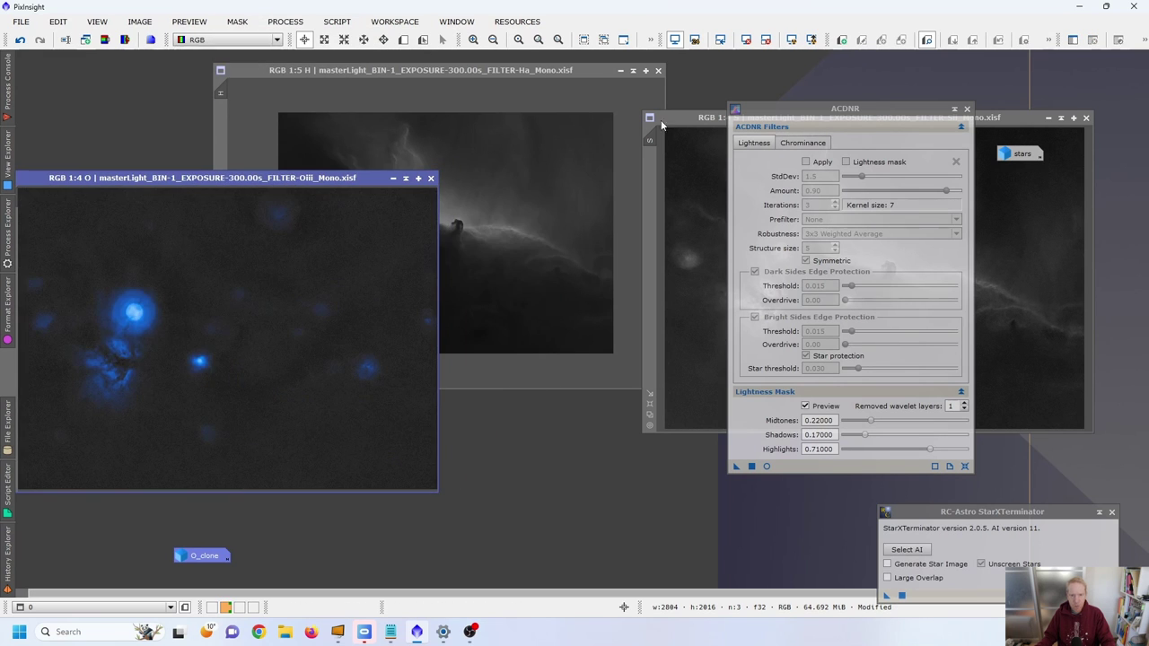
Preview the Sii lightness mask at shadows 0.14, midtones 0.16, highlights 0.70 and apply it
{"action": "left_click_drag", "start_coordinate": [704, 122], "coordinate": [224, 117]}
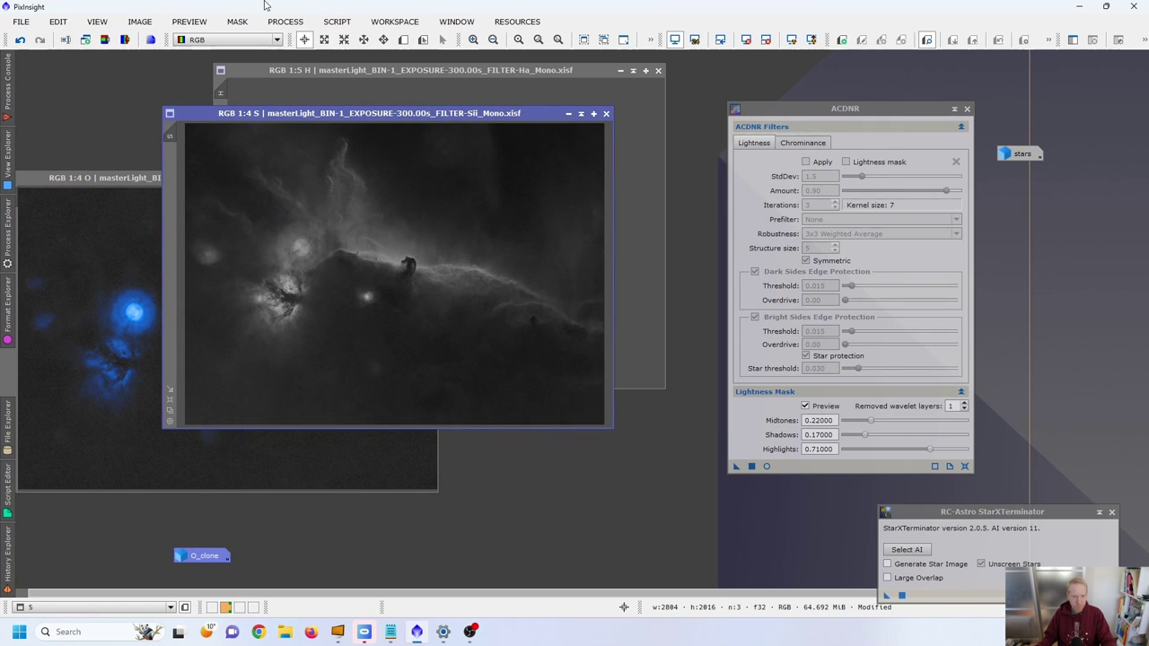
{"action": "left_click", "coordinate": [767, 466]}
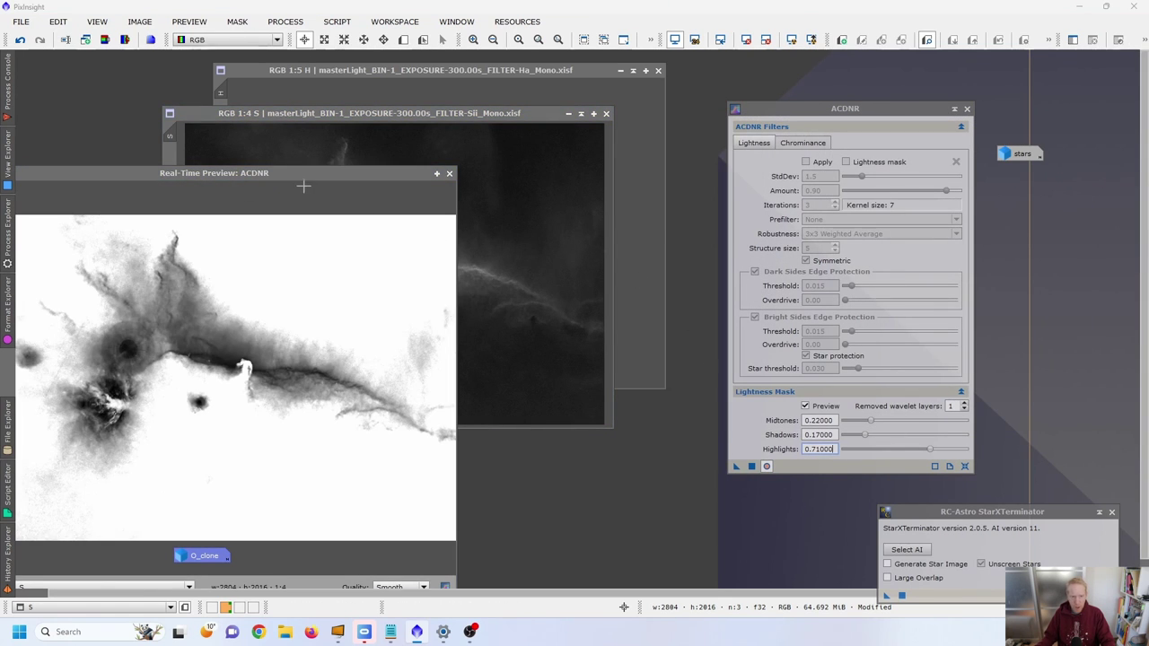
{"action": "left_click_drag", "start_coordinate": [304, 173], "coordinate": [459, 114]}
{"action": "mouse_move", "coordinate": [877, 419]}
{"action": "left_mouse_down"}
{"action": "mouse_move", "coordinate": [884, 428]}
{"action": "mouse_move", "coordinate": [867, 431]}
{"action": "left_mouse_up"}
{"action": "scroll", "coordinate": [872, 427], "scroll_direction": "down", "scroll_amount": 1}
{"action": "scroll", "coordinate": [859, 437], "scroll_direction": "down", "scroll_amount": 3}
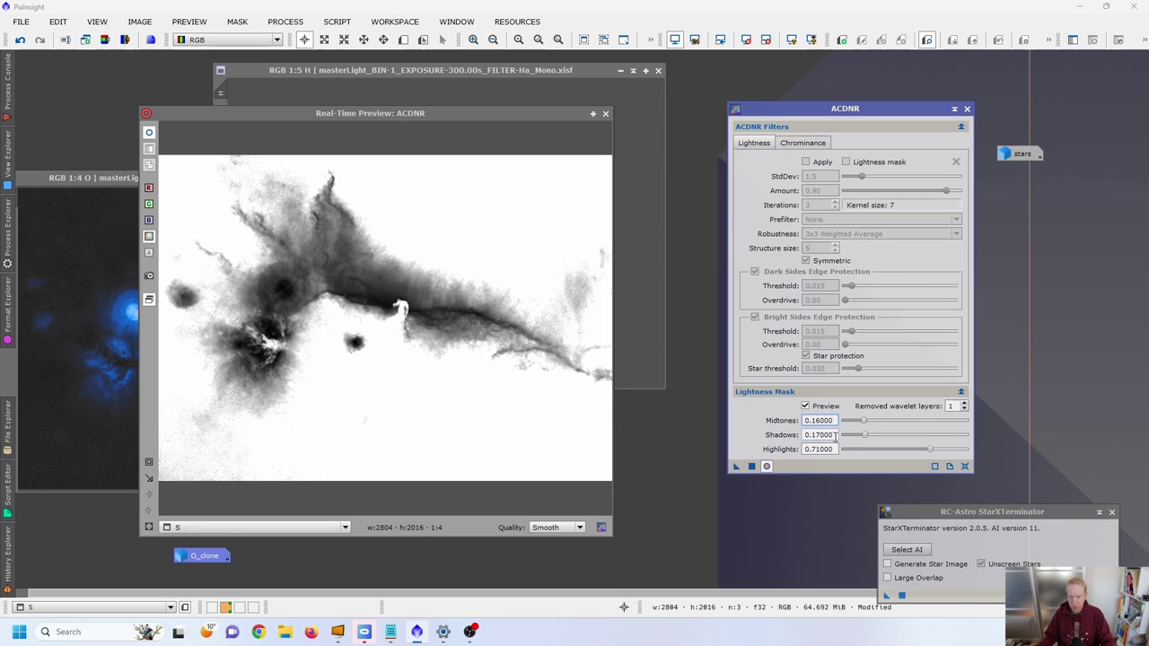
{"action": "left_click", "coordinate": [605, 115]}
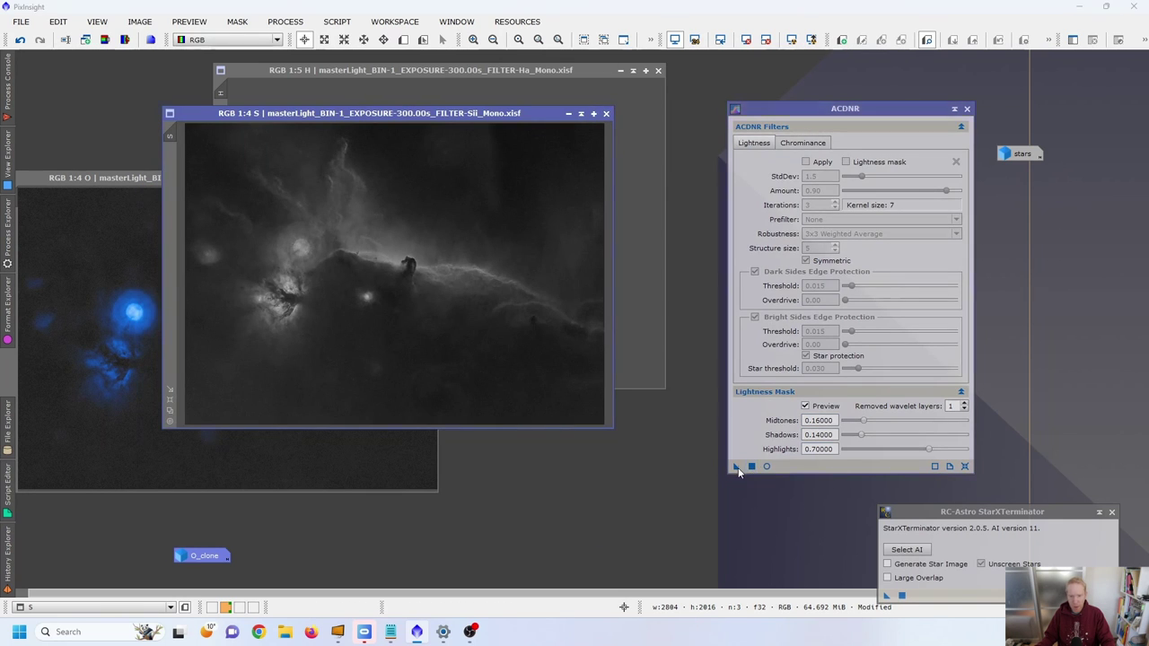
{"action": "left_click_drag", "start_coordinate": [736, 466], "coordinate": [380, 264]}
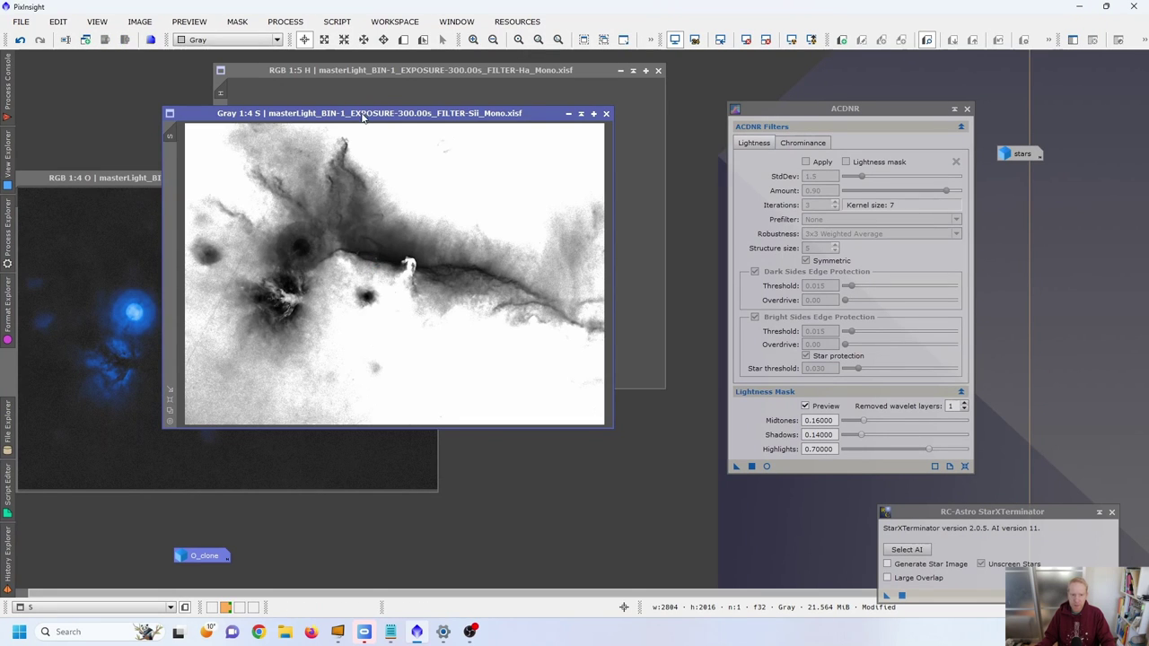
Undo the mask result on Sii, build an S_clone lightness mask, and assign it as Sii's mask
{"action": "left_click_drag", "start_coordinate": [358, 114], "coordinate": [409, 155]}
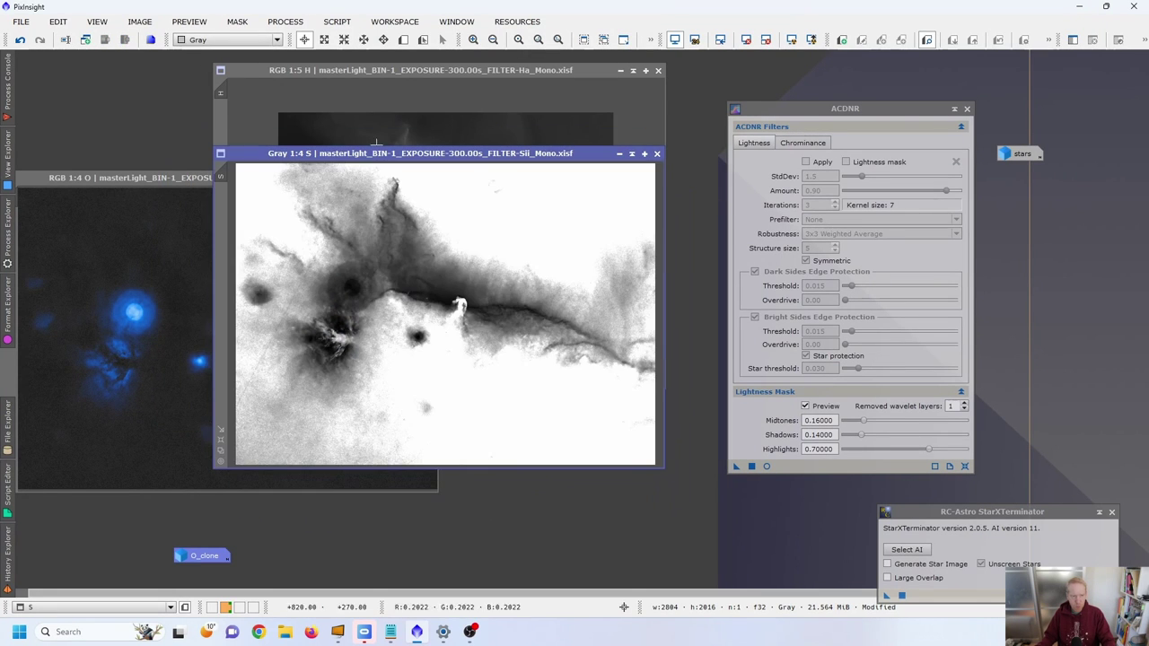
{"action": "left_click", "coordinate": [20, 39]}
{"action": "left_click_drag", "start_coordinate": [220, 172], "coordinate": [132, 106]}
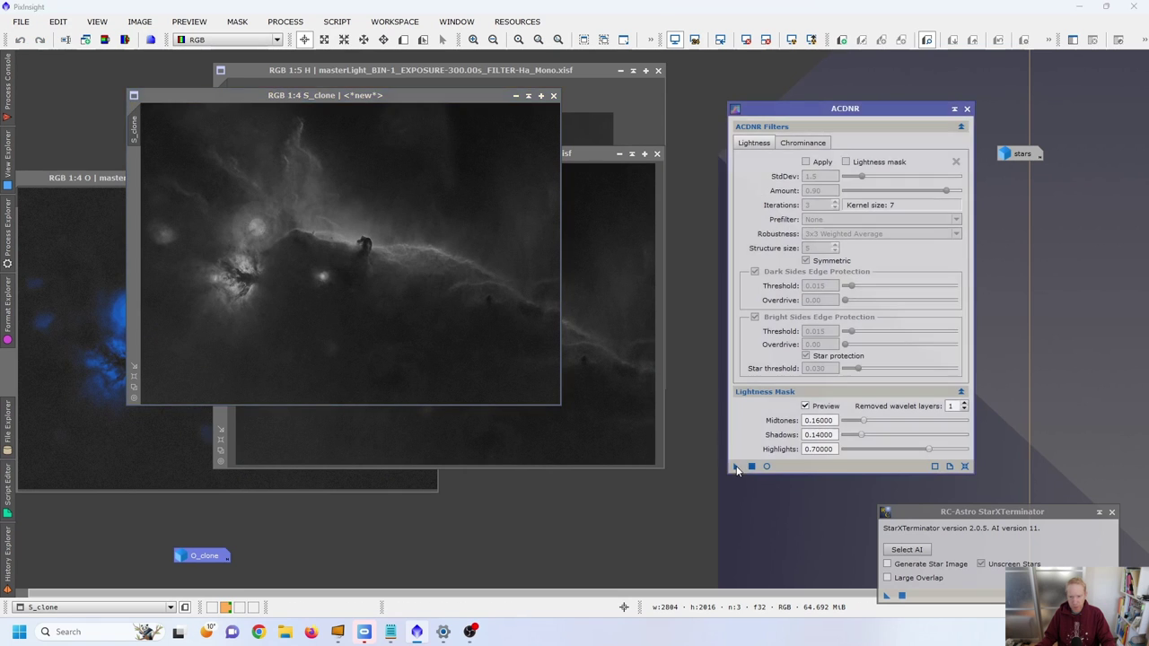
{"action": "left_click_drag", "start_coordinate": [736, 466], "coordinate": [384, 240]}
{"action": "left_click_drag", "start_coordinate": [281, 95], "coordinate": [484, 228]}
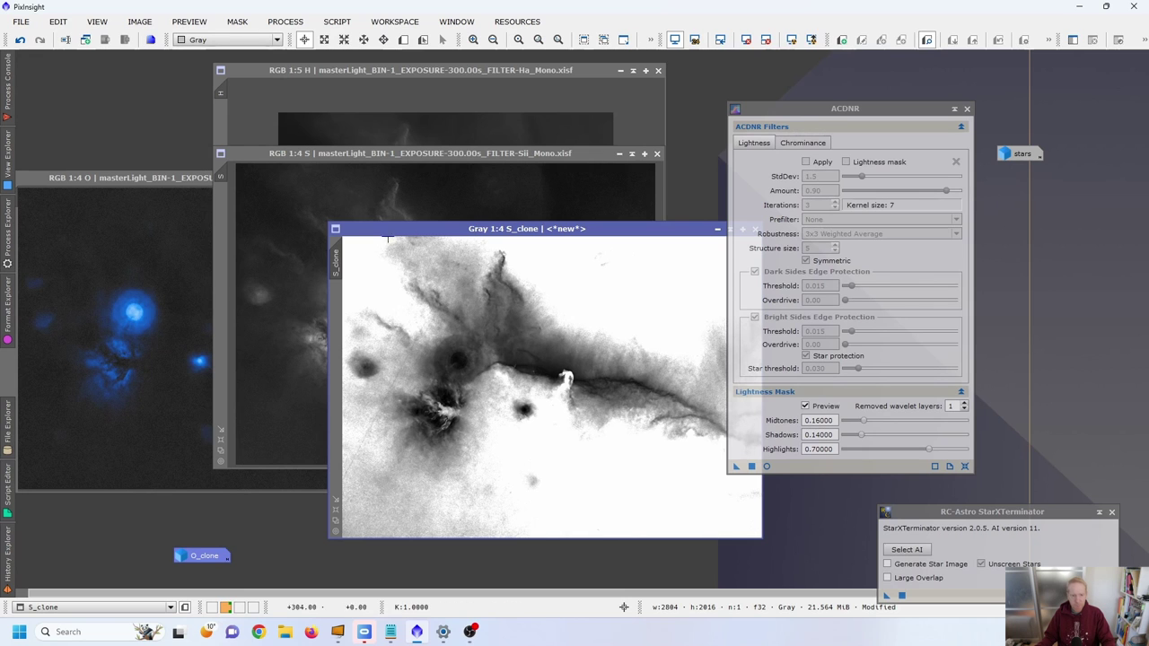
{"action": "left_click_drag", "start_coordinate": [268, 263], "coordinate": [220, 222]}
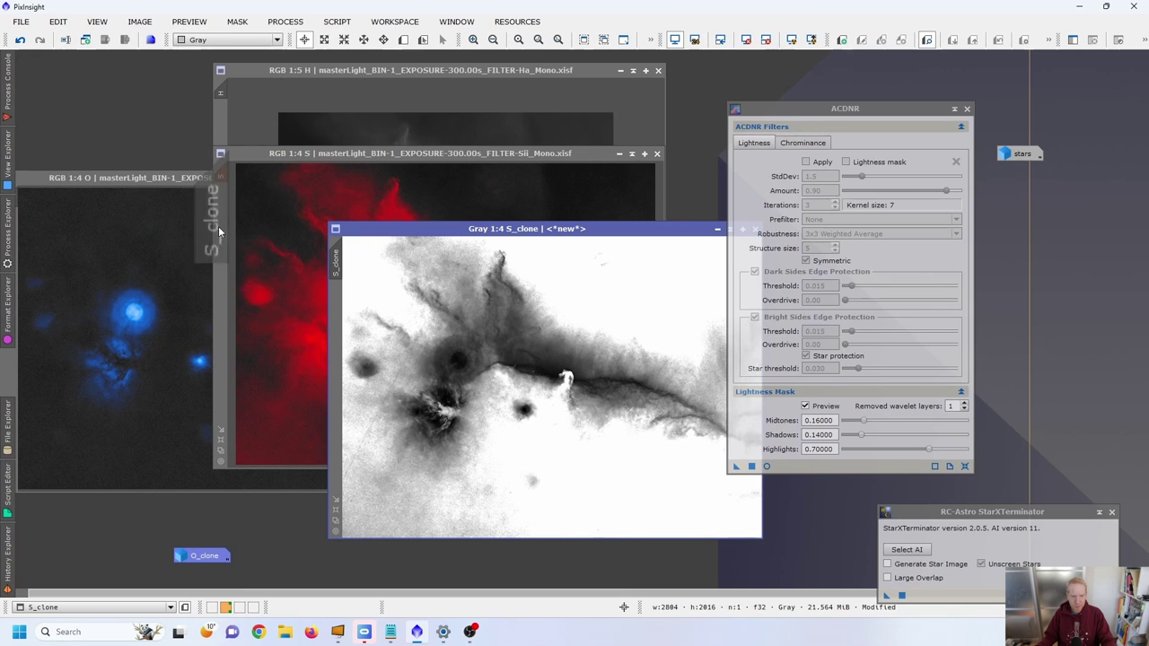
{"action": "left_click_drag", "start_coordinate": [597, 233], "coordinate": [543, 234]}
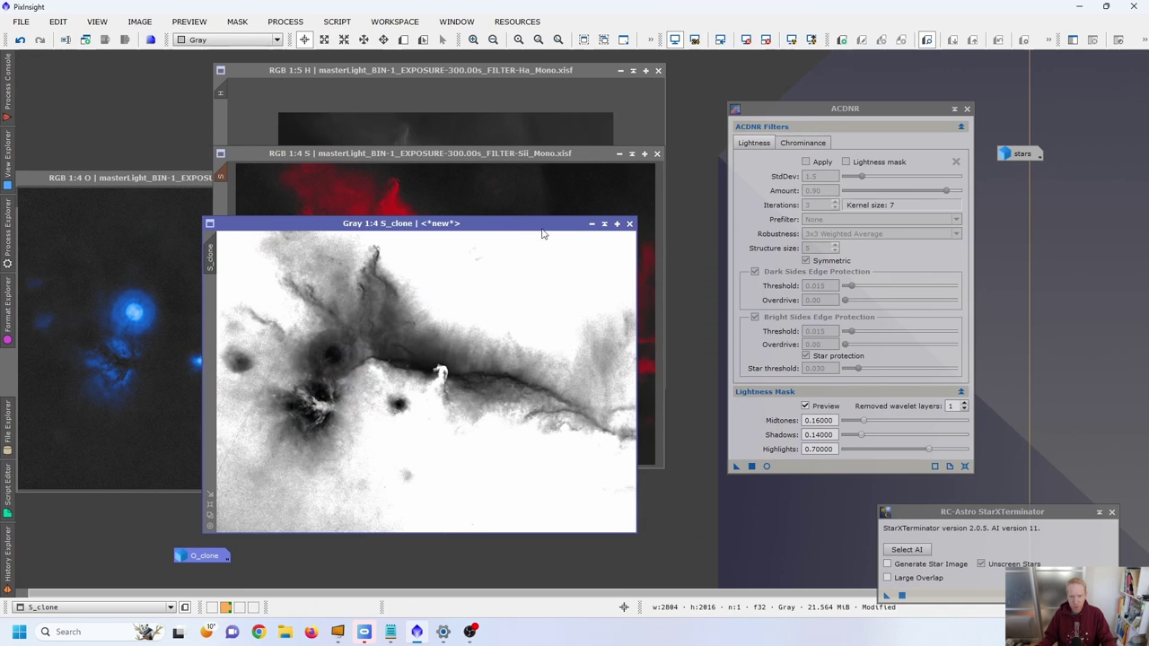
{"action": "left_click", "coordinate": [591, 224]}
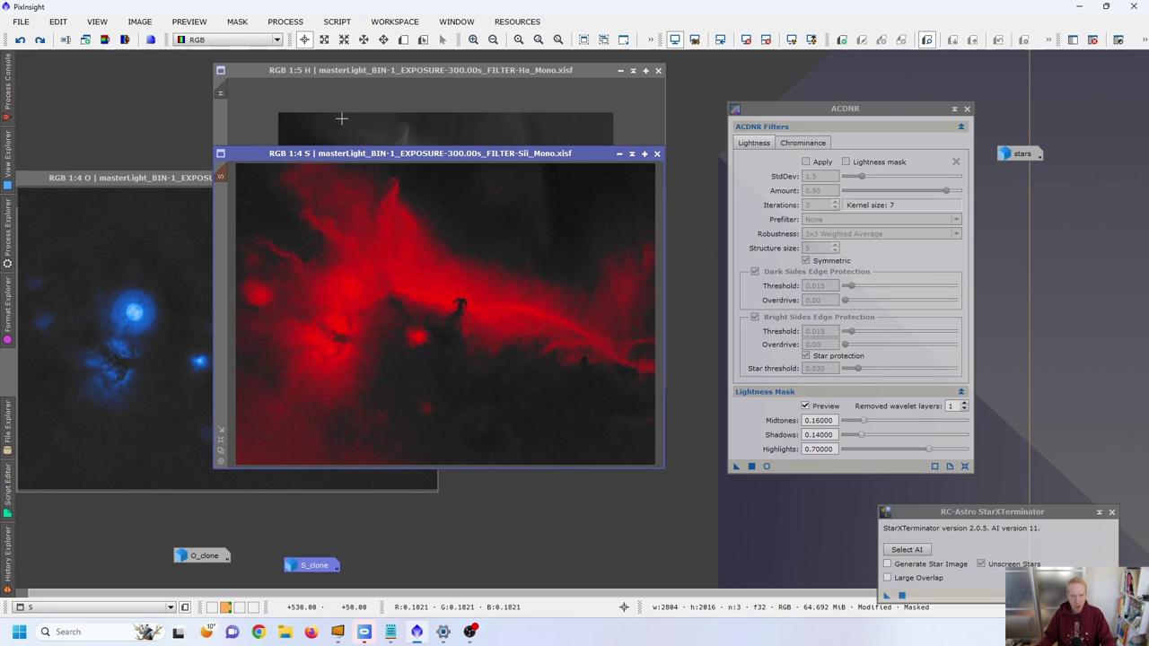
Invert the Sii image's mask to protect the background and hide the red overlay
{"action": "left_click", "coordinate": [237, 22]}
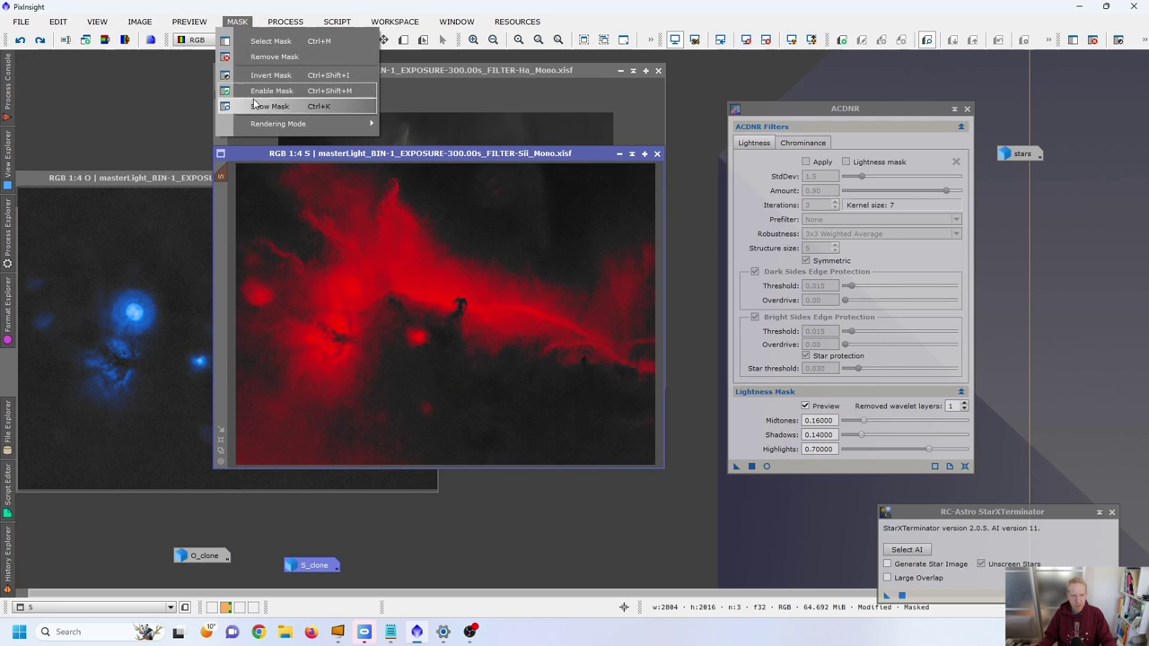
{"action": "left_click", "coordinate": [269, 76]}
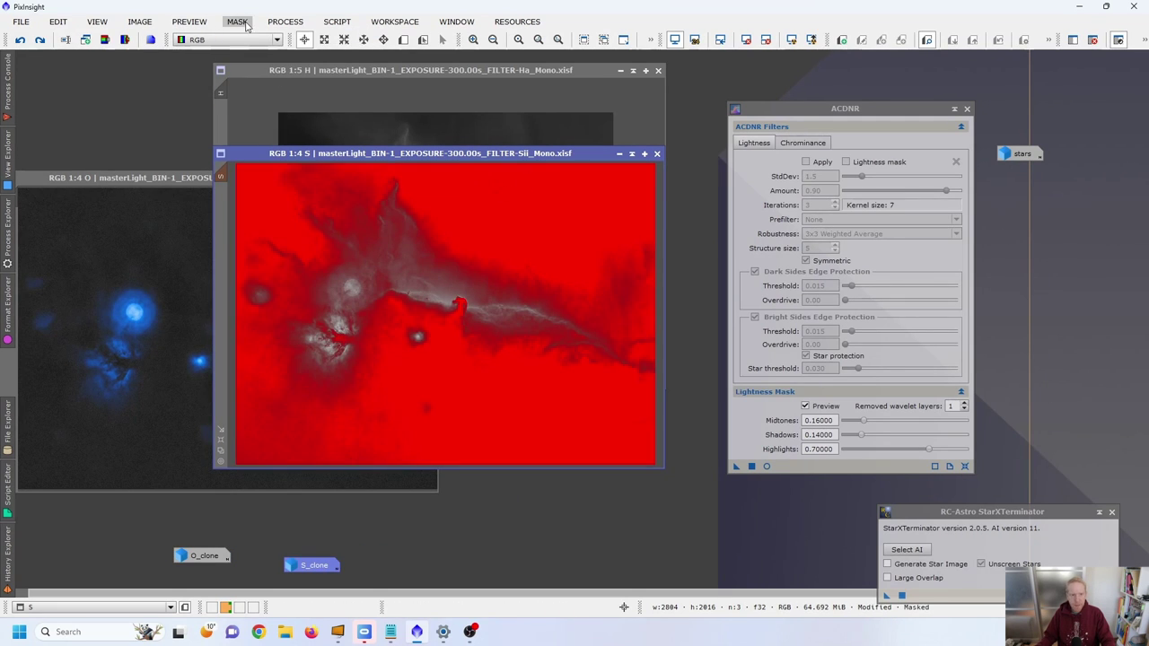
{"action": "left_click", "coordinate": [237, 21]}
{"action": "left_click", "coordinate": [281, 108]}
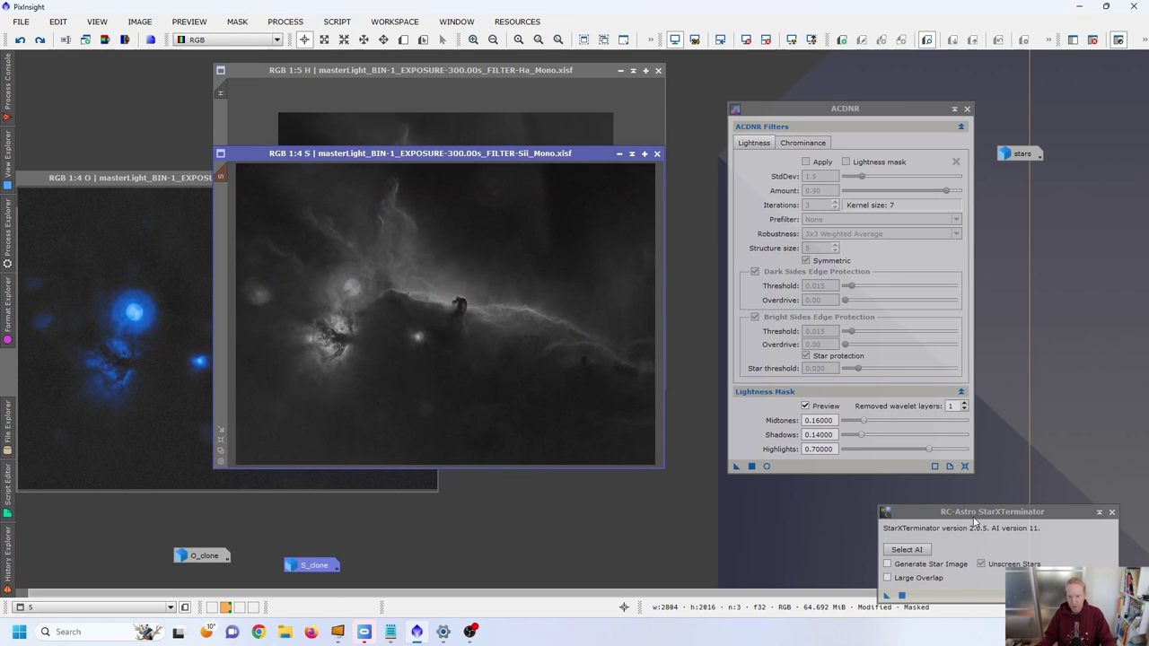
{"action": "left_click", "coordinate": [5, 242]}
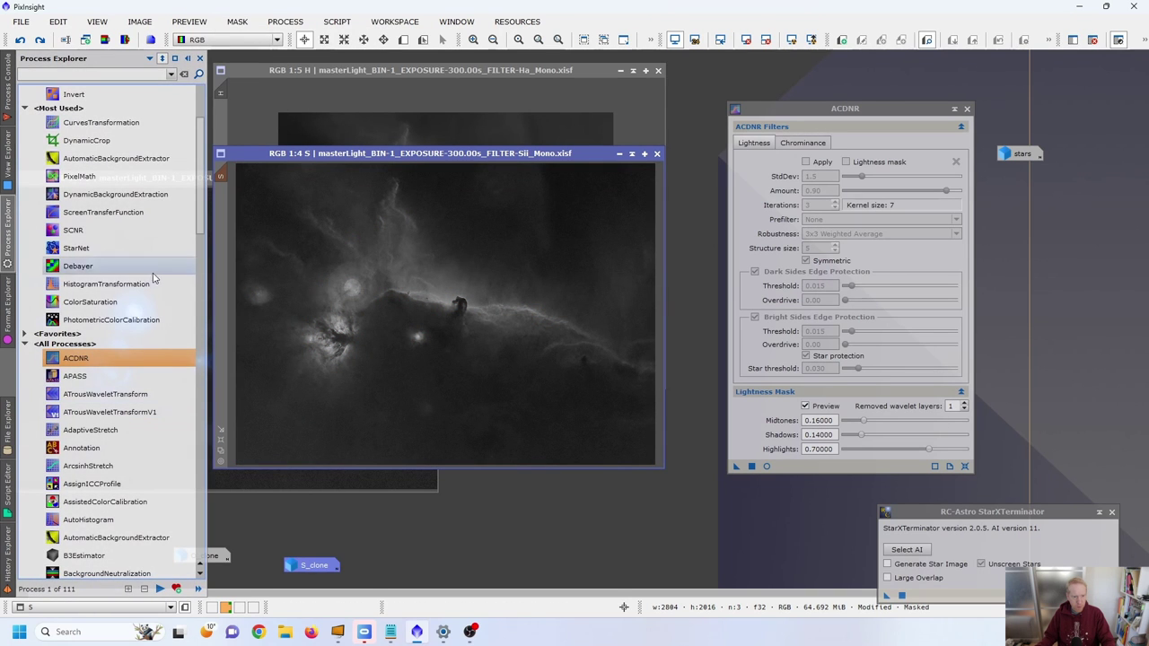
Open CurvesTransformation with live preview beside the S image and raise the red curve
{"action": "double_click", "coordinate": [101, 122]}
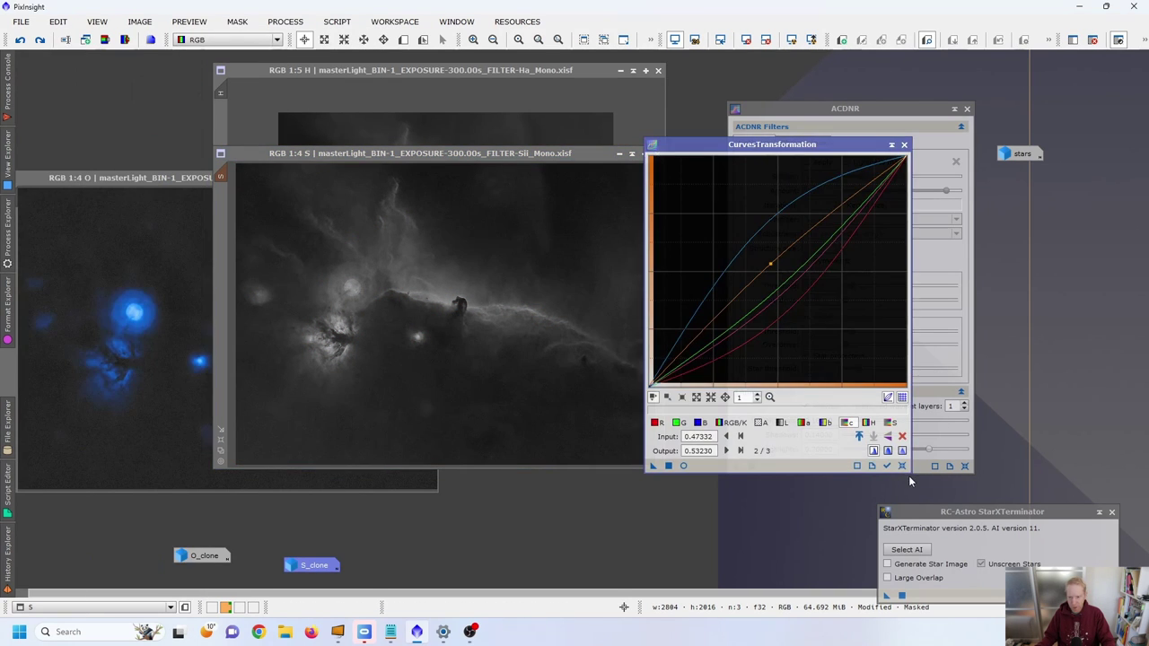
{"action": "left_click_drag", "start_coordinate": [908, 476], "coordinate": [874, 455]}
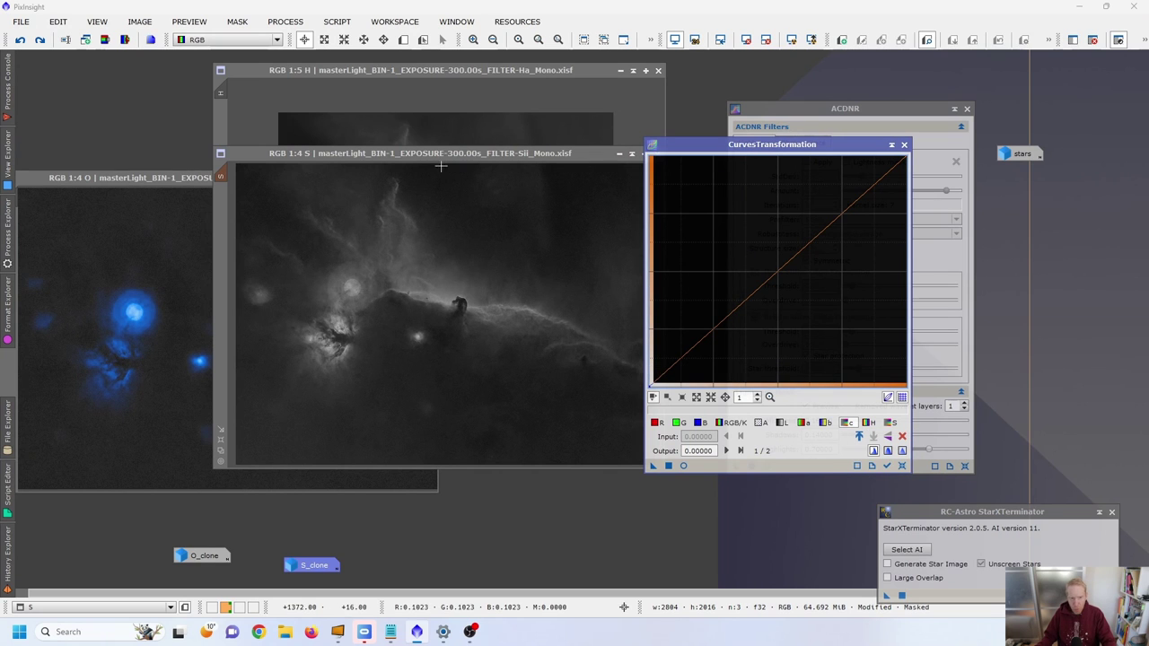
{"action": "left_click", "coordinate": [683, 465]}
{"action": "left_click", "coordinate": [656, 423]}
{"action": "left_click_drag", "start_coordinate": [745, 301], "coordinate": [746, 240]}
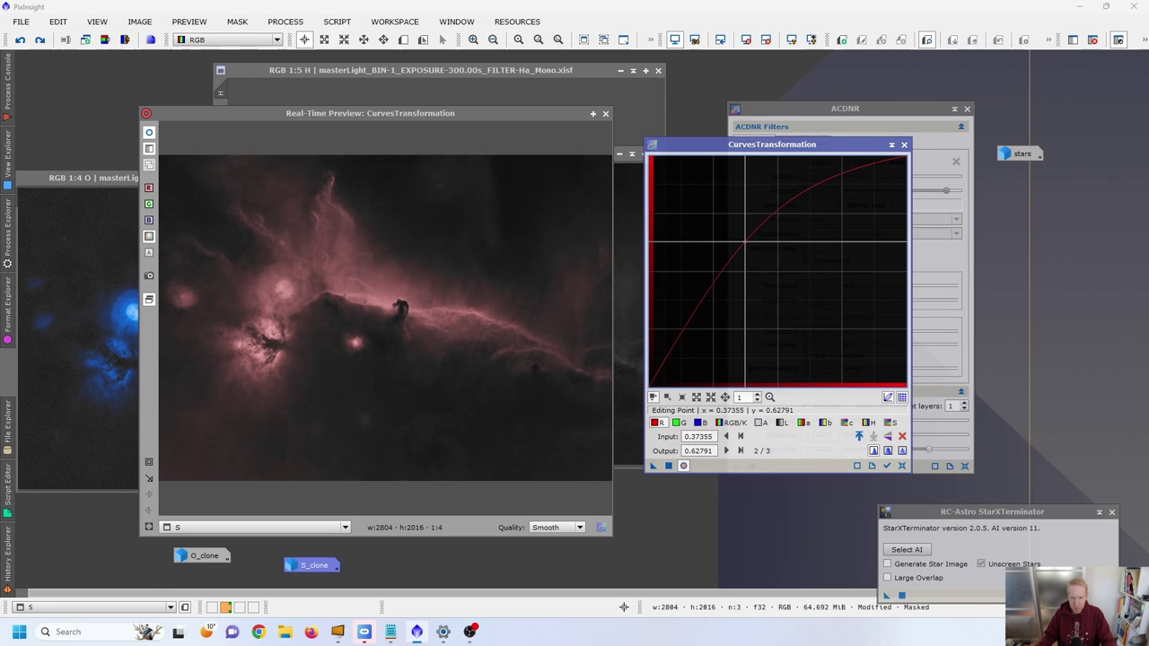
Pull the green and blue curves down and lift the Lab b curve toward warm tones
{"action": "left_click", "coordinate": [676, 423]}
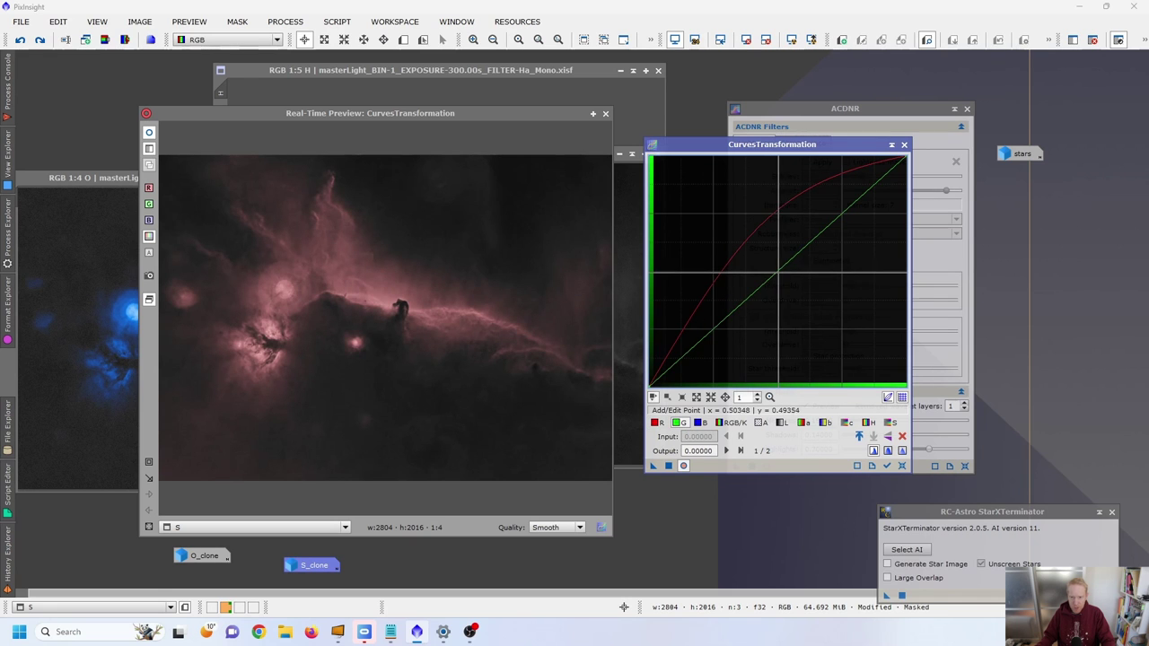
{"action": "left_click_drag", "start_coordinate": [789, 262], "coordinate": [810, 295]}
{"action": "left_click", "coordinate": [705, 423]}
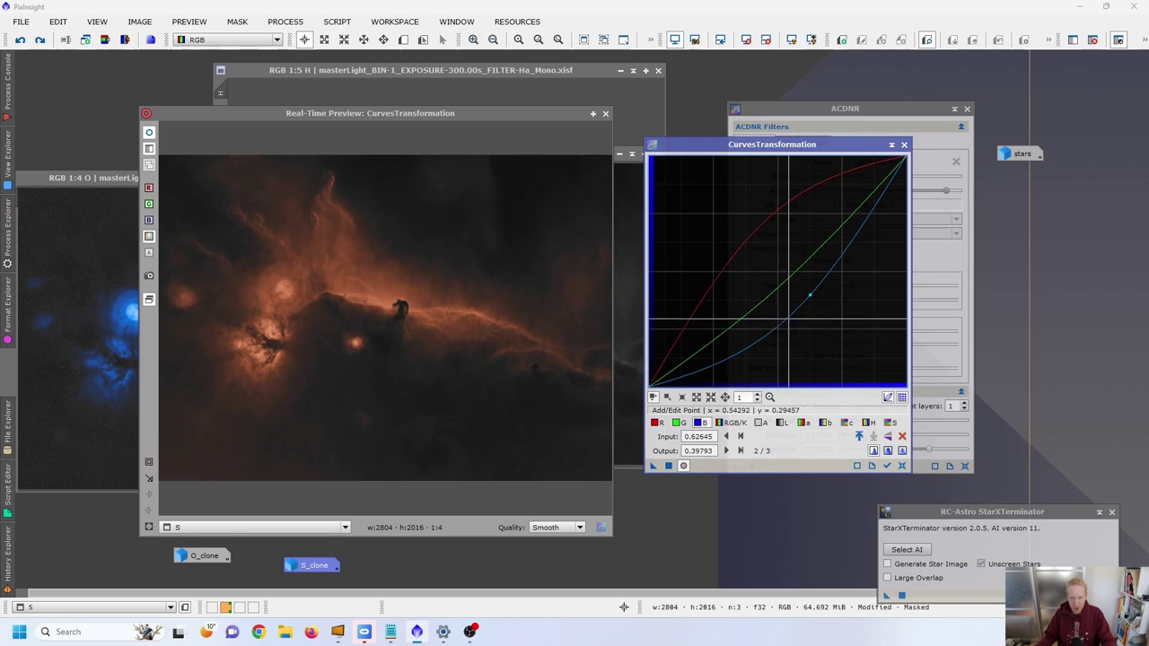
{"action": "left_click", "coordinate": [680, 423]}
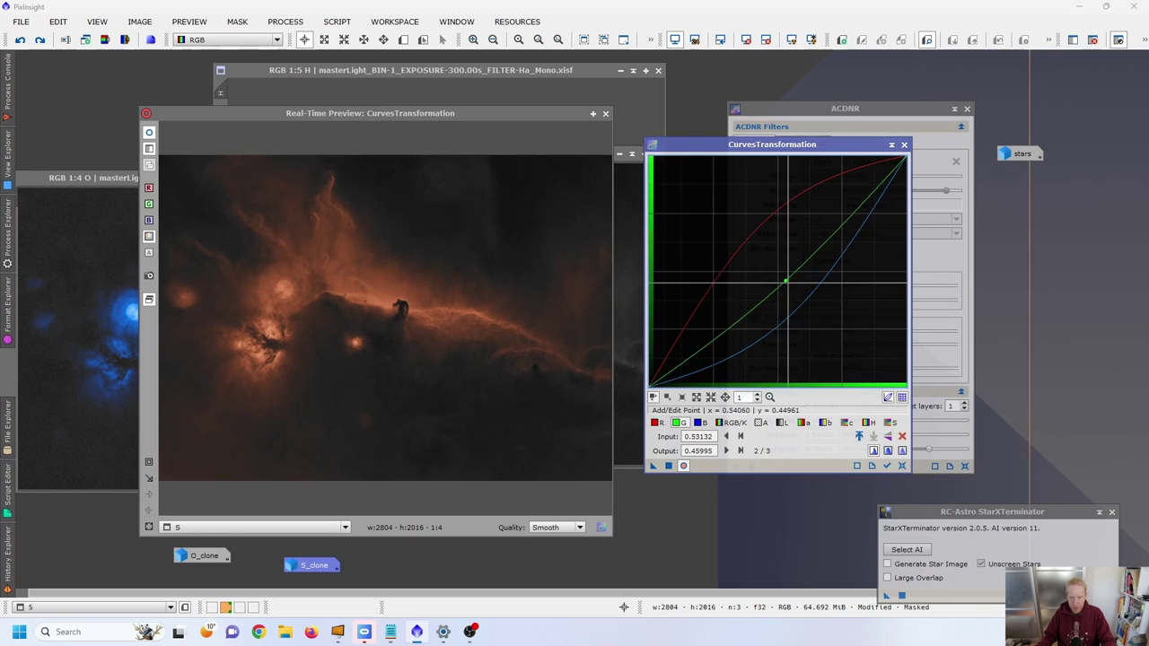
{"action": "left_click_drag", "start_coordinate": [788, 276], "coordinate": [793, 287]}
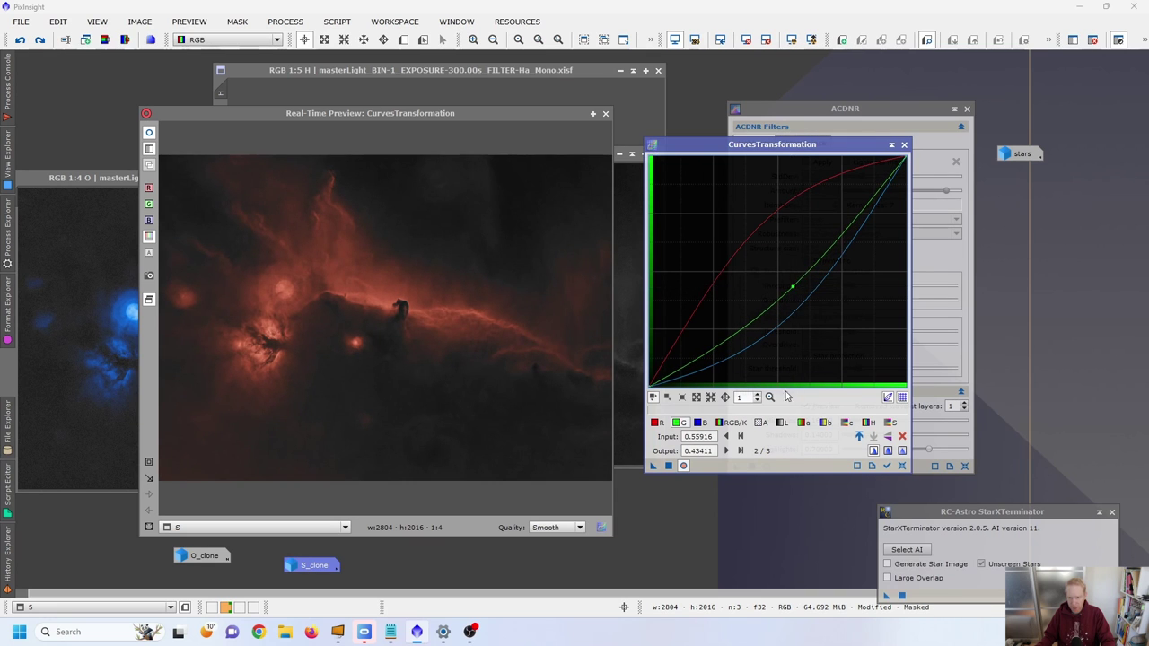
{"action": "left_click", "coordinate": [826, 422]}
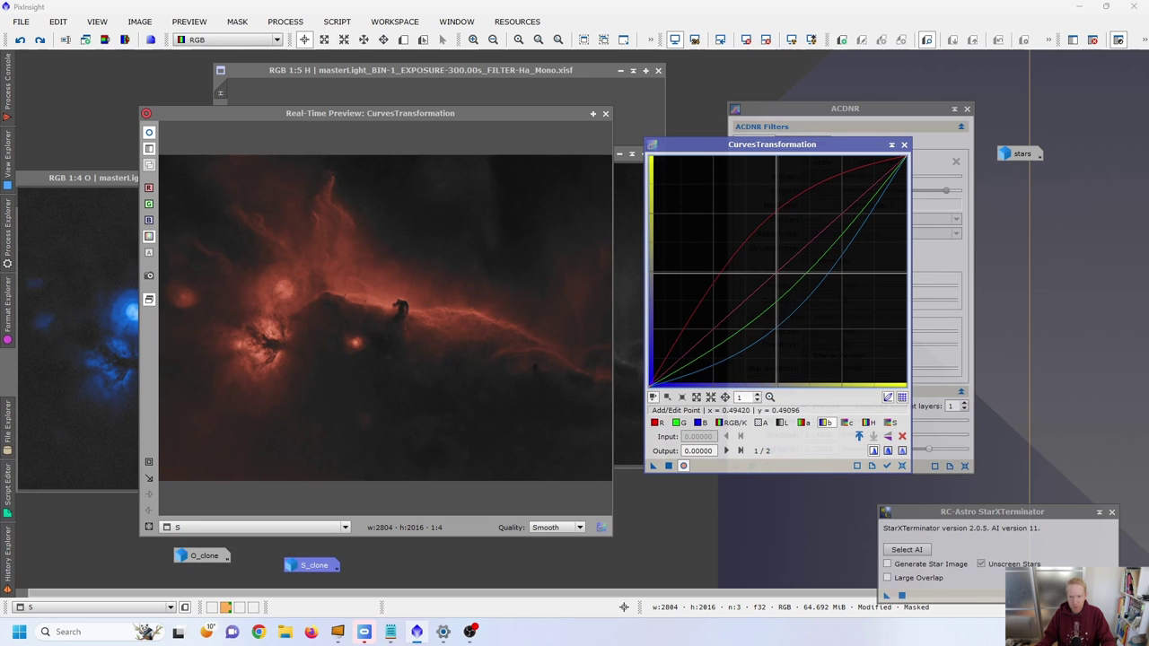
{"action": "left_click", "coordinate": [777, 272]}
{"action": "left_click_drag", "start_coordinate": [776, 272], "coordinate": [774, 263]}
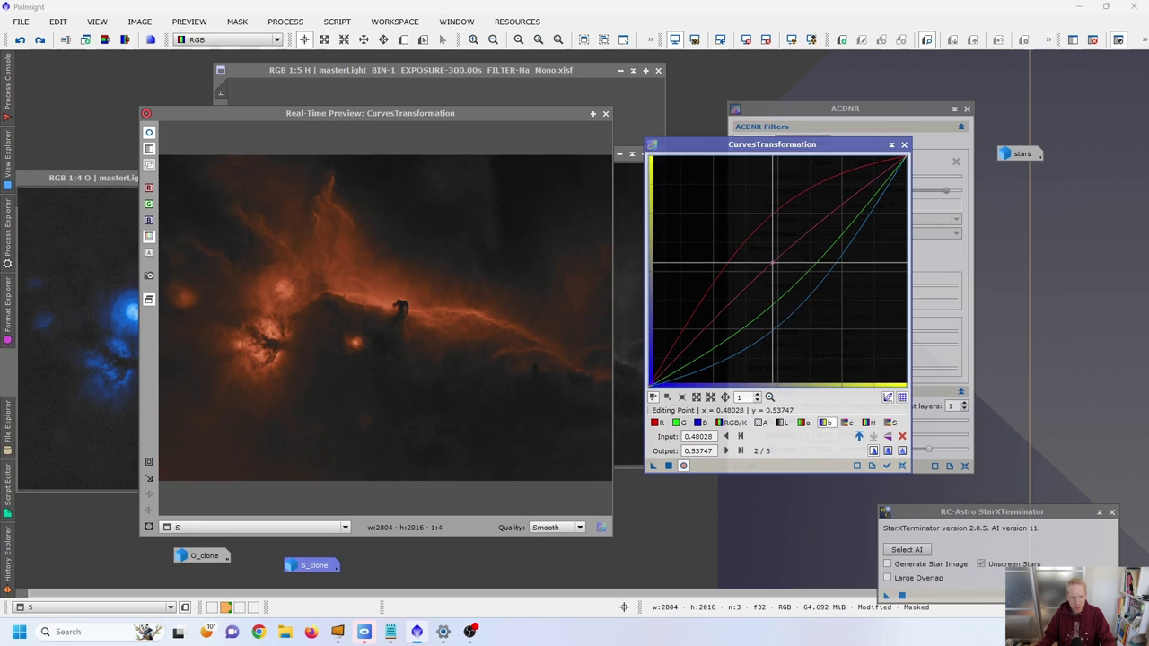
{"action": "left_click", "coordinate": [847, 422]}
Raise the saturation curve slightly and fine-tune the green, blue and lightness curves
{"action": "left_click_drag", "start_coordinate": [778, 269], "coordinate": [777, 266]}
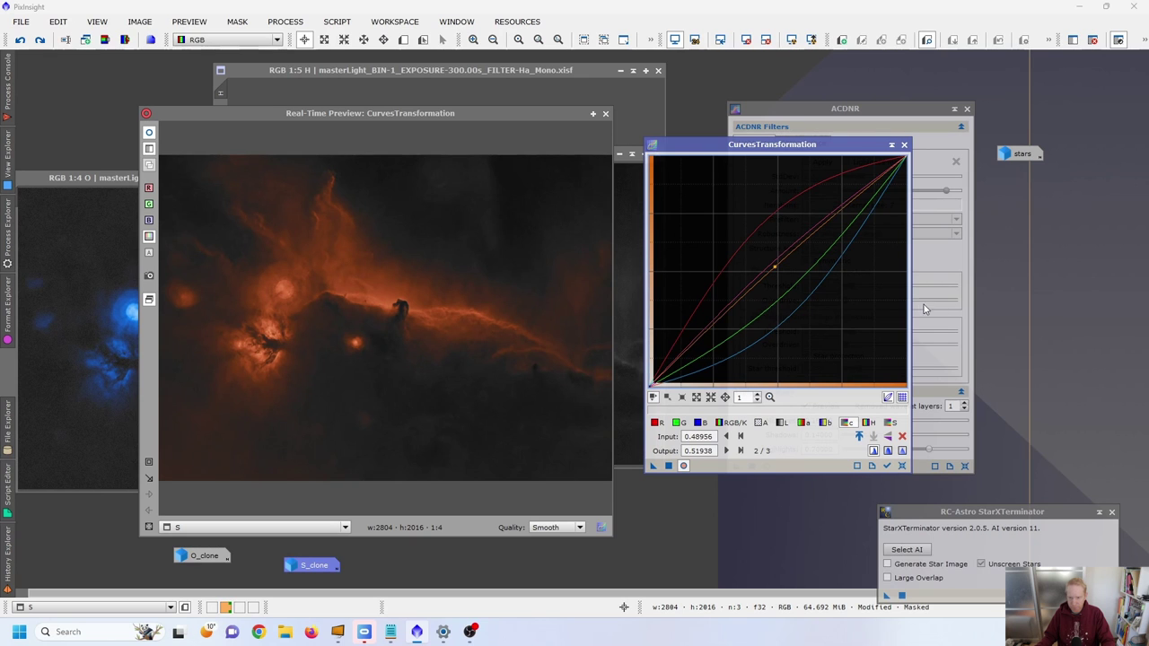
{"action": "left_click", "coordinate": [679, 423]}
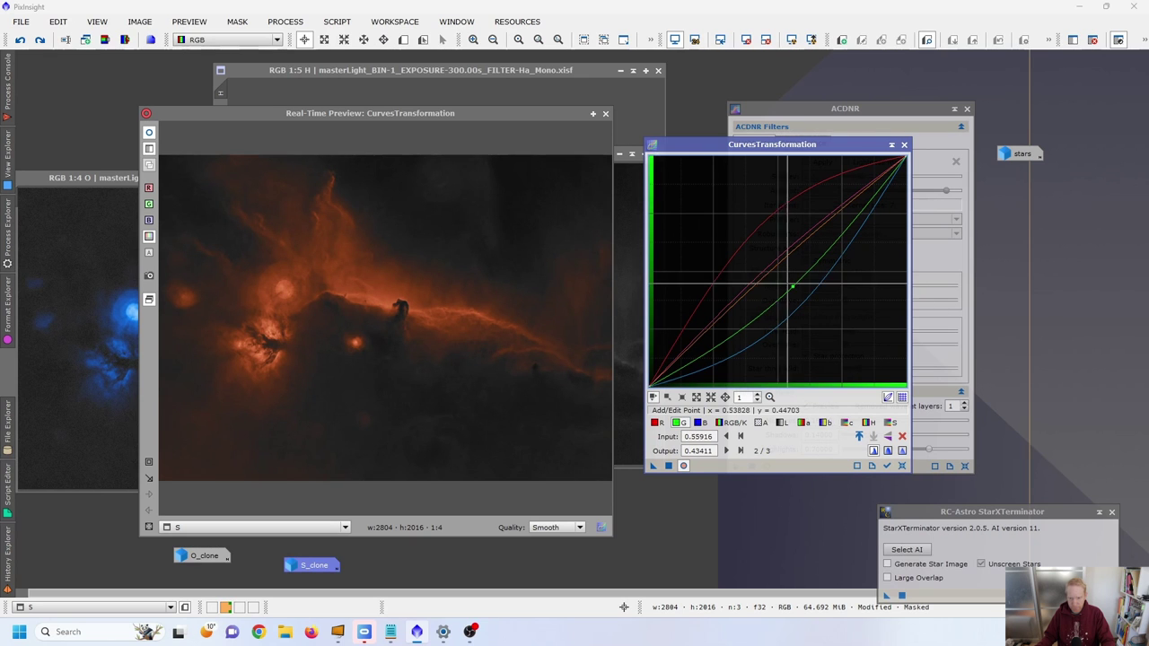
{"action": "left_click", "coordinate": [784, 275]}
{"action": "left_click_drag", "start_coordinate": [785, 276], "coordinate": [786, 280]}
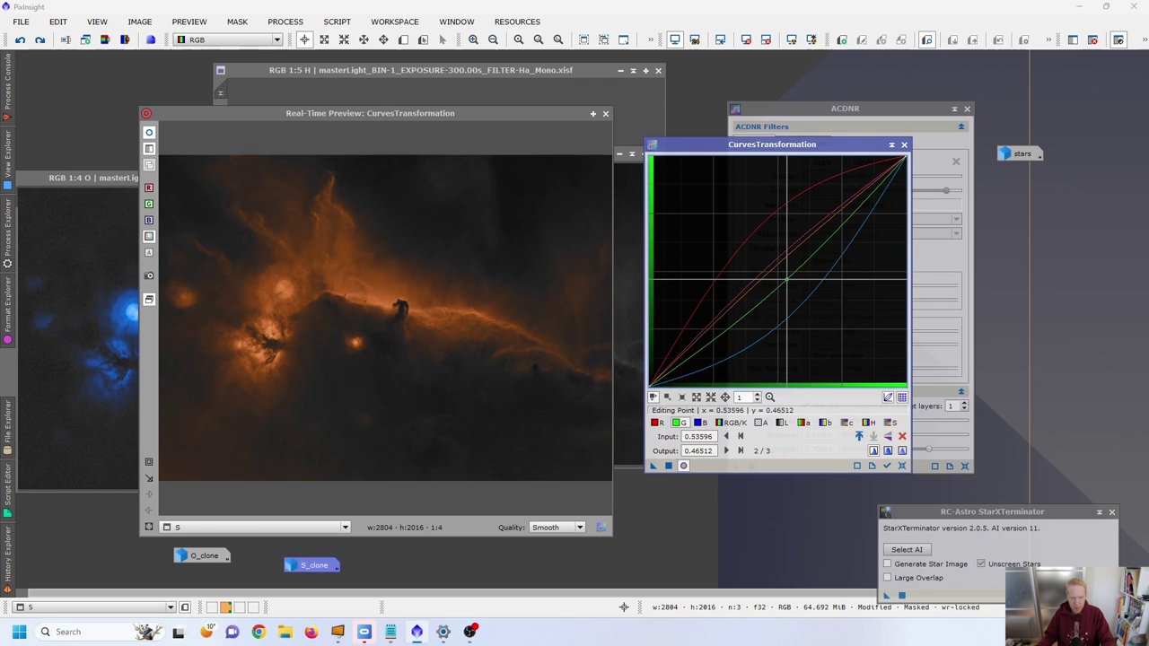
{"action": "left_click", "coordinate": [699, 422]}
{"action": "left_click_drag", "start_coordinate": [795, 319], "coordinate": [805, 295]}
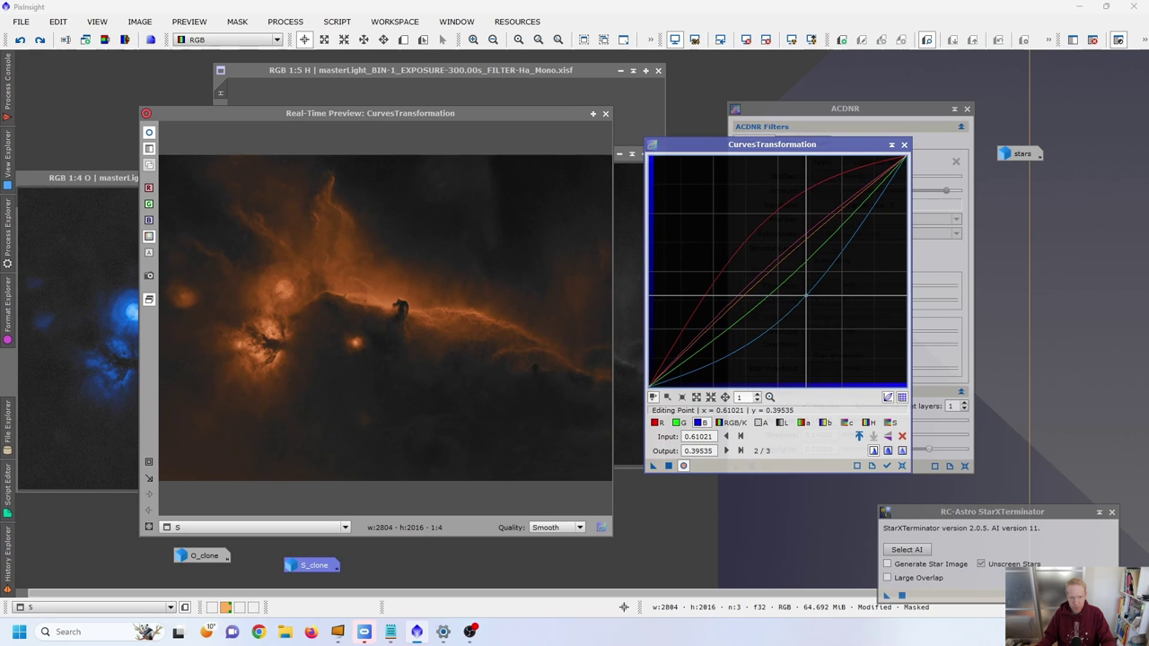
{"action": "left_click", "coordinate": [783, 423]}
{"action": "left_click", "coordinate": [770, 263]}
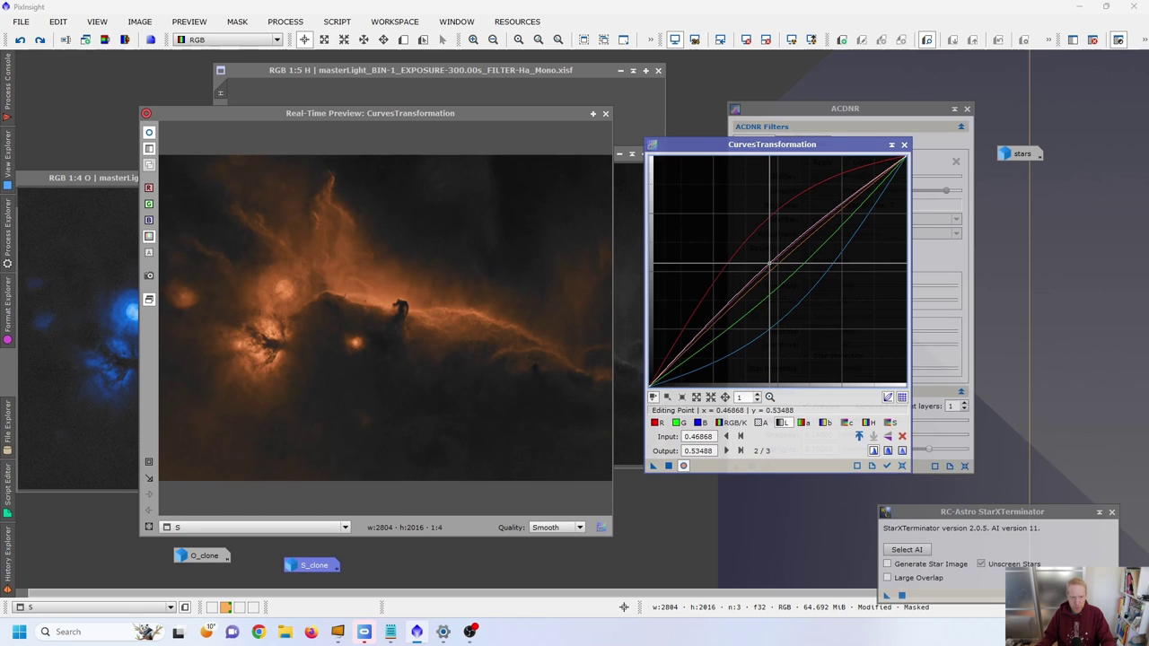
{"action": "left_click_drag", "start_coordinate": [769, 264], "coordinate": [783, 269]}
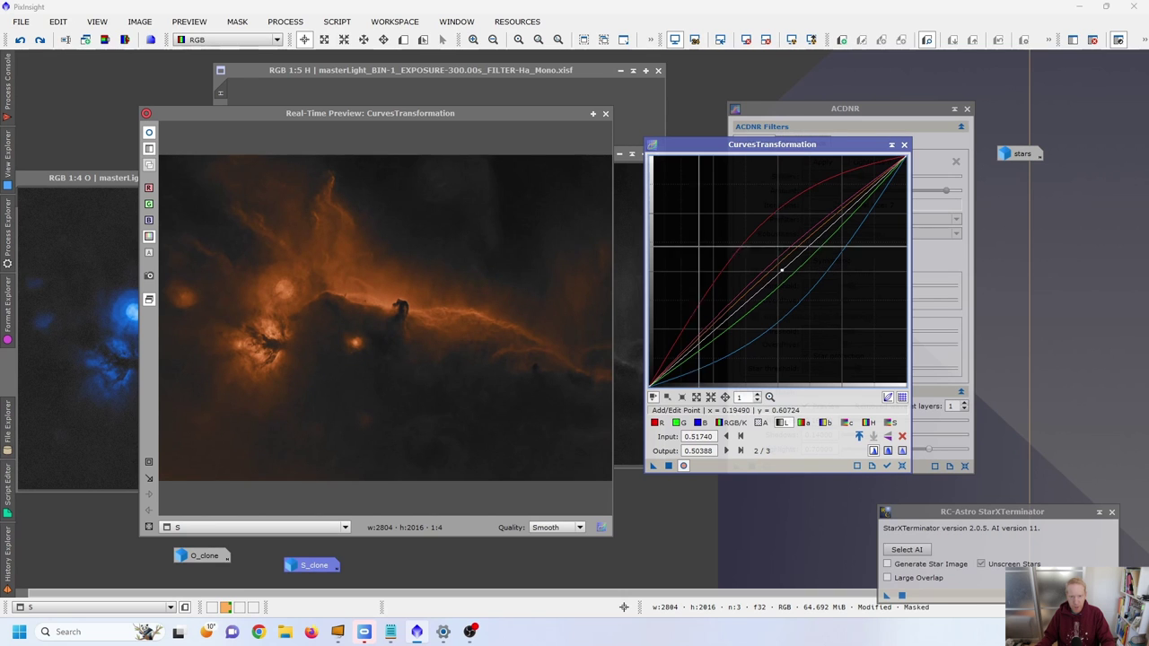
Apply the orange curves to the S image and reset the curves to straight lines
{"action": "left_click", "coordinate": [605, 114]}
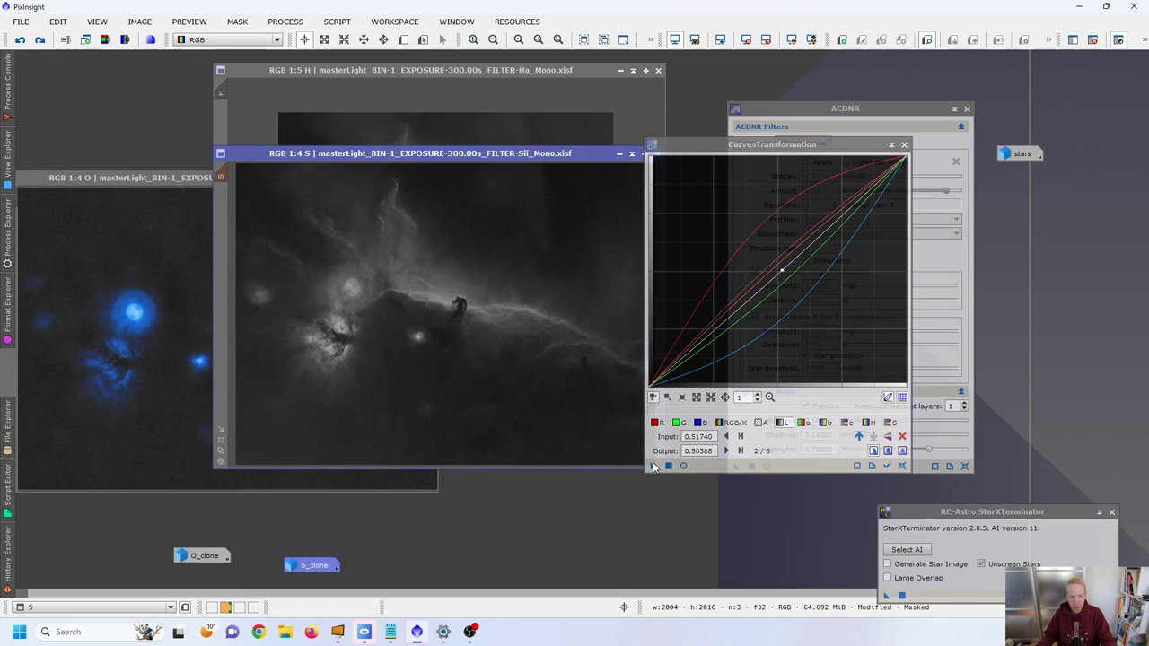
{"action": "left_click_drag", "start_coordinate": [652, 465], "coordinate": [433, 293]}
{"action": "left_click", "coordinate": [902, 465]}
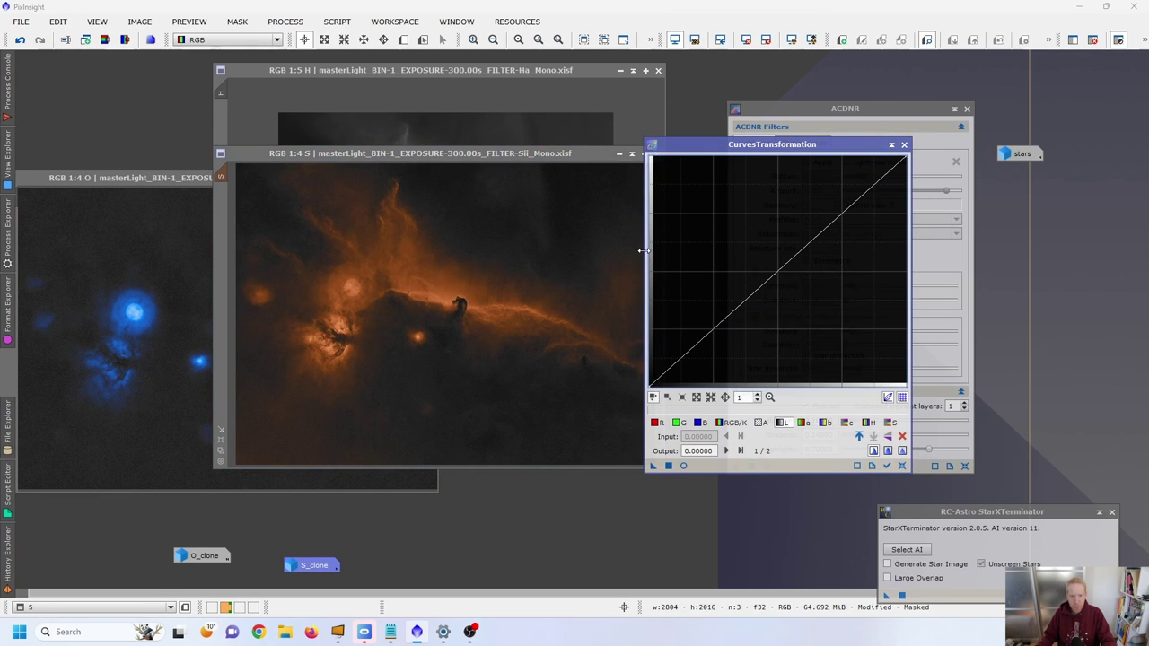
Bring the Ha image and the ACDNR denoise settings to the front
{"action": "left_click_drag", "start_coordinate": [490, 157], "coordinate": [517, 260]}
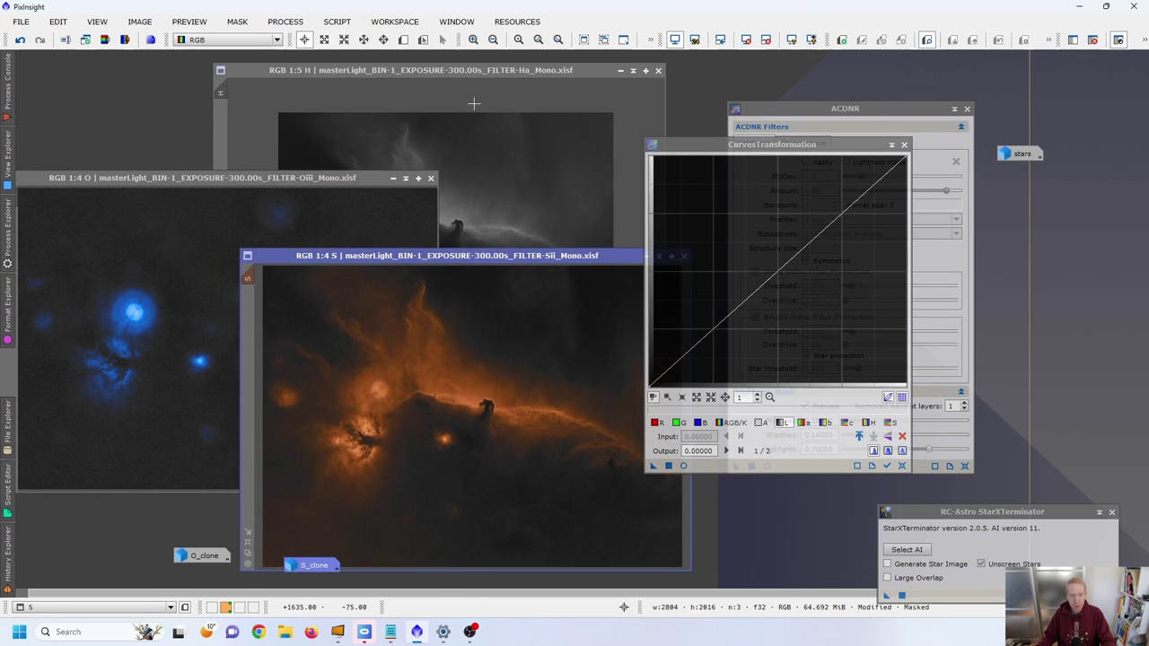
{"action": "left_click", "coordinate": [415, 70]}
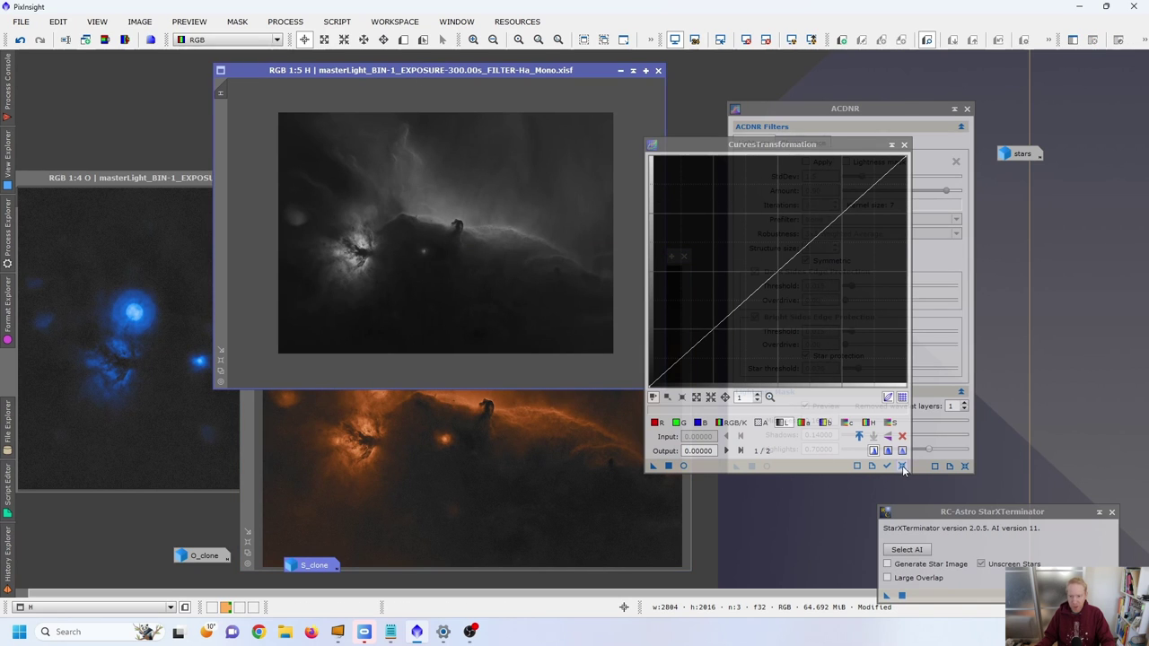
{"action": "left_click", "coordinate": [809, 380]}
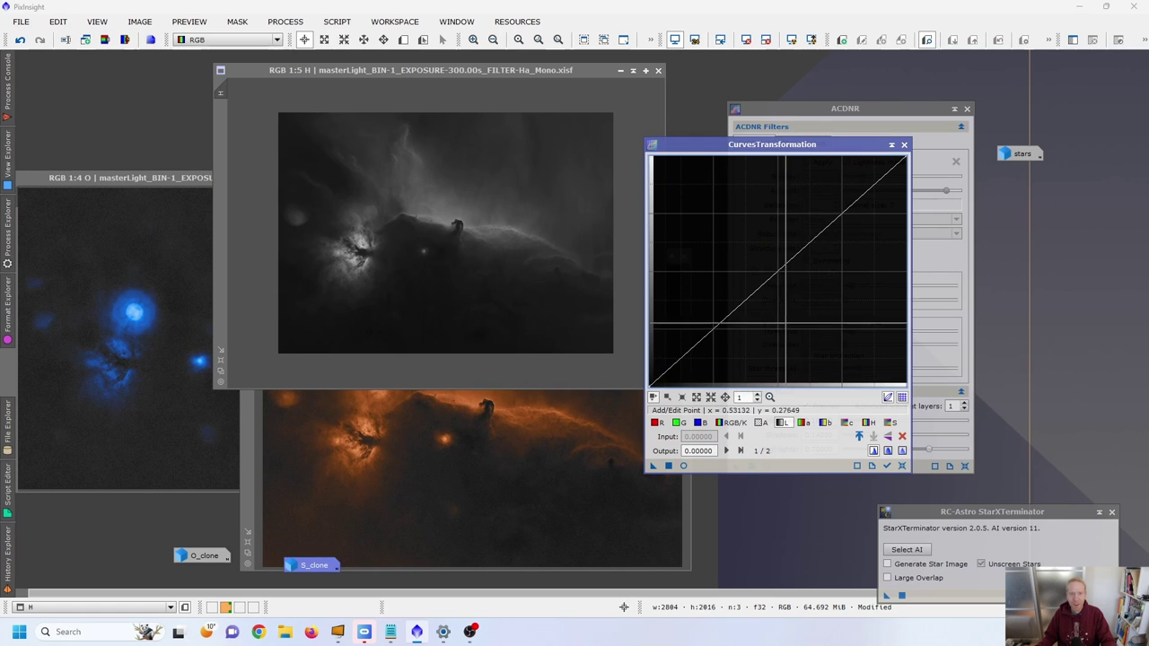
{"action": "left_click", "coordinate": [883, 113]}
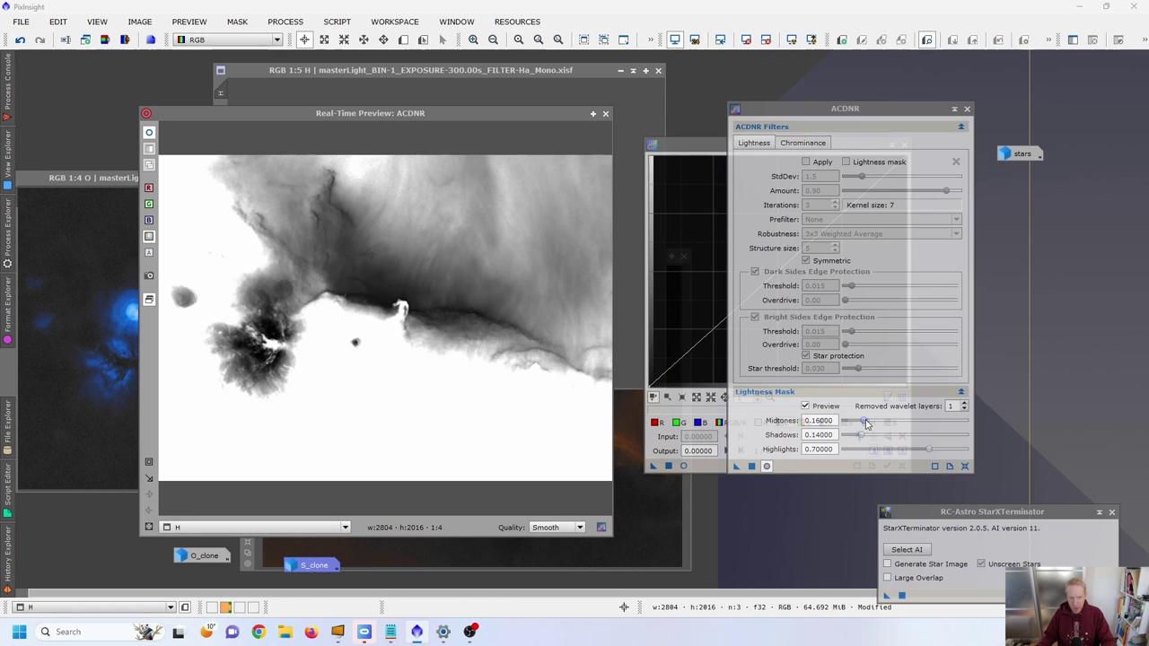
Set the lightness mask to midtones 0.14, shadows 0.04, highlights 0.66, then clone H as H_clone
{"action": "mouse_move", "coordinate": [866, 424]}
{"action": "left_mouse_down"}
{"action": "mouse_move", "coordinate": [888, 423]}
{"action": "mouse_move", "coordinate": [853, 440]}
{"action": "left_mouse_up"}
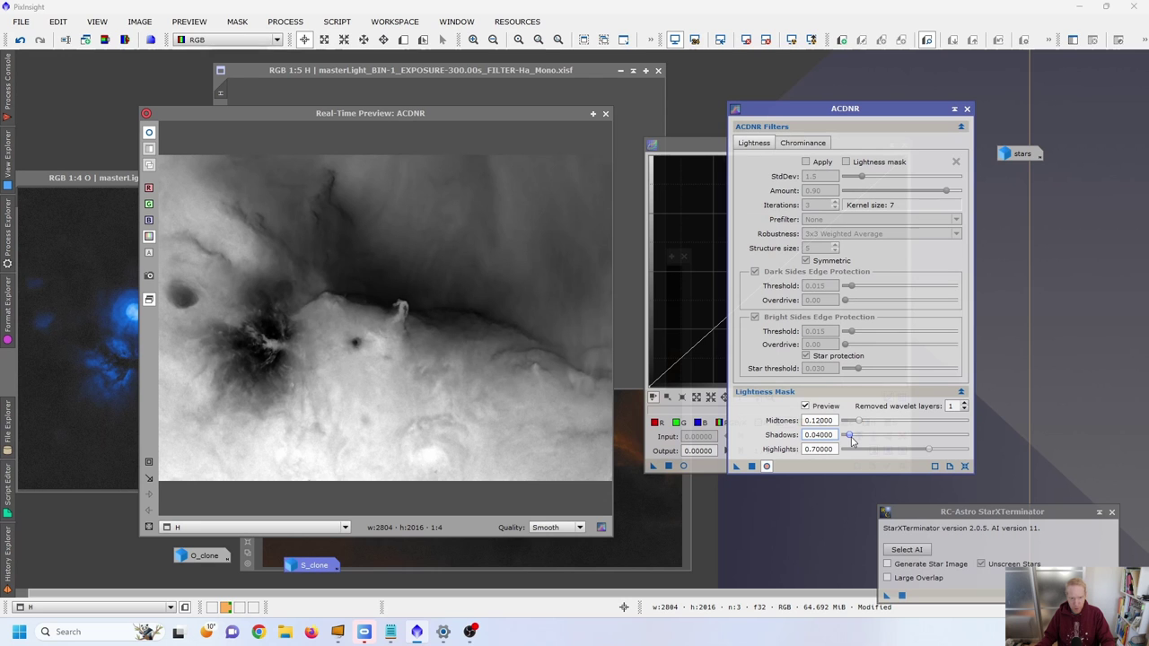
{"action": "left_click_drag", "start_coordinate": [930, 453], "coordinate": [924, 454]}
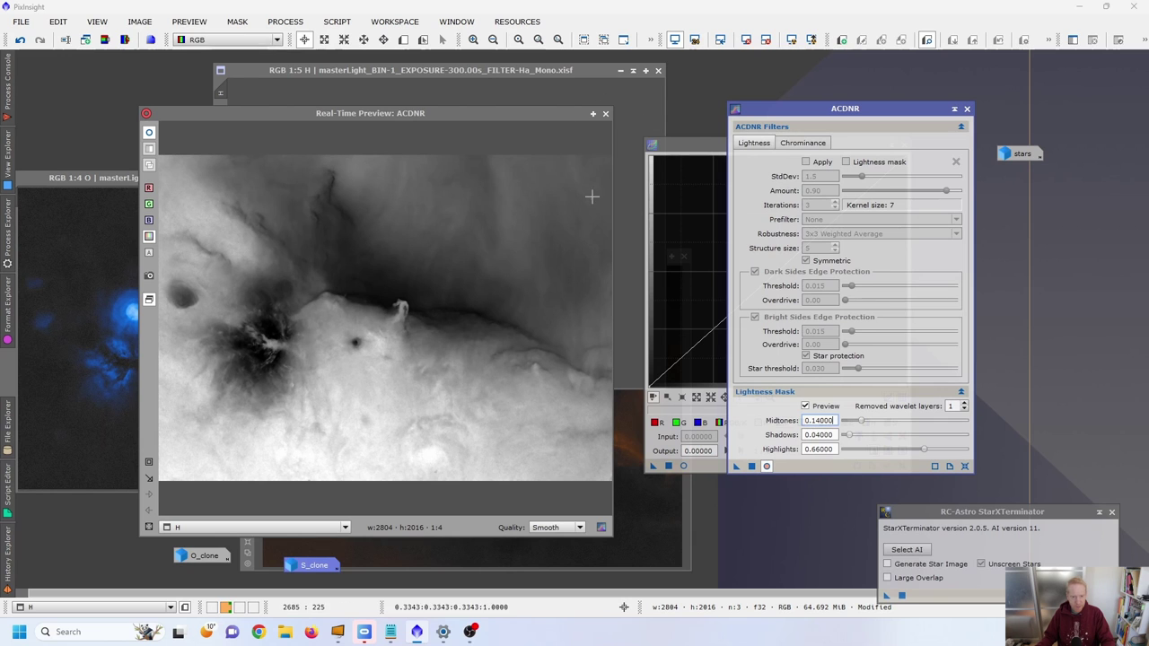
{"action": "left_click", "coordinate": [605, 115]}
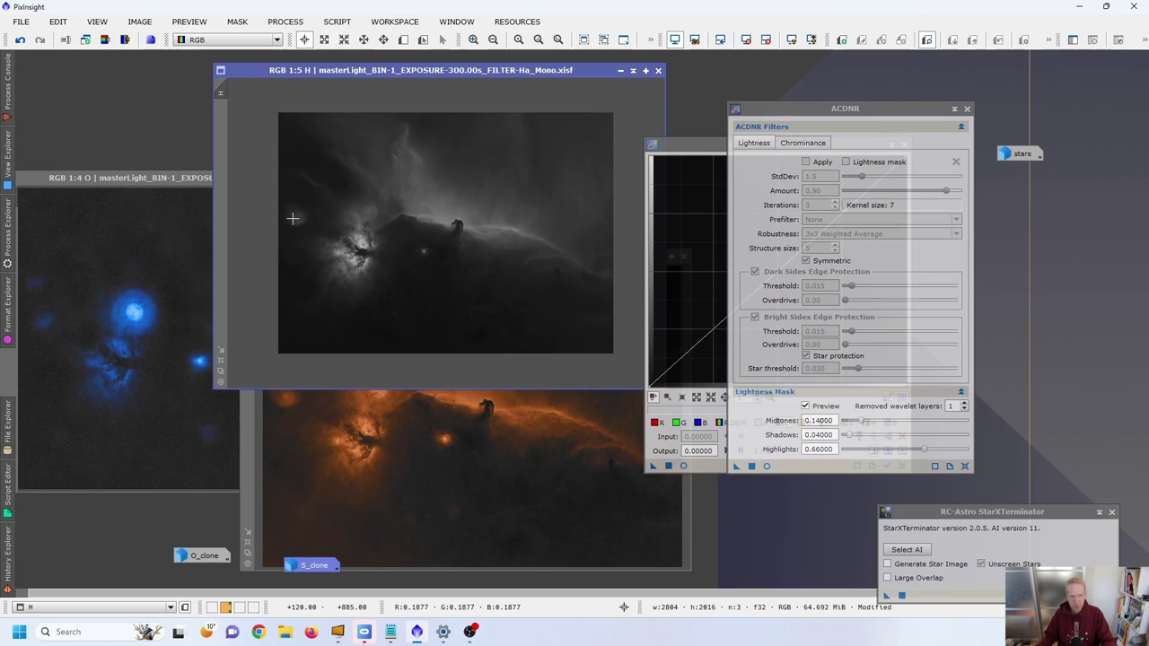
{"action": "left_click_drag", "start_coordinate": [224, 95], "coordinate": [97, 93]}
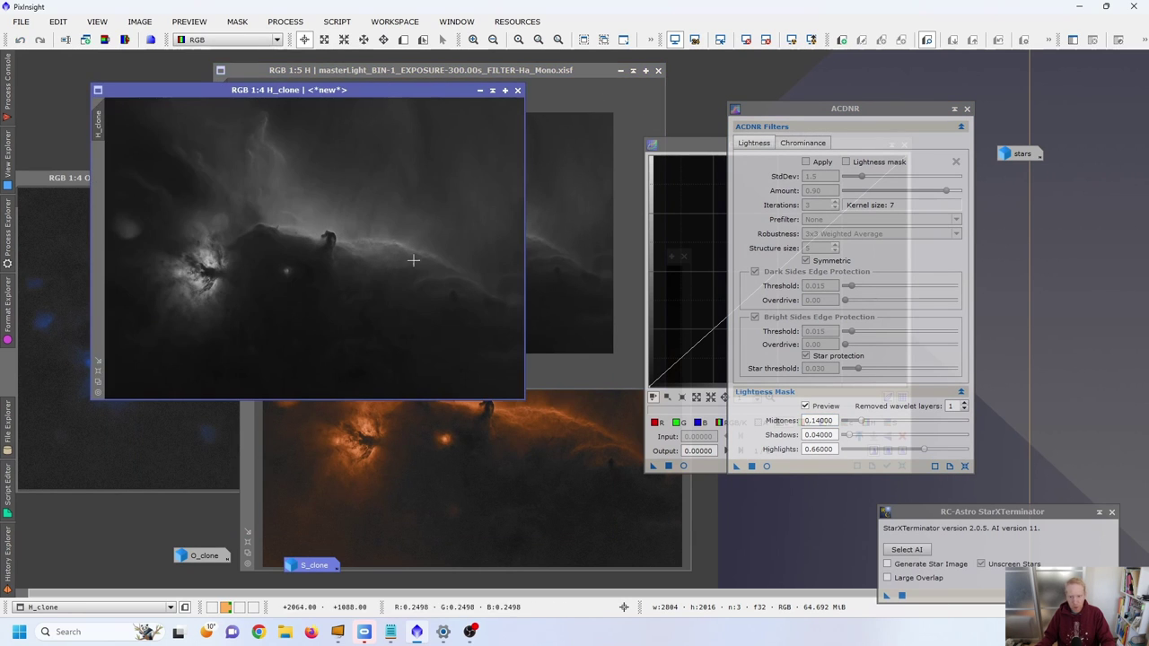
Render the ACDNR lightness mask into H_clone
{"action": "left_click_drag", "start_coordinate": [735, 465], "coordinate": [188, 189]}
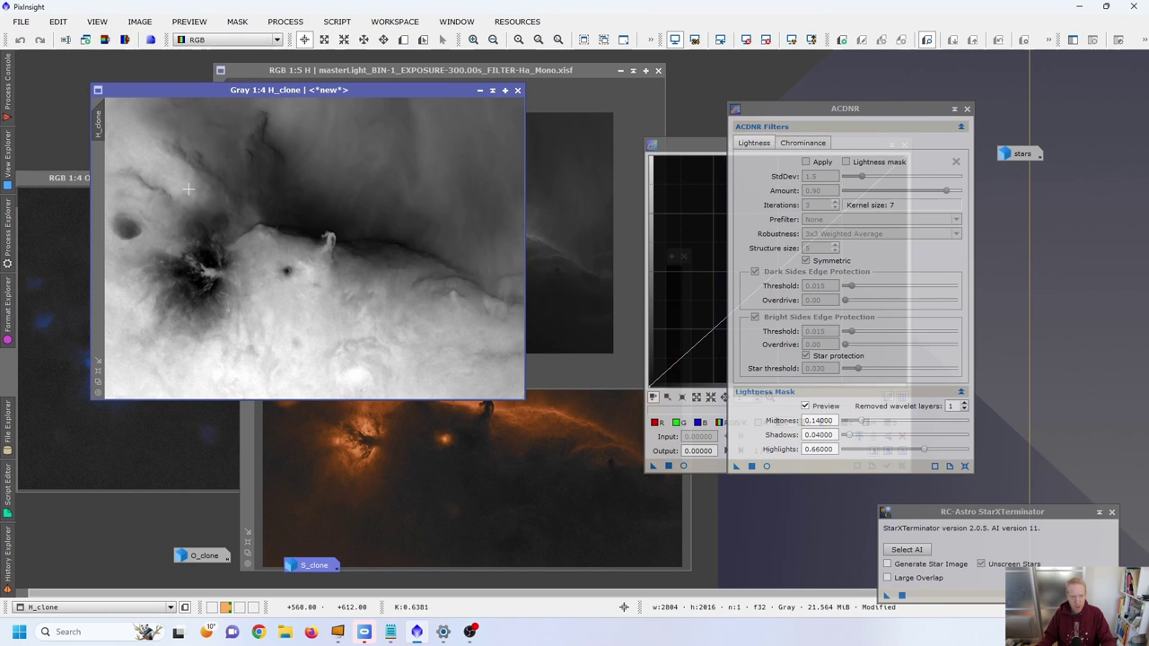
{"action": "left_click", "coordinate": [954, 109]}
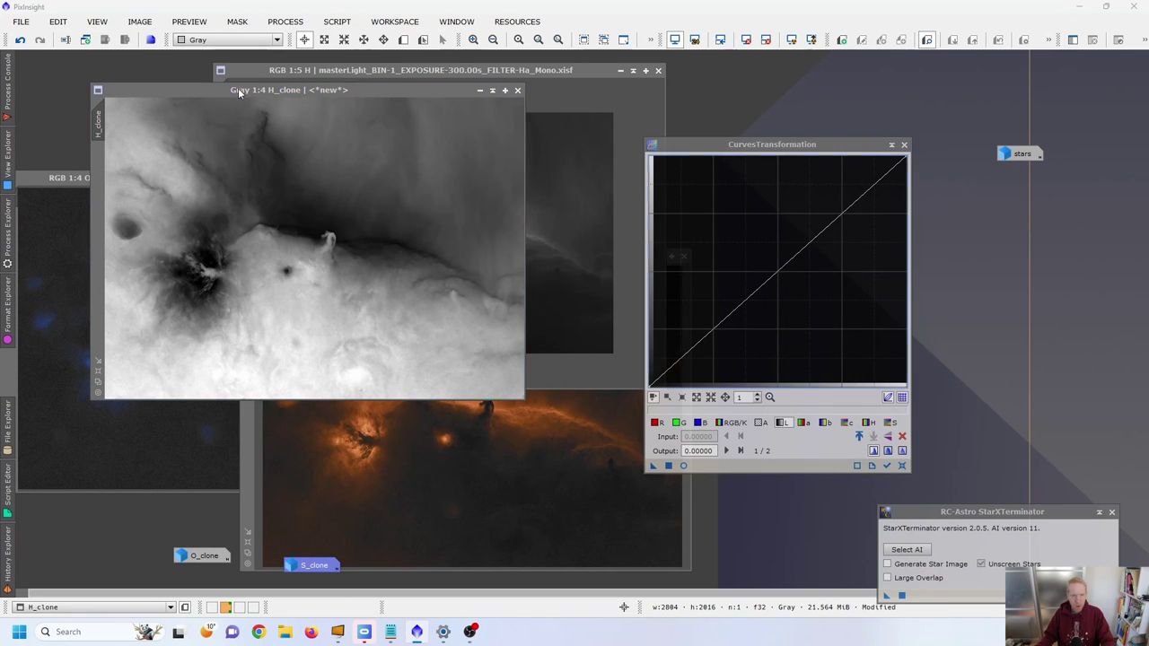
{"action": "left_click_drag", "start_coordinate": [233, 90], "coordinate": [635, 167]}
Apply H_clone to the Ha image as an inverted mask with its overlay hidden
{"action": "left_click_drag", "start_coordinate": [217, 148], "coordinate": [219, 150]}
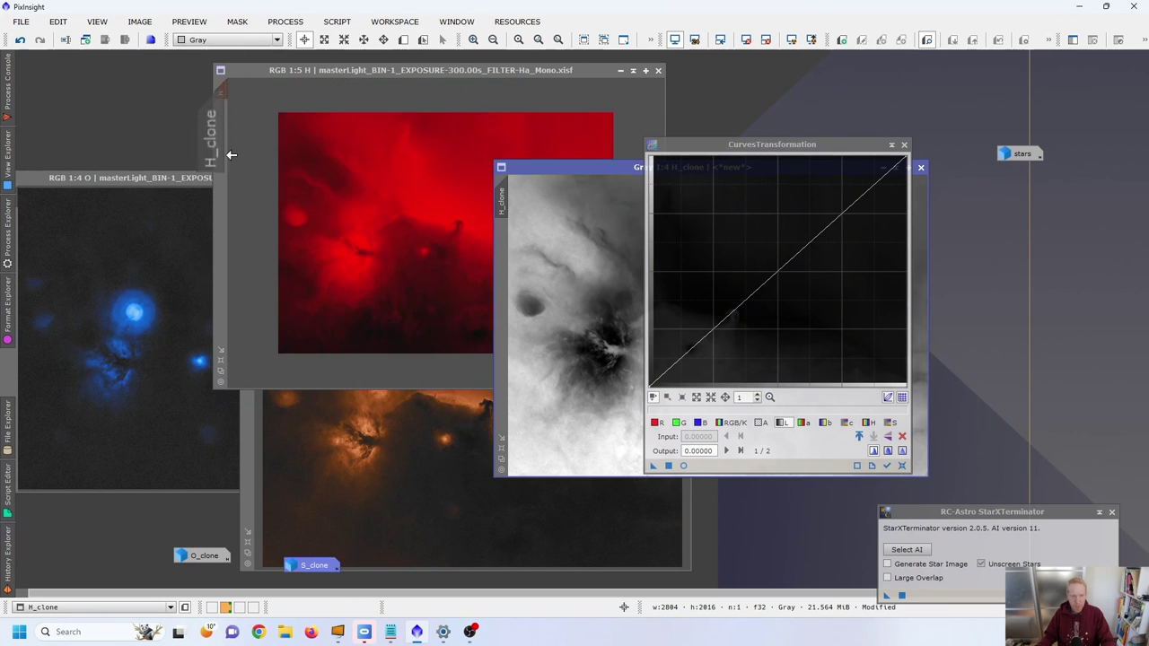
{"action": "left_click", "coordinate": [237, 21]}
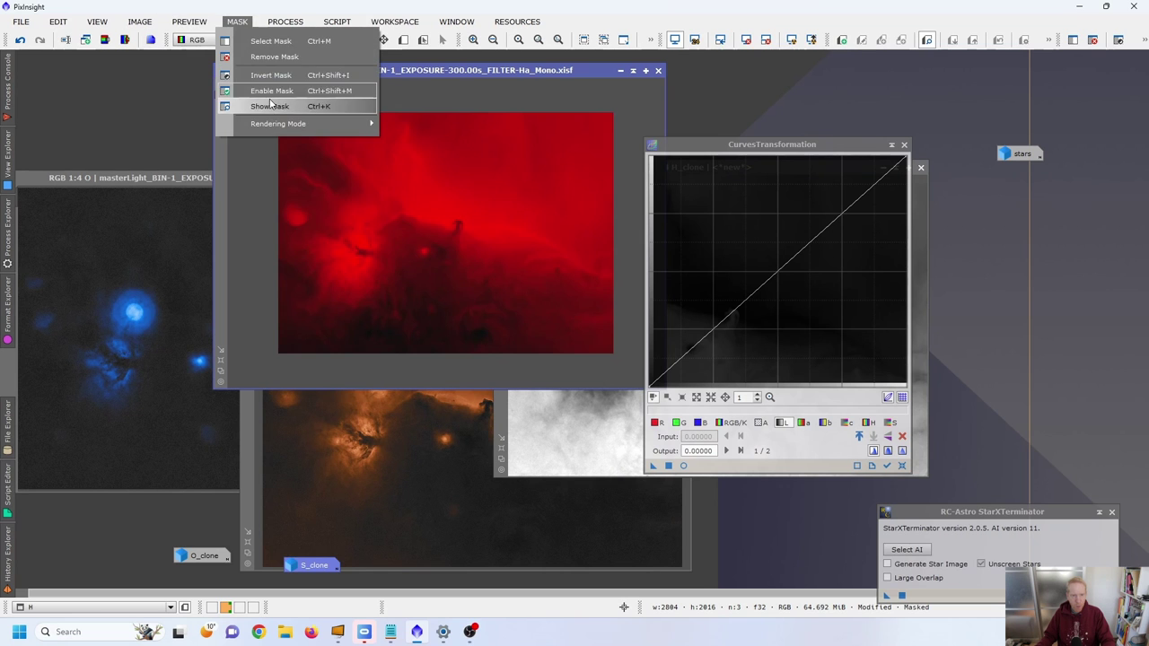
{"action": "left_click", "coordinate": [265, 76]}
{"action": "left_click", "coordinate": [237, 22]}
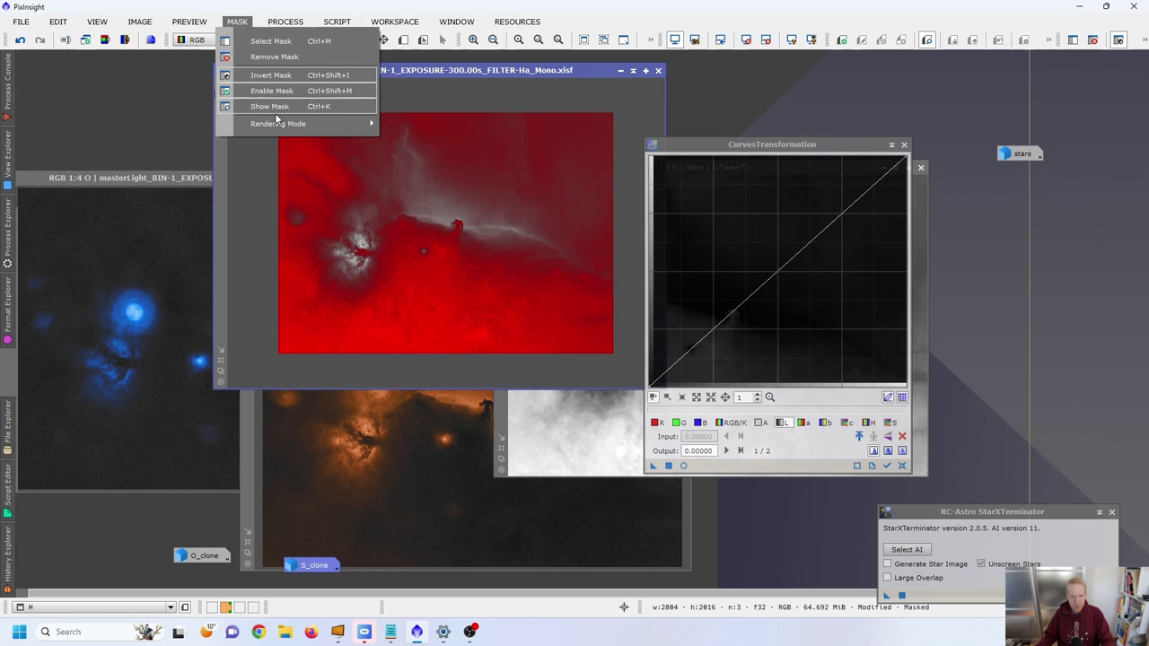
{"action": "left_click", "coordinate": [270, 99]}
Minimize H_clone to an icon low in the workspace
{"action": "left_click_drag", "start_coordinate": [772, 144], "coordinate": [929, 189]}
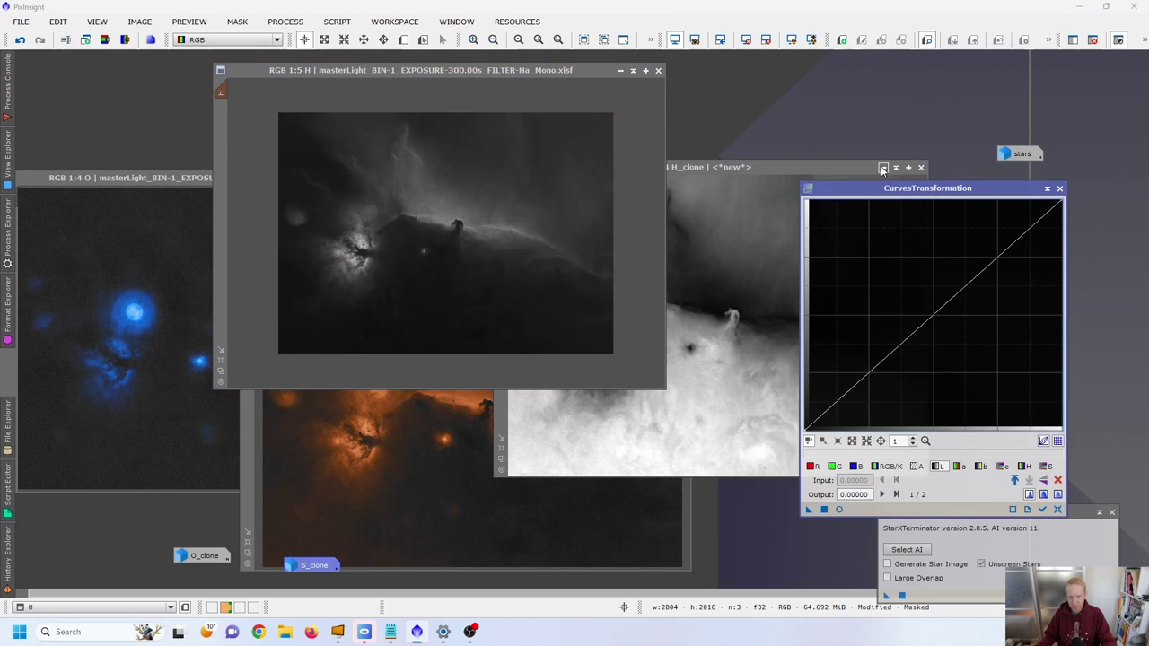
{"action": "left_click", "coordinate": [883, 167]}
{"action": "left_click_drag", "start_coordinate": [747, 333], "coordinate": [764, 477]}
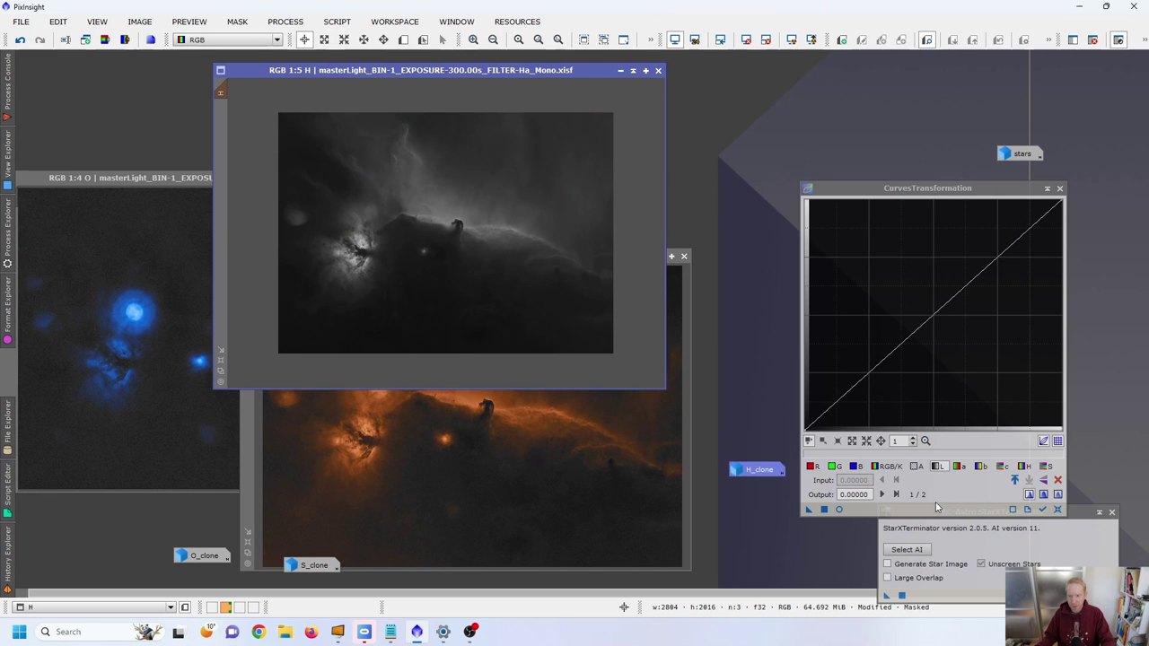
With live preview, raise the red curve, pull blue down and shape green on the Ha image
{"action": "left_click_drag", "start_coordinate": [927, 188], "coordinate": [772, 72]}
{"action": "left_click", "coordinate": [683, 393]}
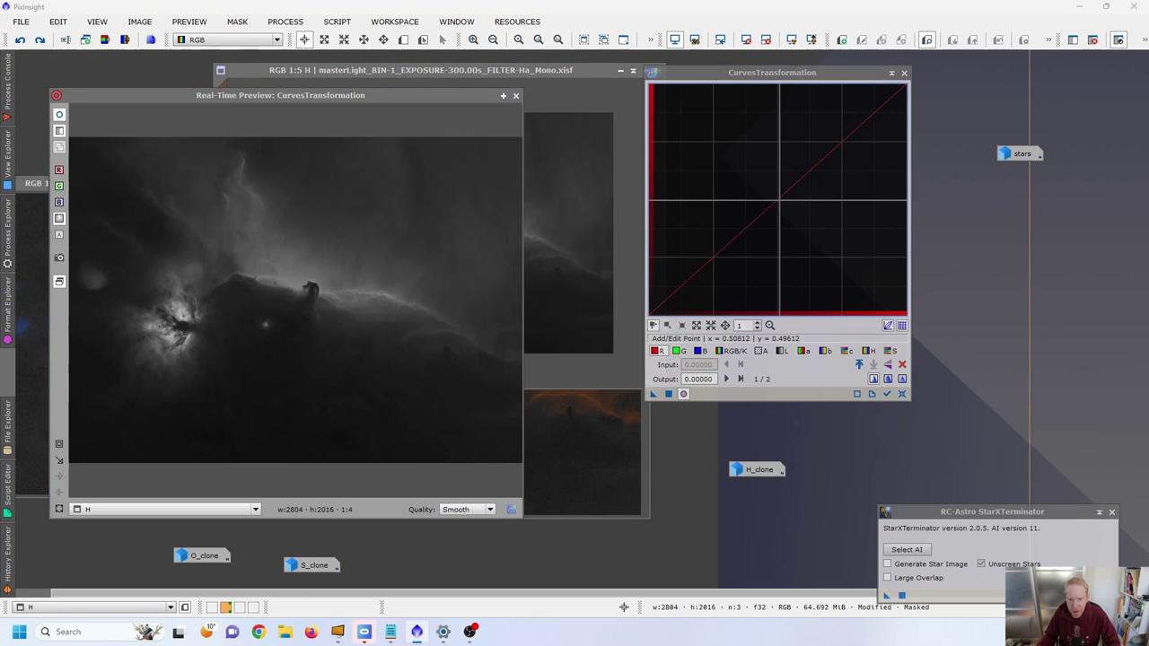
{"action": "left_click_drag", "start_coordinate": [755, 220], "coordinate": [754, 170]}
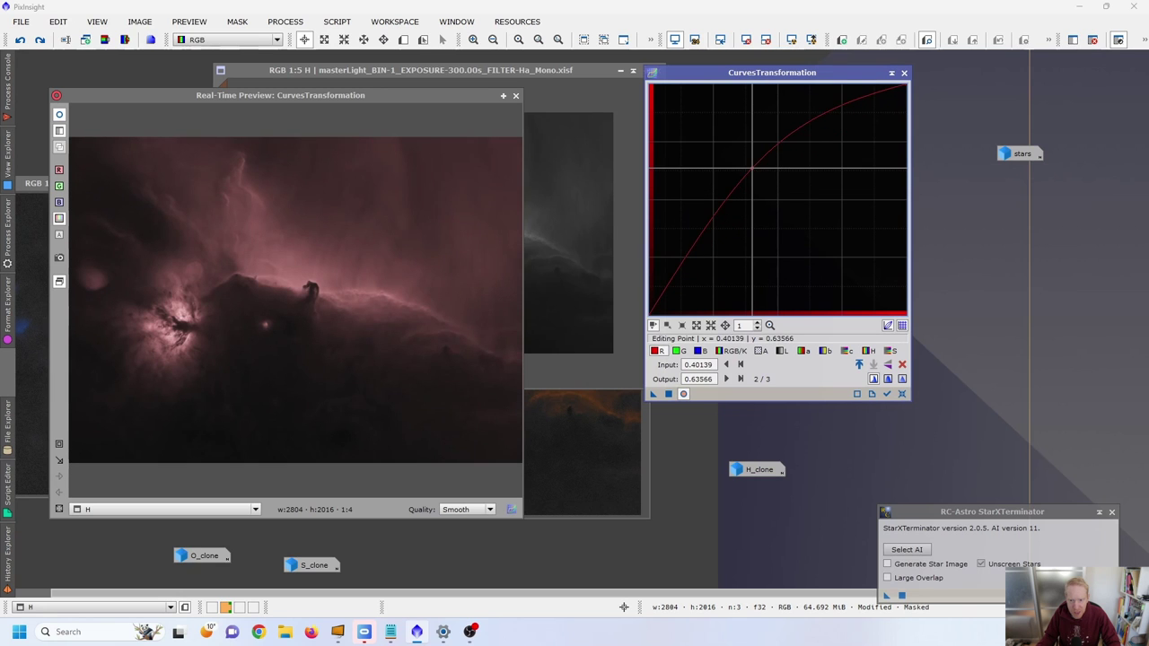
{"action": "left_click", "coordinate": [676, 351]}
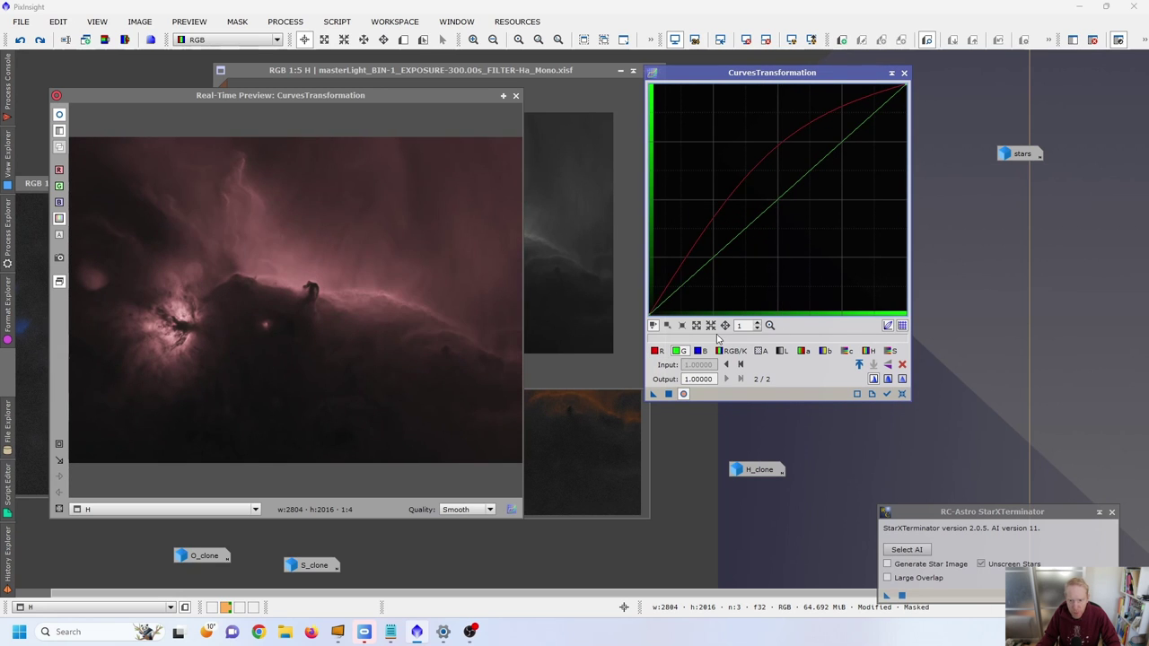
{"action": "left_click", "coordinate": [701, 351]}
{"action": "left_click_drag", "start_coordinate": [824, 158], "coordinate": [829, 234]}
{"action": "left_click", "coordinate": [678, 351]}
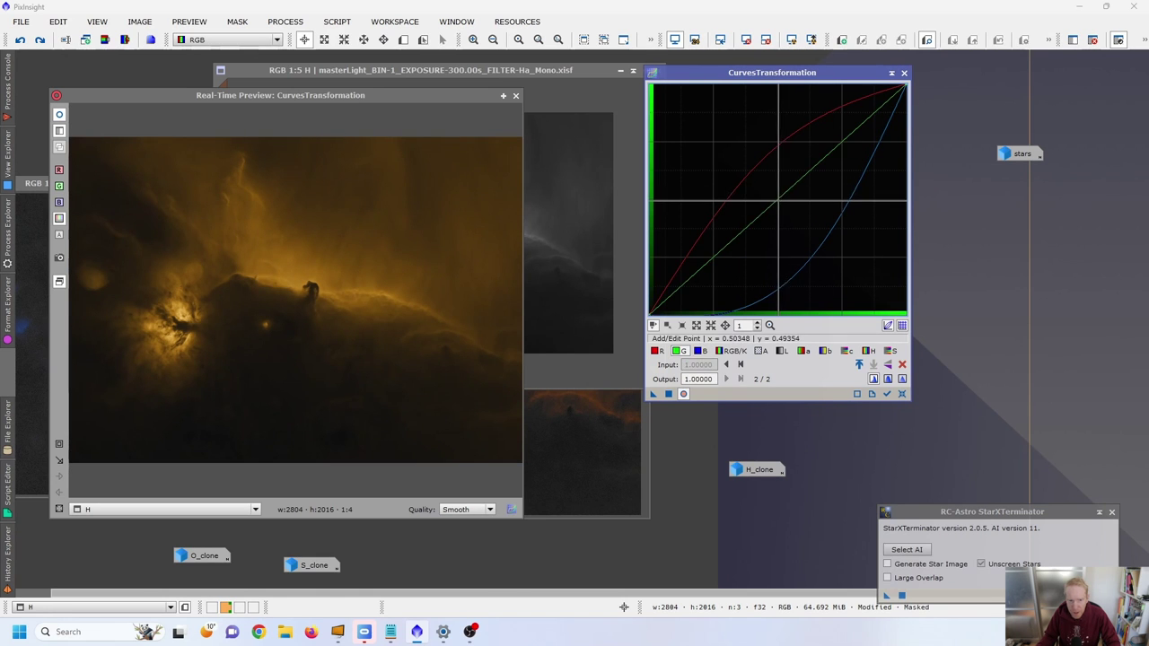
{"action": "mouse_move", "coordinate": [778, 201]}
{"action": "left_mouse_down"}
{"action": "mouse_move", "coordinate": [779, 217]}
{"action": "mouse_move", "coordinate": [788, 148]}
{"action": "mouse_move", "coordinate": [792, 208]}
{"action": "mouse_move", "coordinate": [756, 162]}
{"action": "mouse_move", "coordinate": [788, 205]}
{"action": "mouse_move", "coordinate": [769, 176]}
{"action": "mouse_move", "coordinate": [773, 188]}
{"action": "left_mouse_up"}
Adjust the b curve, cut blue further, and apply the orange curves to H
{"action": "left_click", "coordinate": [824, 351]}
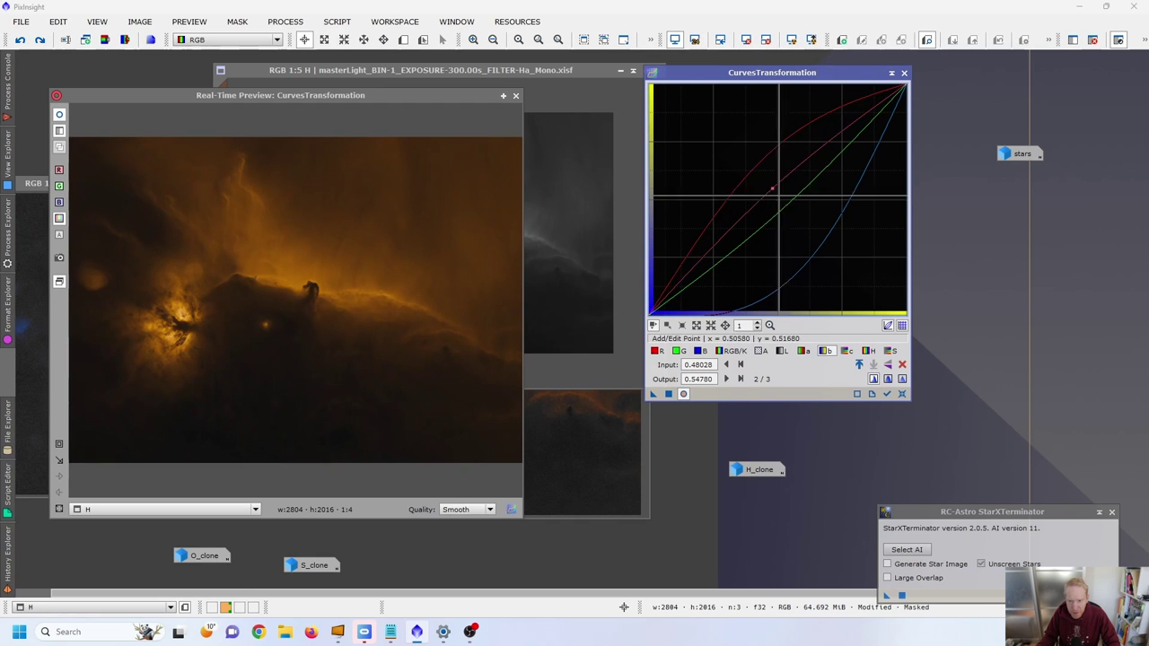
{"action": "left_click", "coordinate": [697, 350]}
{"action": "left_click", "coordinate": [828, 234]}
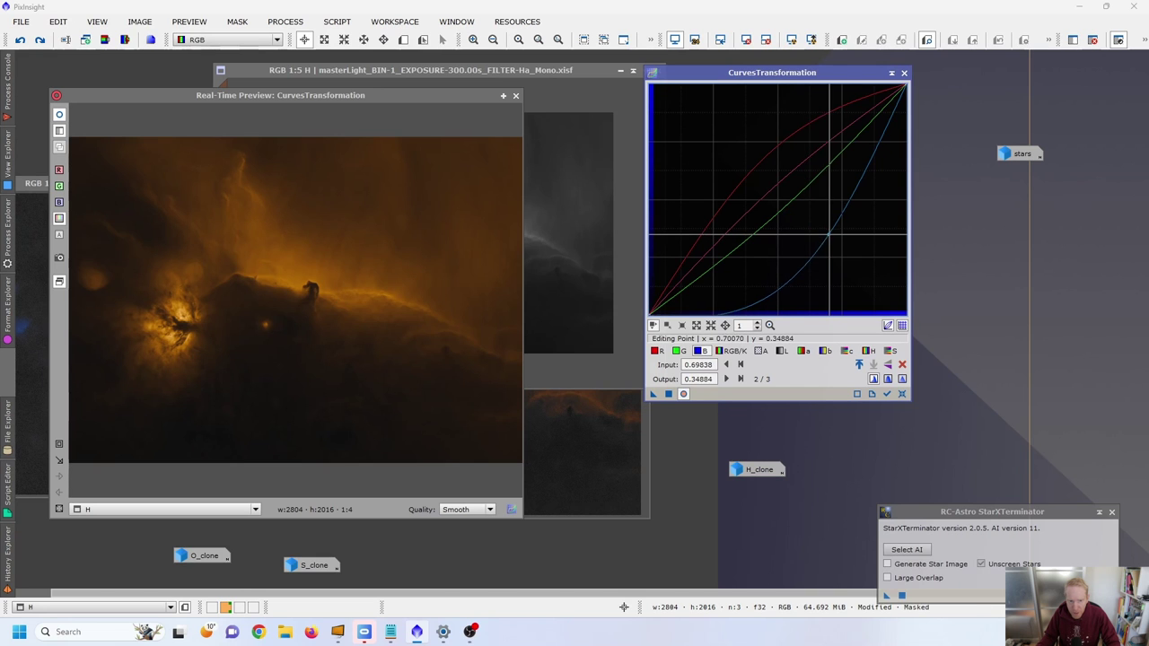
{"action": "left_click_drag", "start_coordinate": [828, 234], "coordinate": [807, 233]}
{"action": "left_click", "coordinate": [515, 95]}
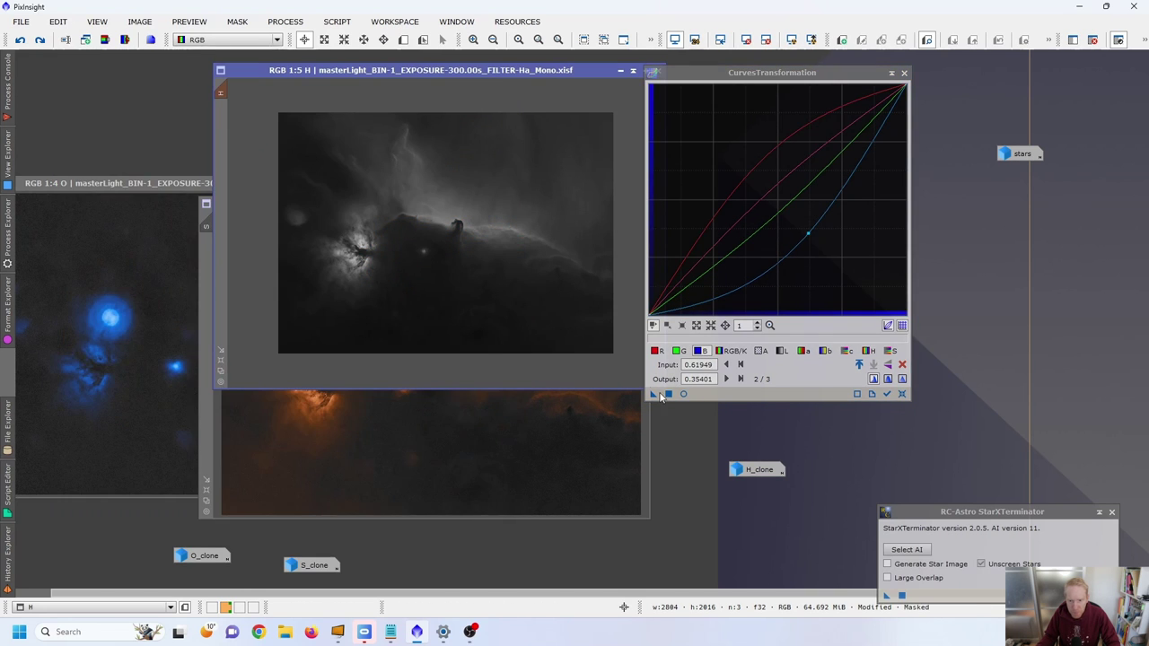
{"action": "left_click_drag", "start_coordinate": [653, 394], "coordinate": [464, 197]}
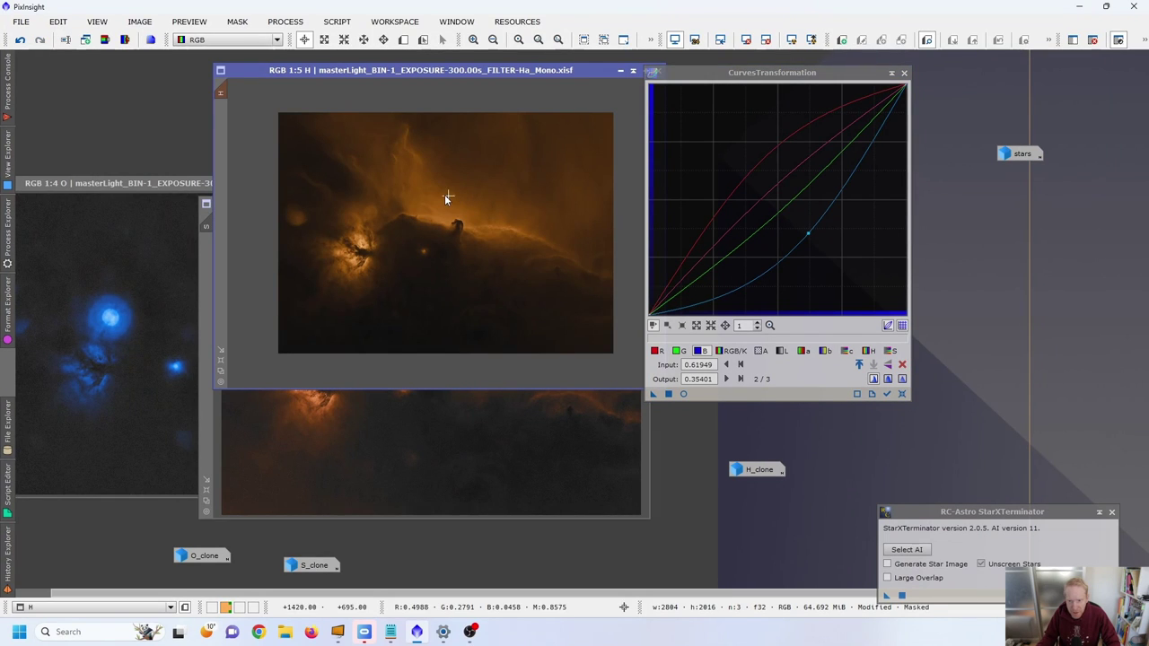
Reset the curves, boost red, and lift green's upper curve while darkening its shadows
{"action": "left_click", "coordinate": [902, 396]}
{"action": "left_click", "coordinate": [655, 350]}
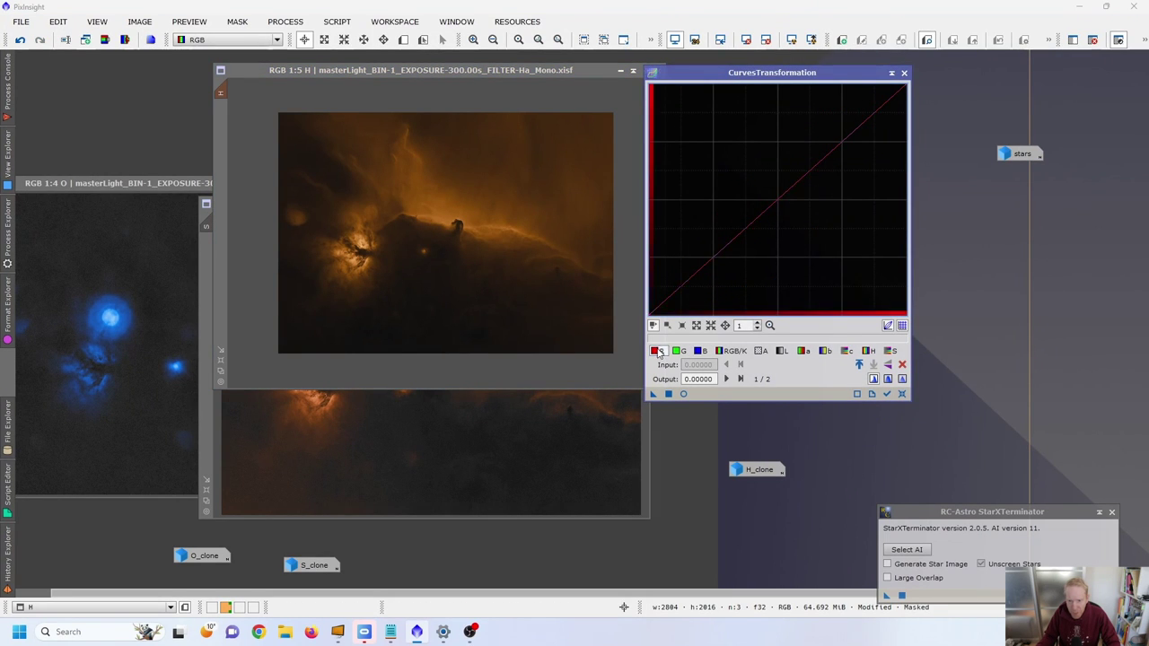
{"action": "left_click_drag", "start_coordinate": [768, 208], "coordinate": [765, 184]}
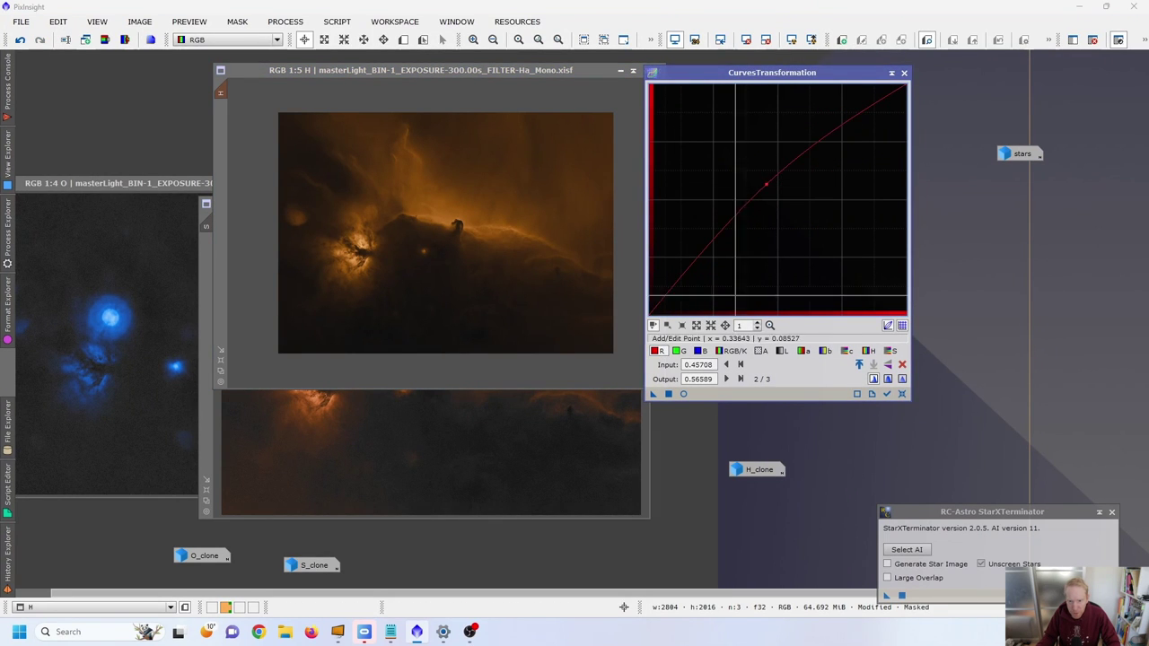
{"action": "left_click", "coordinate": [683, 393]}
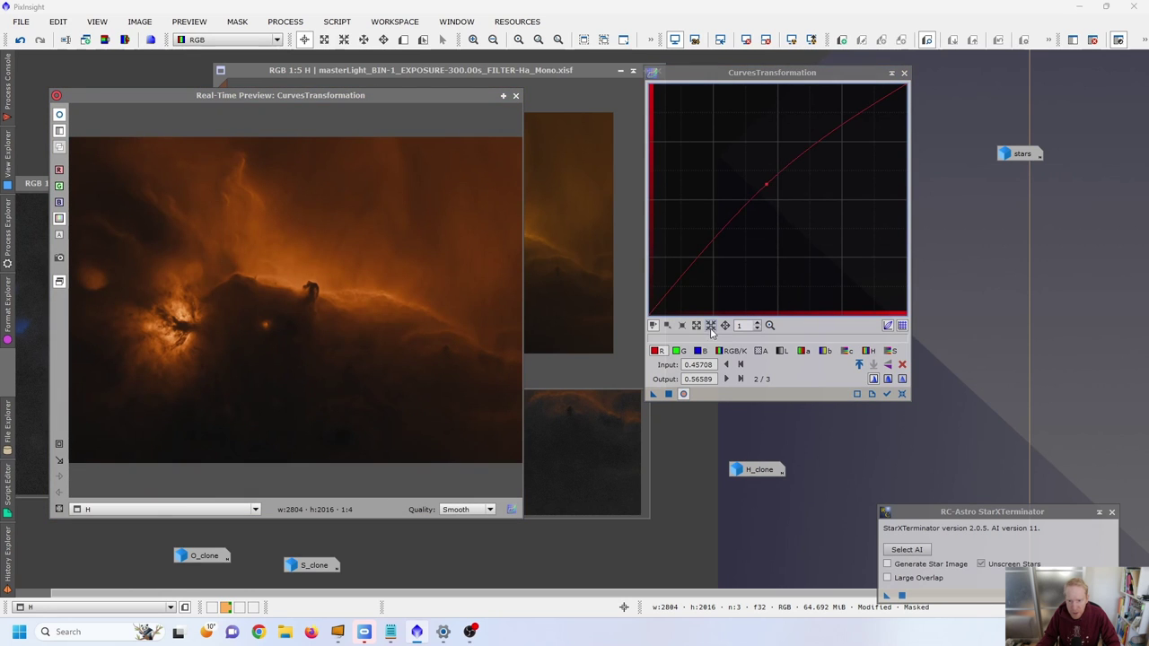
{"action": "left_click", "coordinate": [679, 351]}
{"action": "left_click_drag", "start_coordinate": [834, 148], "coordinate": [832, 127]}
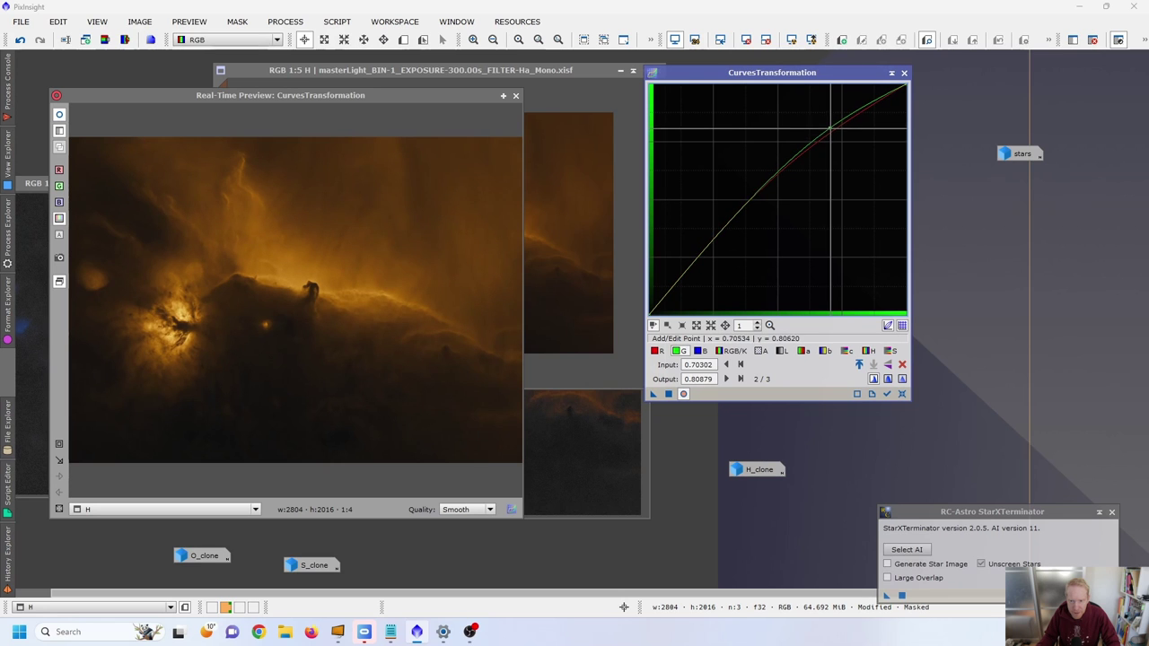
{"action": "left_click", "coordinate": [676, 284]}
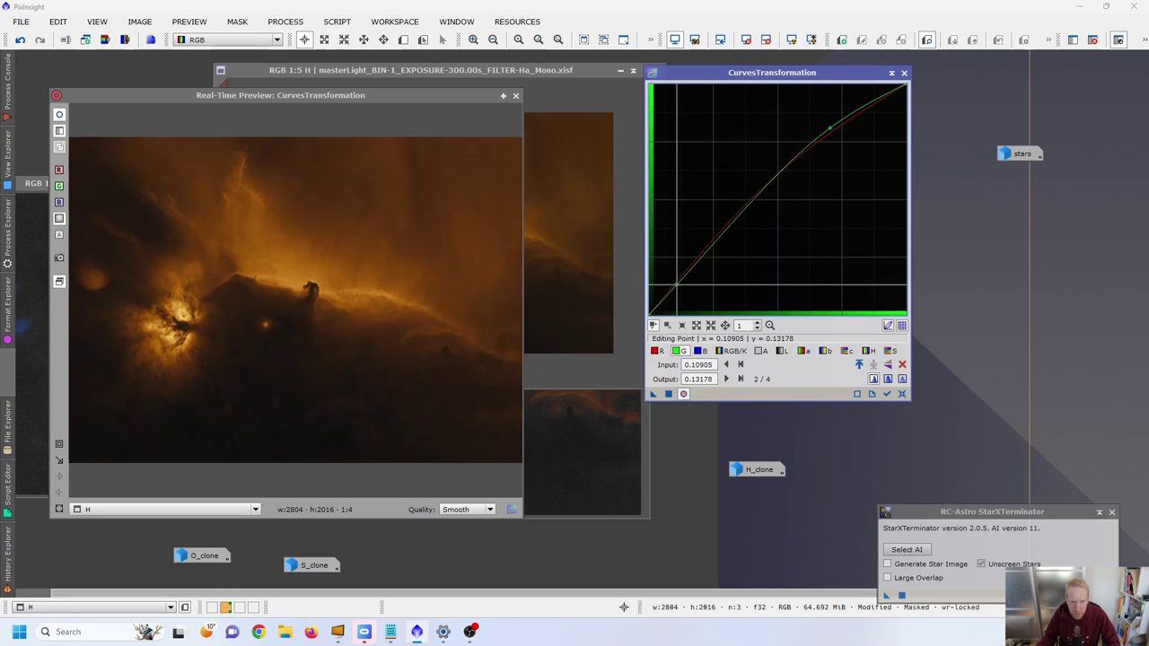
{"action": "left_click_drag", "start_coordinate": [676, 284], "coordinate": [677, 289]}
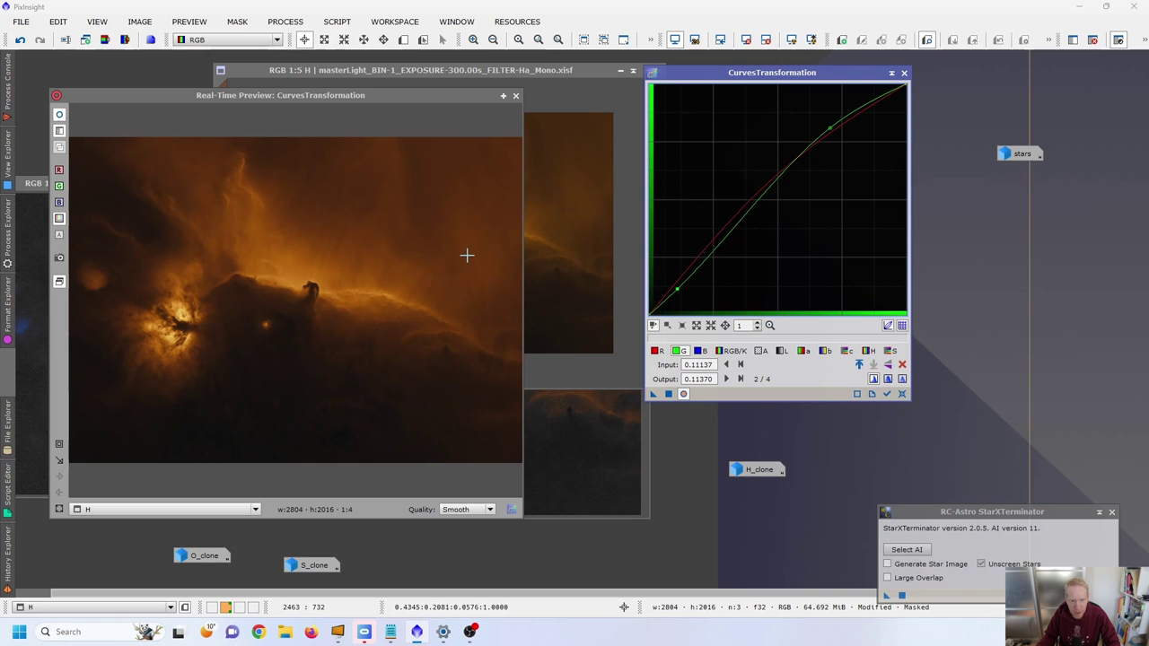
{"action": "left_click_drag", "start_coordinate": [827, 130], "coordinate": [794, 142]}
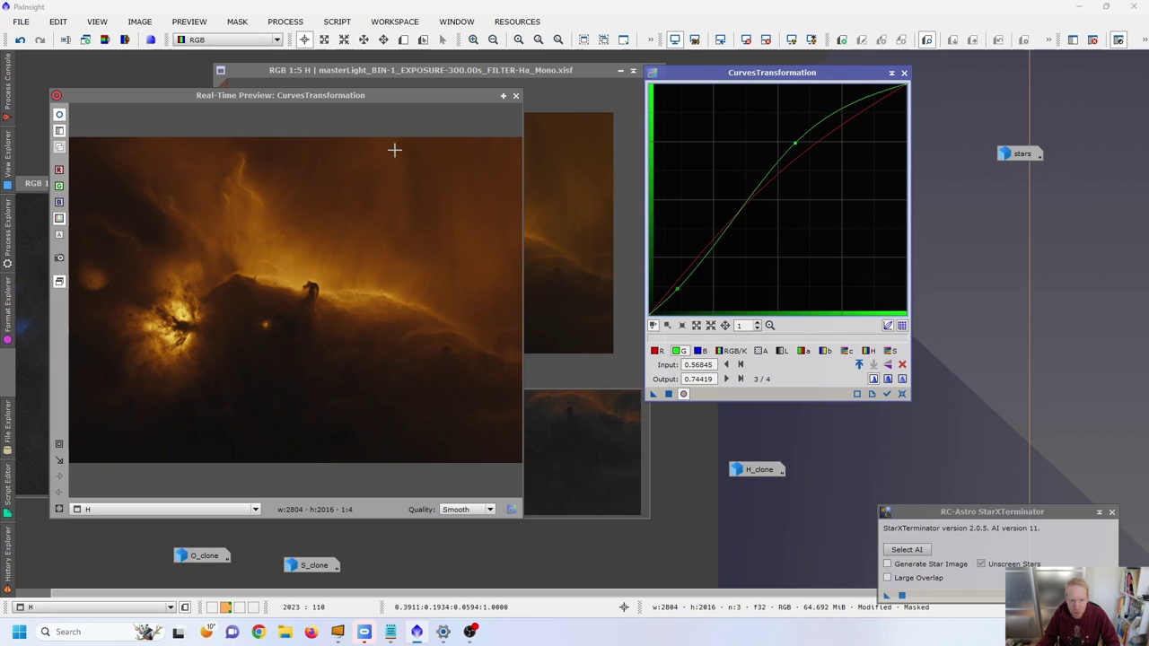
Pull the blue curve down, leave b flat, and apply the warmer gold curve to H
{"action": "left_click", "coordinate": [707, 351]}
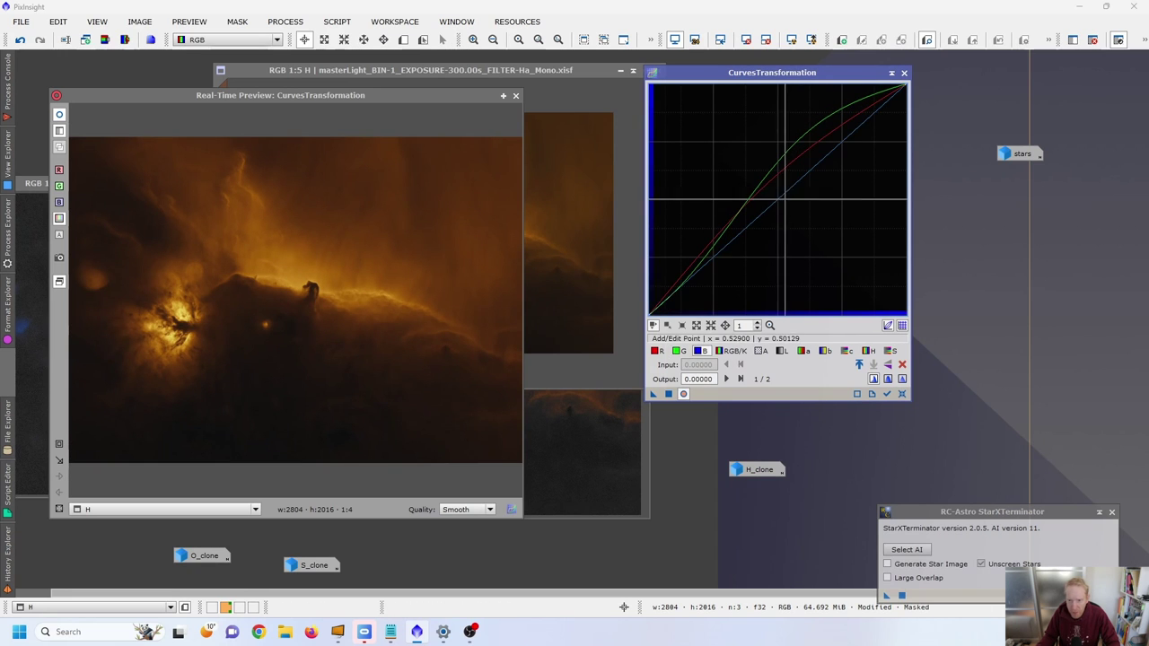
{"action": "left_click_drag", "start_coordinate": [779, 198], "coordinate": [836, 256]}
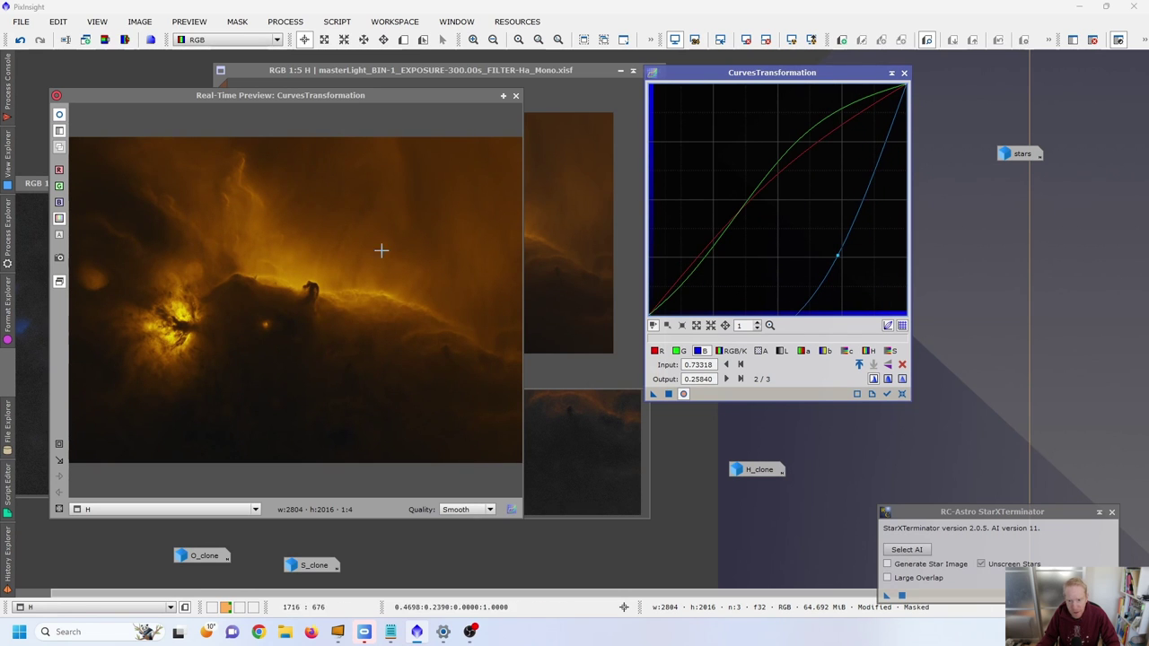
{"action": "left_click", "coordinate": [824, 351]}
{"action": "mouse_move", "coordinate": [780, 196]}
{"action": "left_mouse_down"}
{"action": "mouse_move", "coordinate": [772, 161]}
{"action": "mouse_move", "coordinate": [733, 152]}
{"action": "mouse_move", "coordinate": [718, 234]}
{"action": "mouse_move", "coordinate": [711, 150]}
{"action": "mouse_move", "coordinate": [749, 219]}
{"action": "mouse_move", "coordinate": [768, 191]}
{"action": "left_mouse_up"}
{"action": "left_click", "coordinate": [783, 351]}
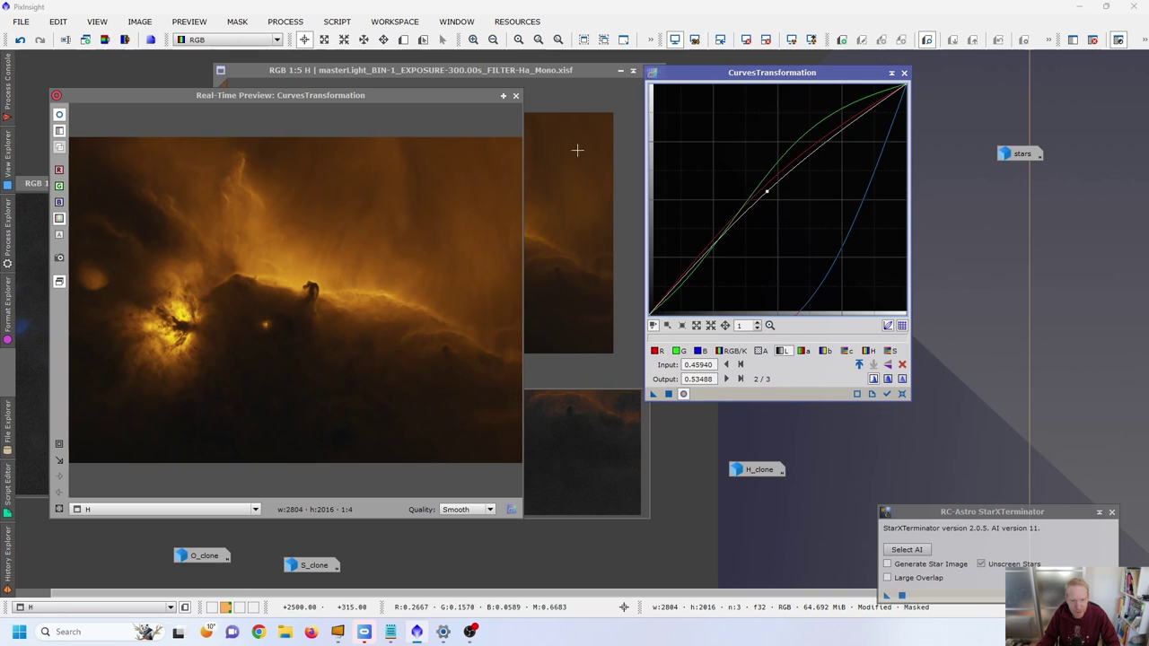
{"action": "left_click", "coordinate": [516, 96]}
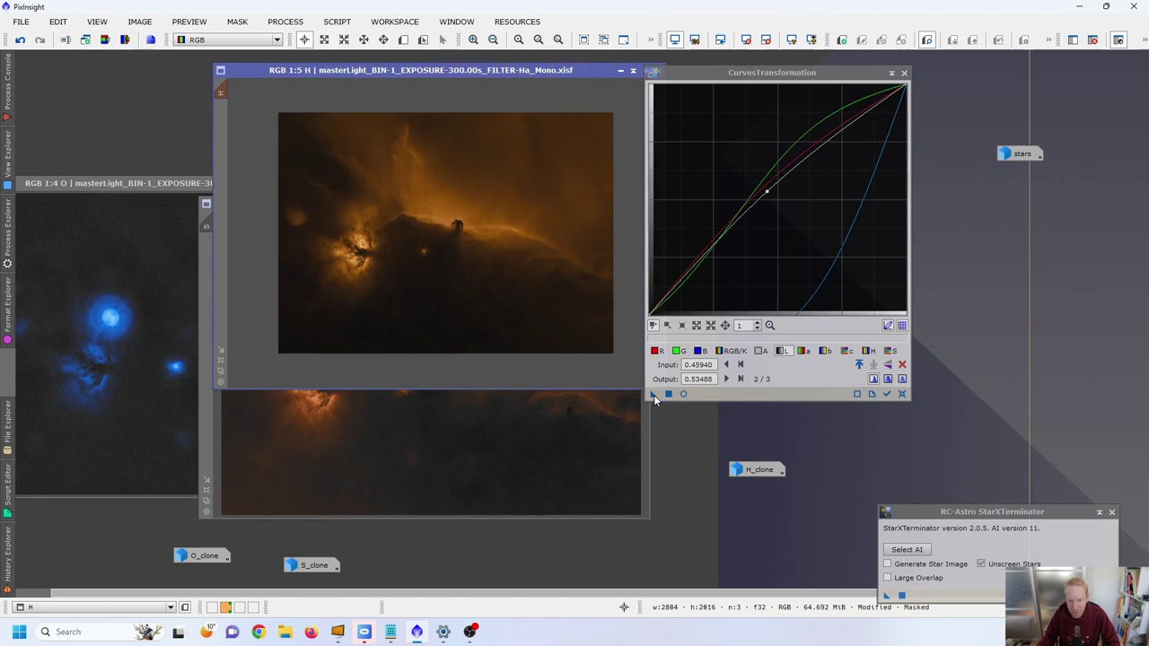
{"action": "left_click_drag", "start_coordinate": [654, 394], "coordinate": [455, 214]}
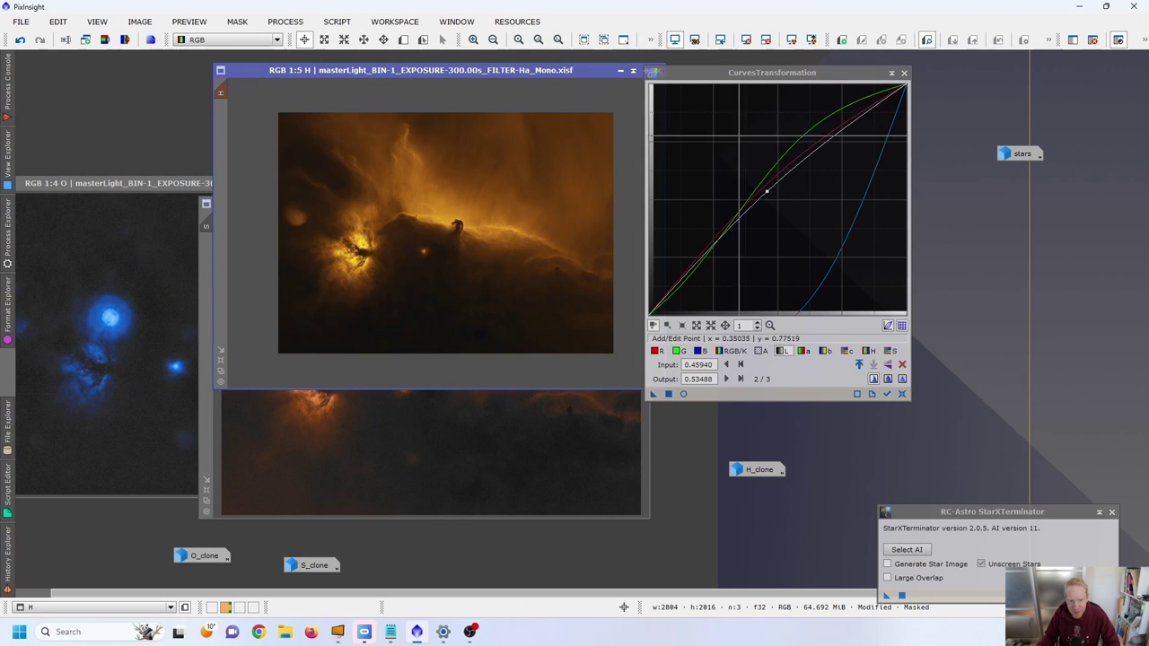
Close CurvesTransformation, remove the Ha image's mask, and show the Process Explorer list
{"action": "left_click", "coordinate": [905, 73]}
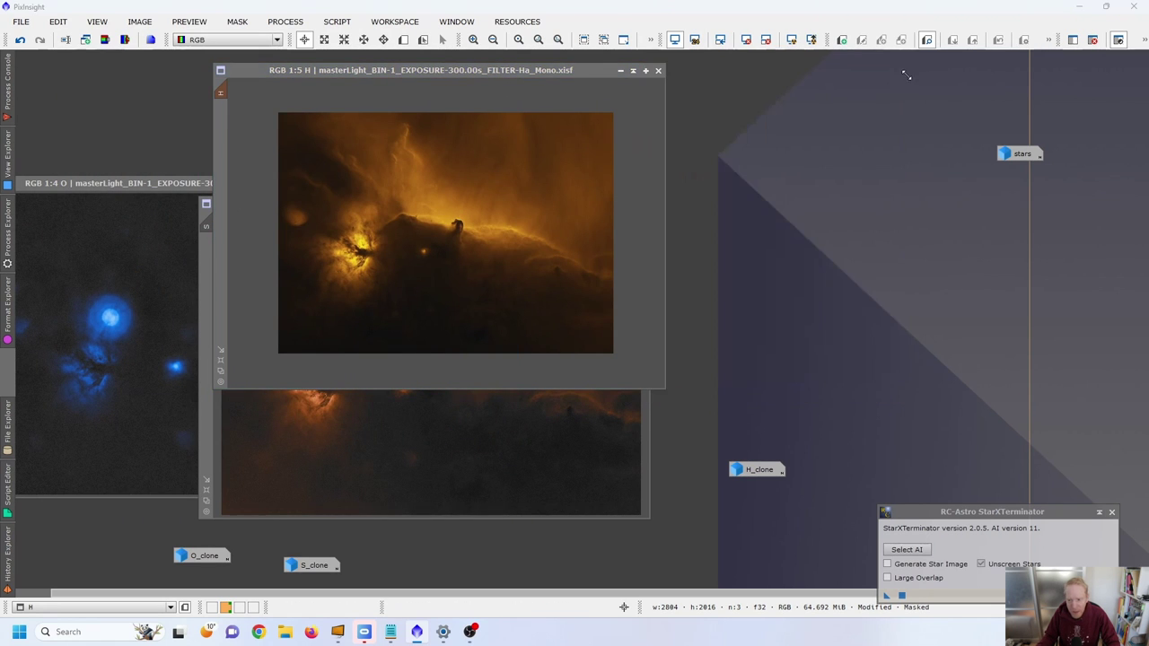
{"action": "left_click", "coordinate": [237, 21]}
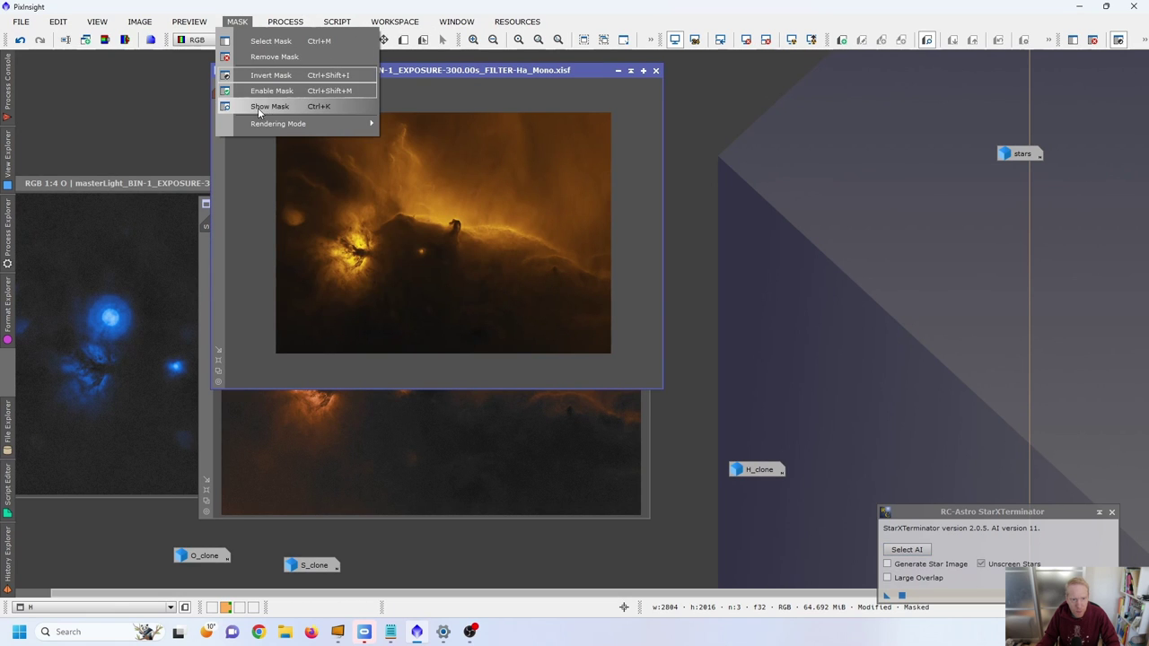
{"action": "left_click", "coordinate": [274, 56]}
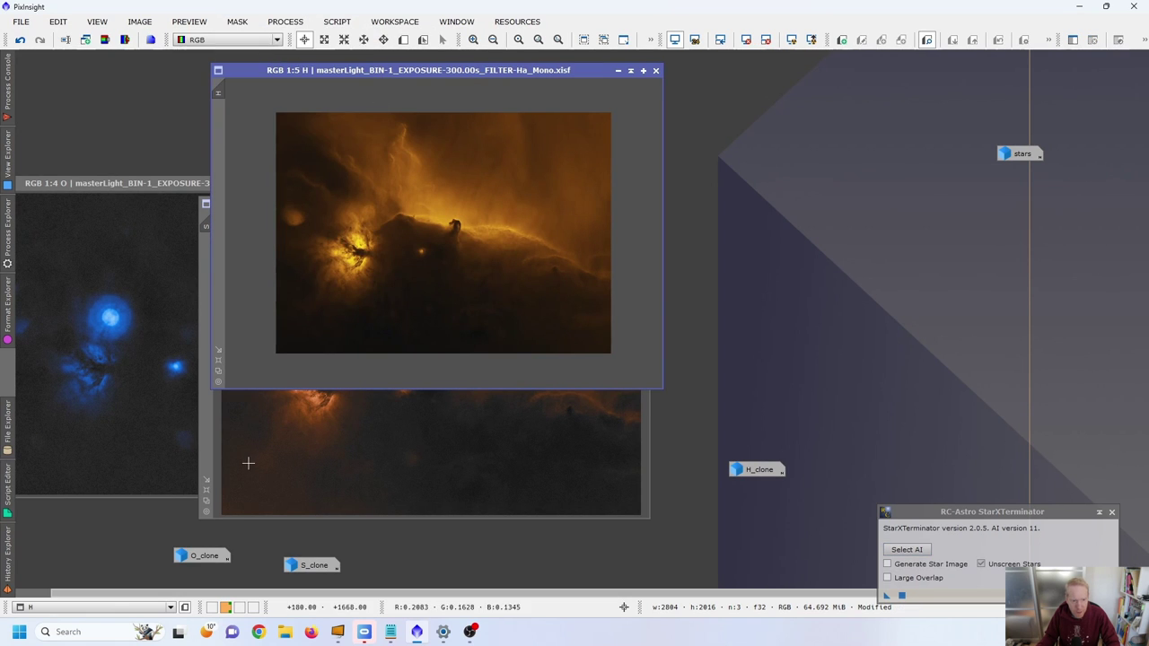
{"action": "left_click", "coordinate": [4, 212]}
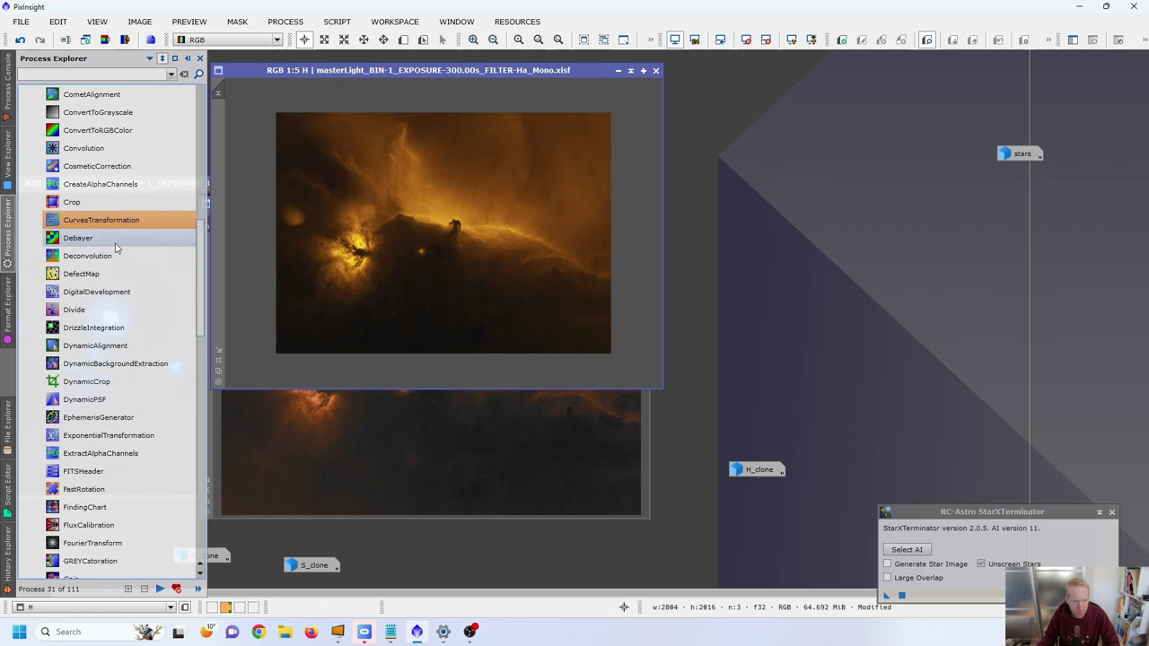
{"action": "scroll", "coordinate": [149, 225], "scroll_direction": "down", "scroll_amount": 5}
In PixelMath, use separate channel expressions S, H and O for R, G and B
{"action": "double_click", "coordinate": [79, 309]}
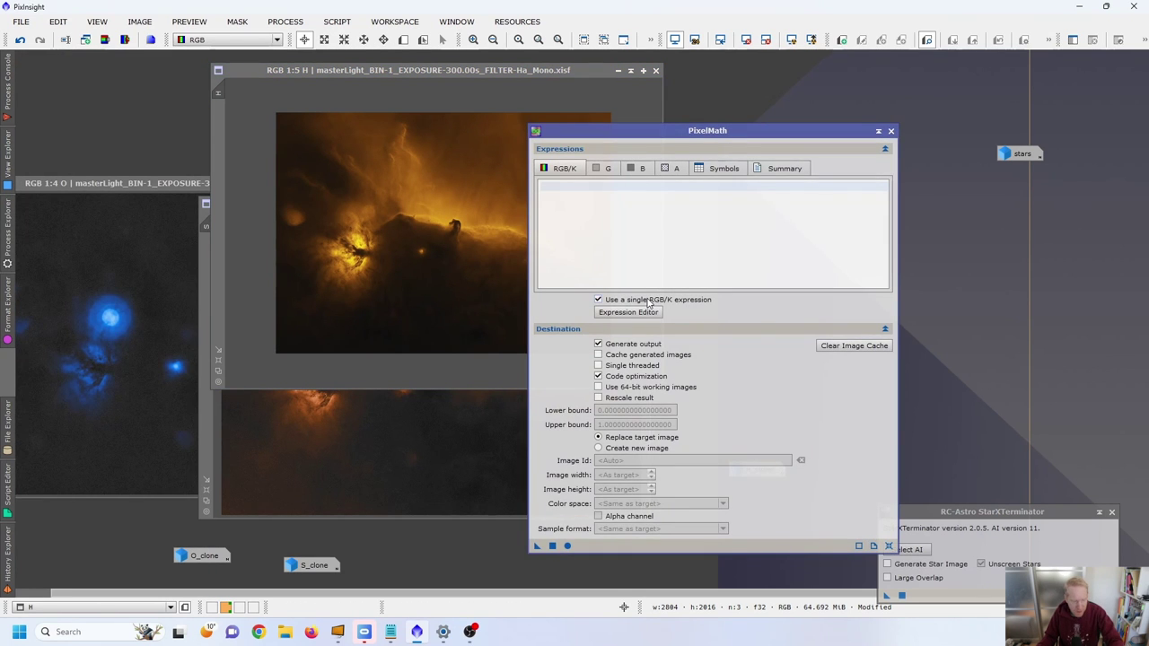
{"action": "left_click", "coordinate": [643, 304]}
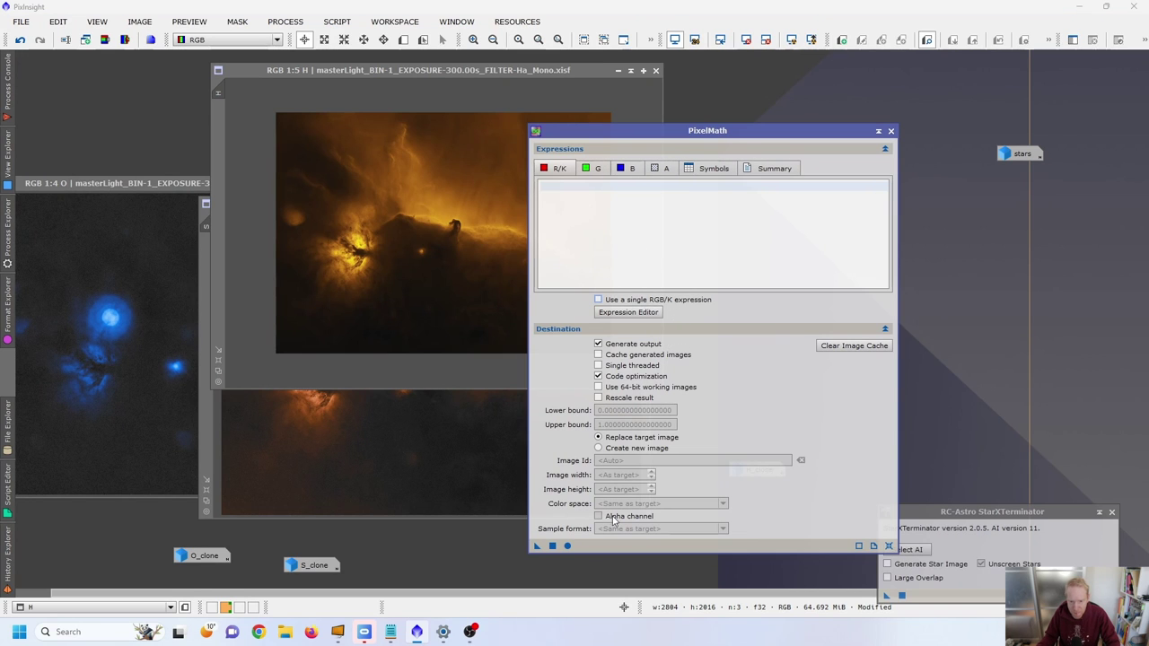
{"action": "left_click", "coordinate": [618, 232]}
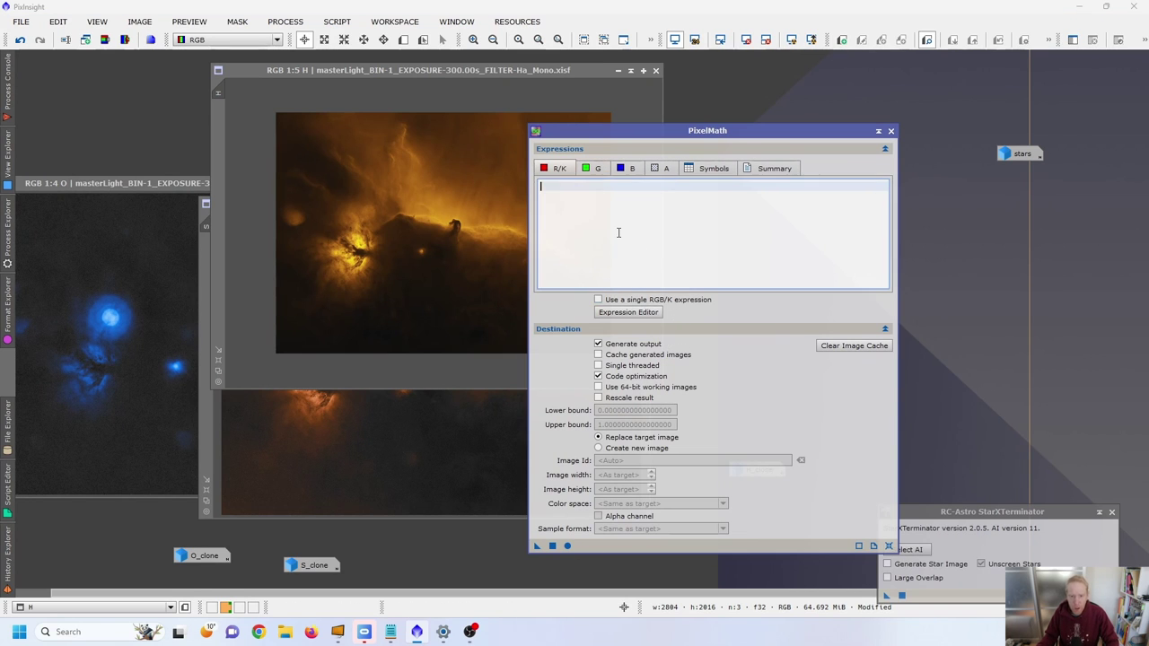
{"action": "type", "text": "S"}
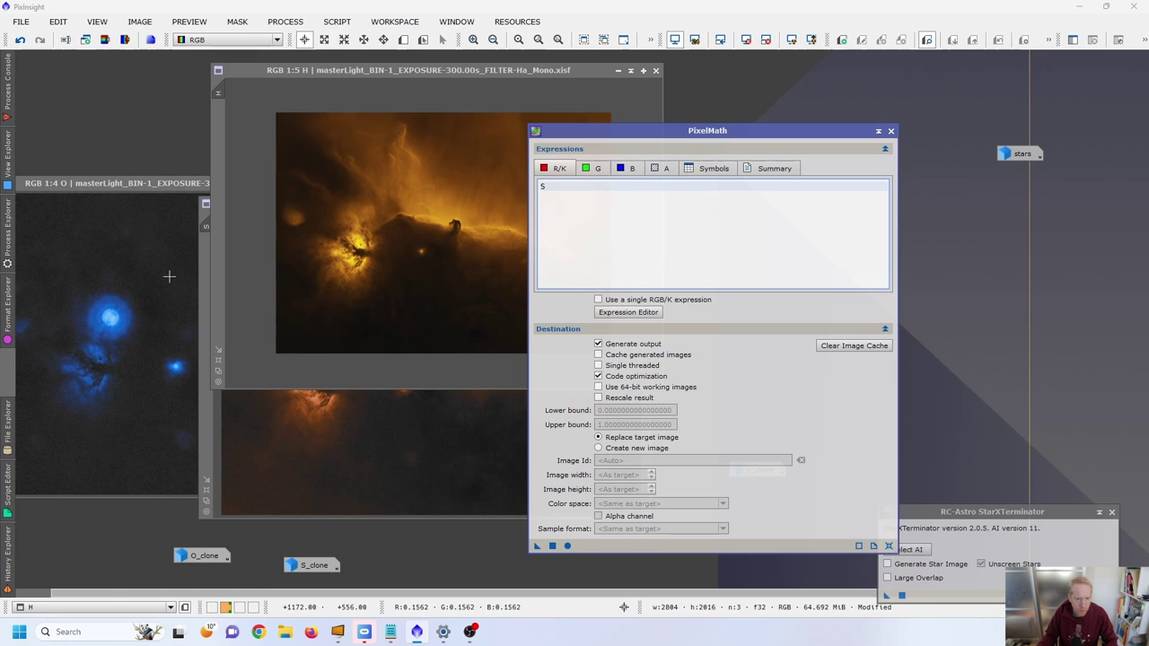
{"action": "left_click", "coordinate": [212, 382]}
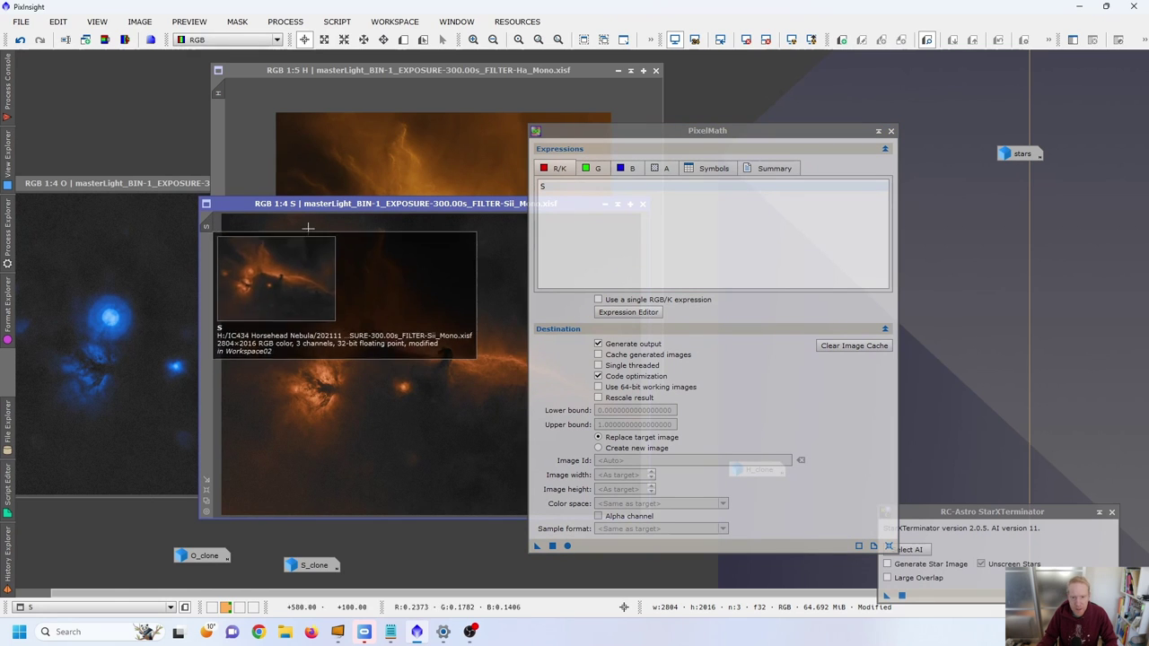
{"action": "left_click", "coordinate": [617, 210]}
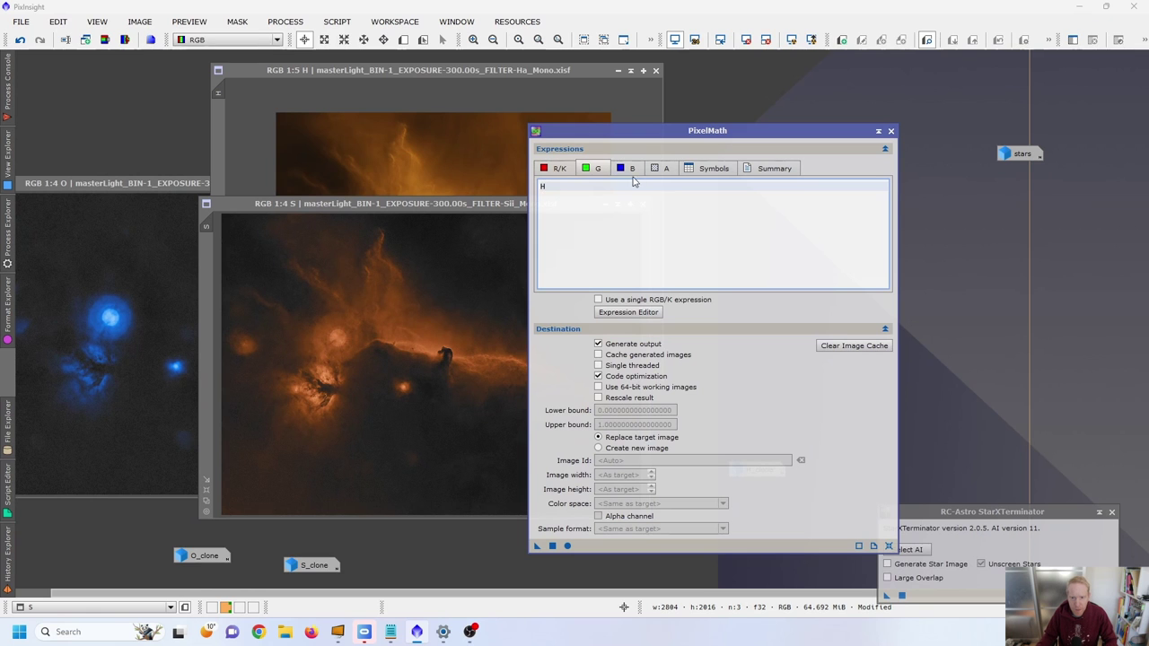
{"action": "left_click_drag", "start_coordinate": [134, 176], "coordinate": [193, 181]}
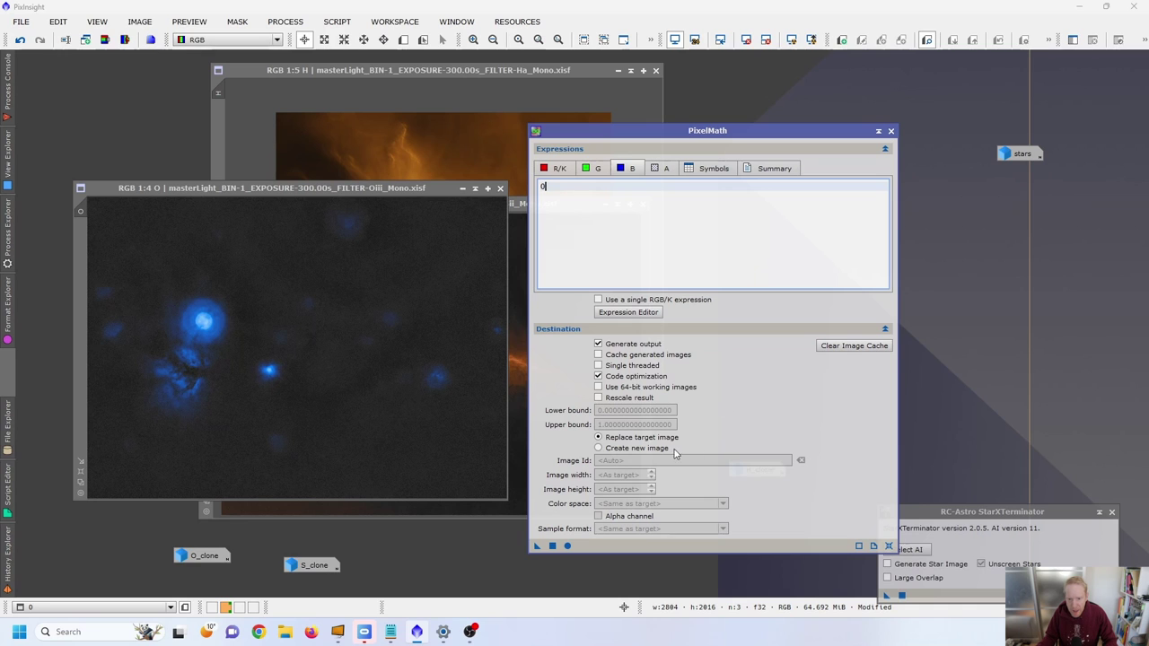
Output to a new RGB Color image and apply it to the O image, creating Image47
{"action": "left_click", "coordinate": [599, 448]}
{"action": "left_click", "coordinate": [668, 503]}
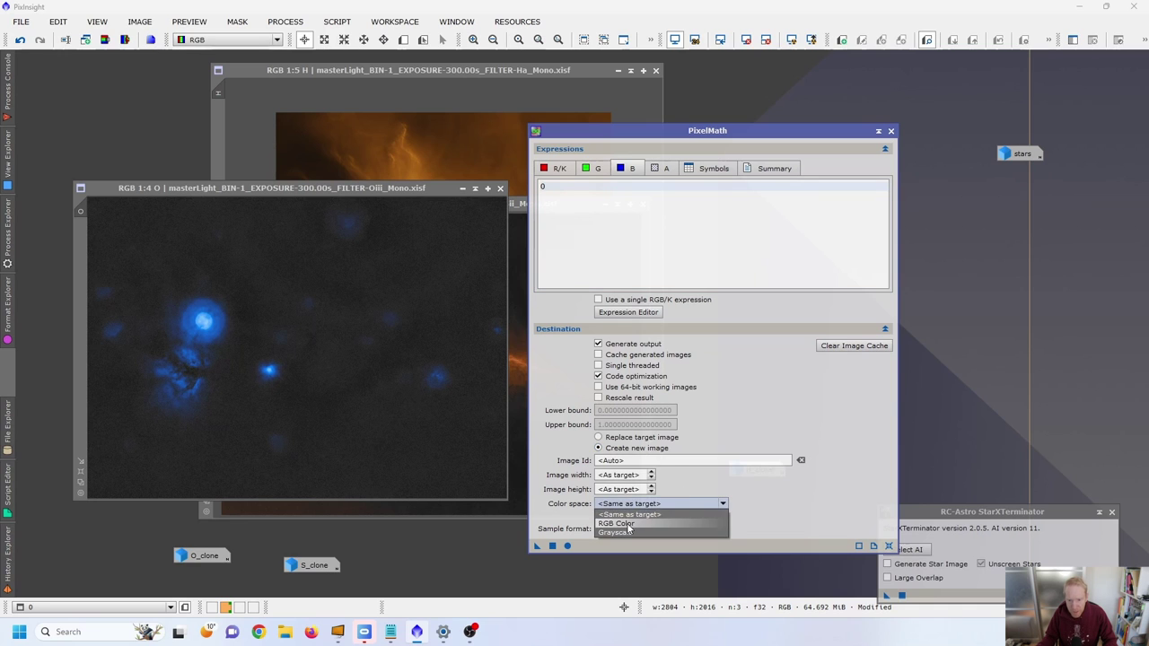
{"action": "left_click", "coordinate": [629, 524]}
{"action": "left_click", "coordinate": [384, 193]}
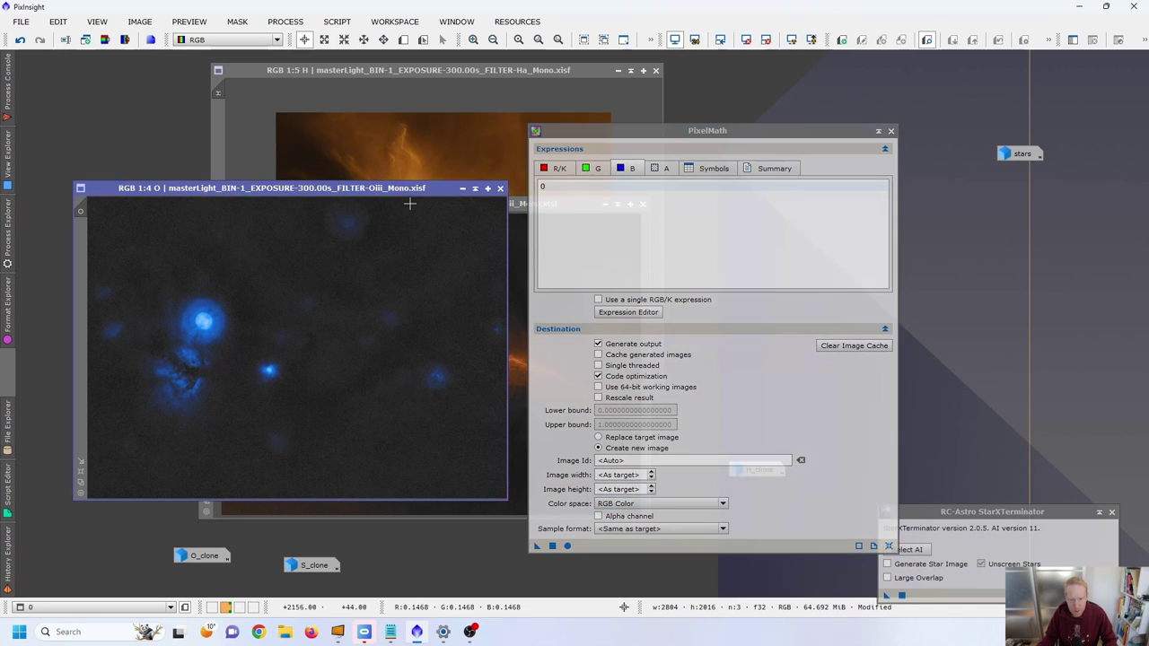
{"action": "left_click", "coordinate": [552, 546]}
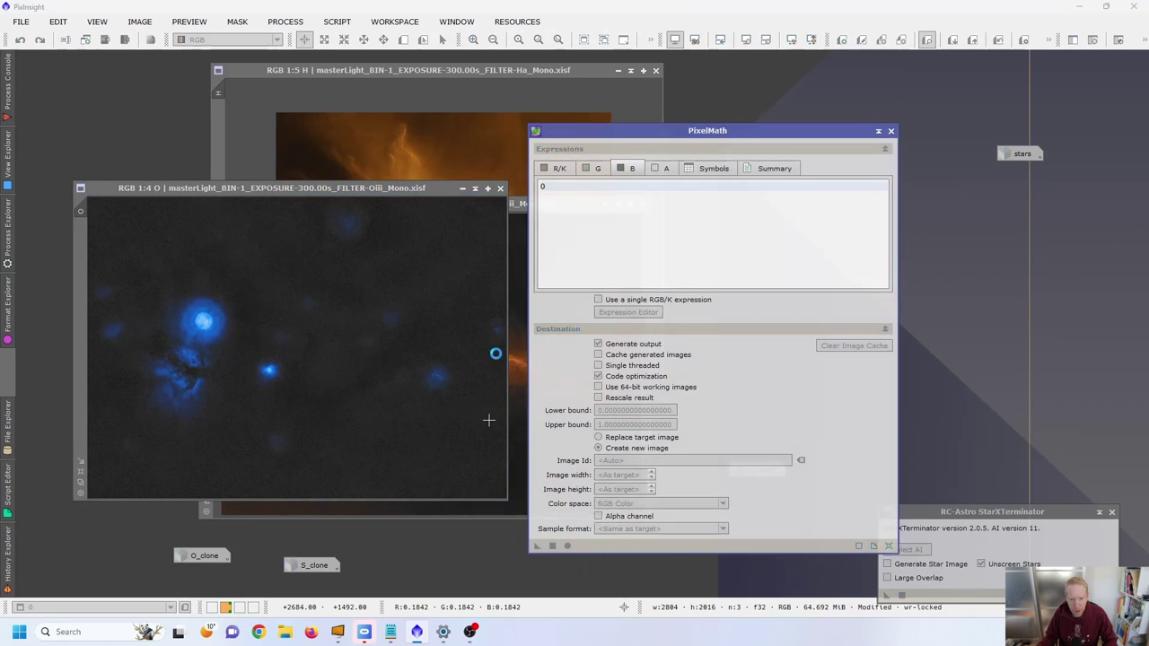
{"action": "left_click_drag", "start_coordinate": [686, 124], "coordinate": [950, 105]}
Maximize Image47, close PixelMath, and show the Process Explorer list
{"action": "left_click_drag", "start_coordinate": [553, 198], "coordinate": [451, 171]}
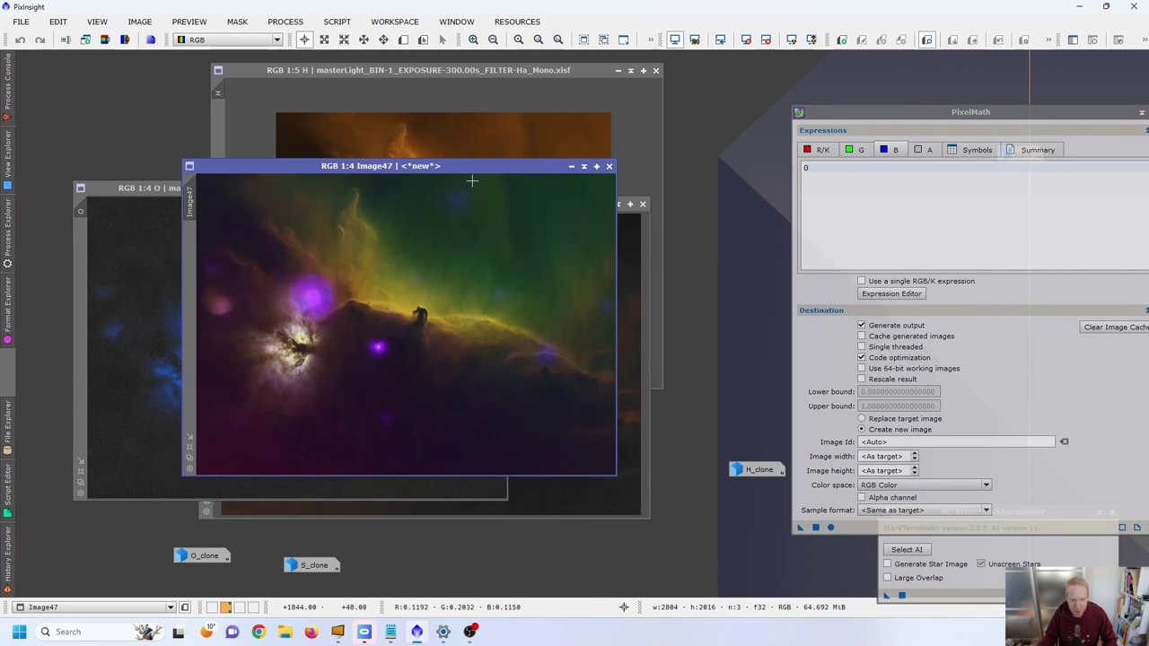
{"action": "left_click", "coordinate": [593, 167]}
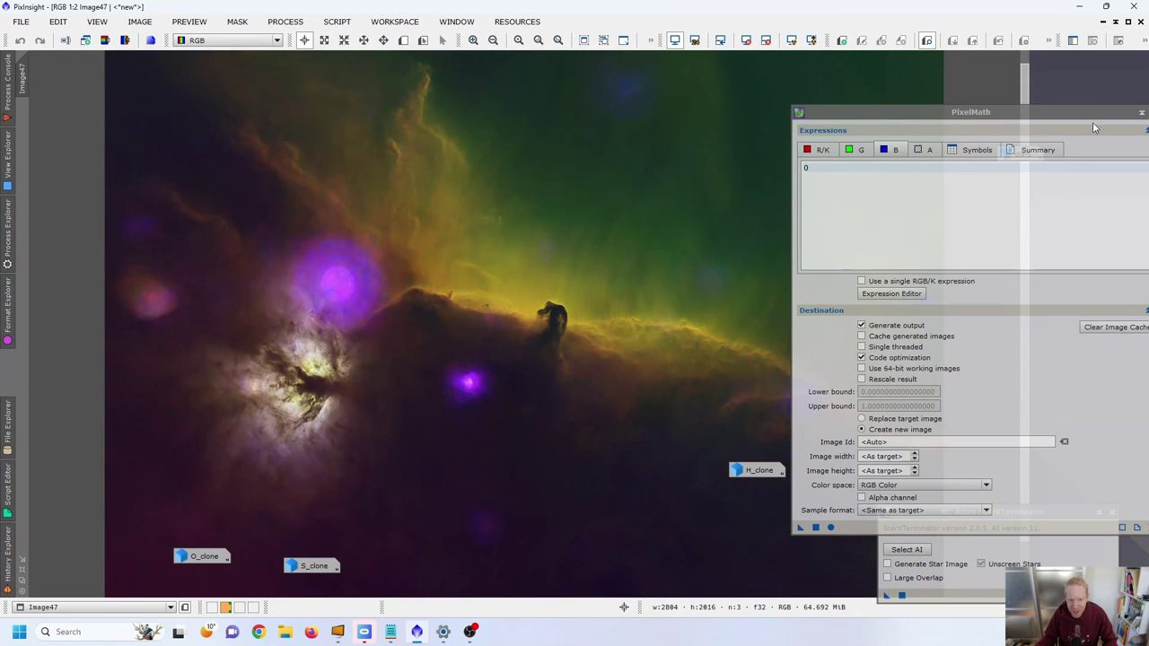
{"action": "left_click_drag", "start_coordinate": [1093, 128], "coordinate": [876, 128]}
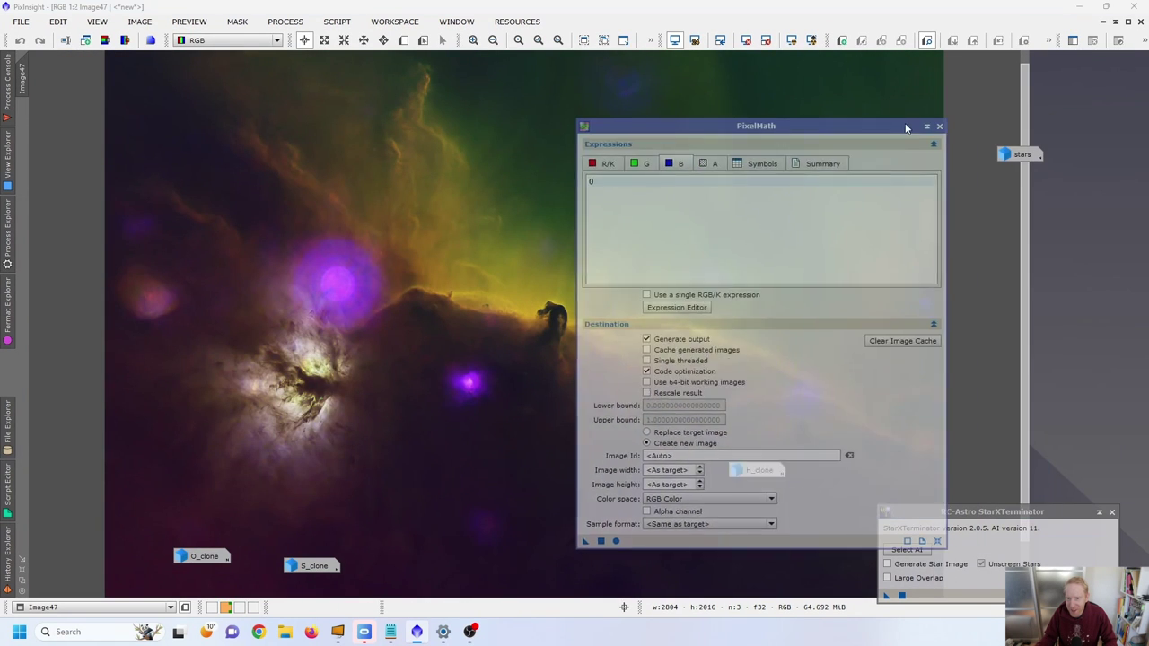
{"action": "left_click", "coordinate": [939, 130]}
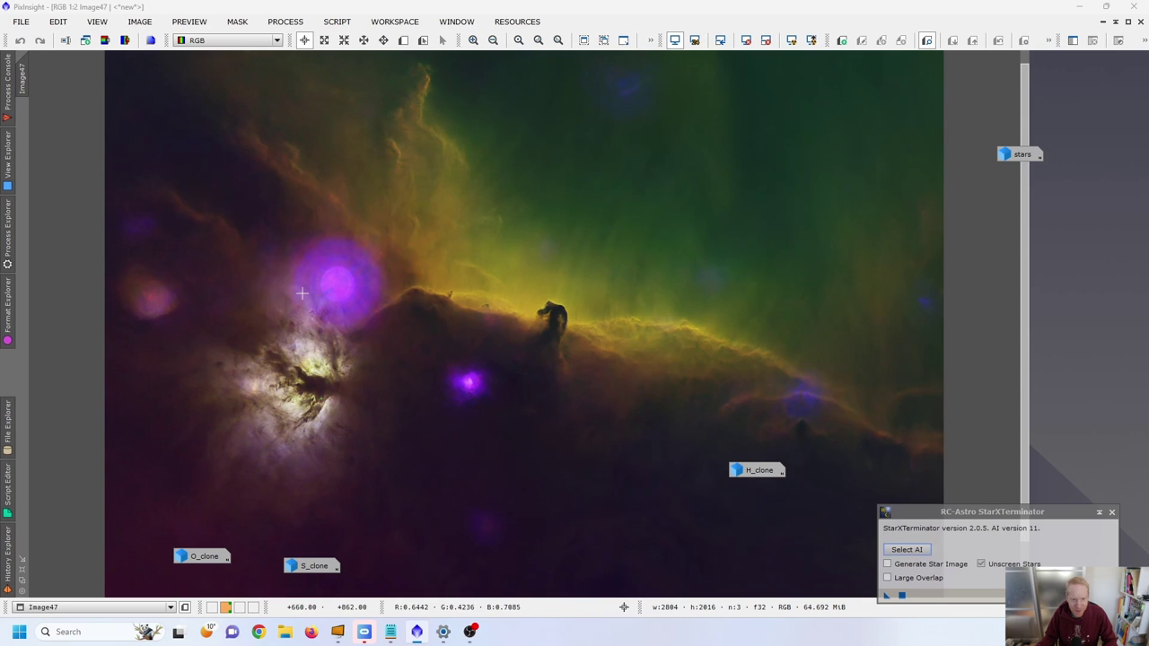
{"action": "left_click", "coordinate": [6, 264]}
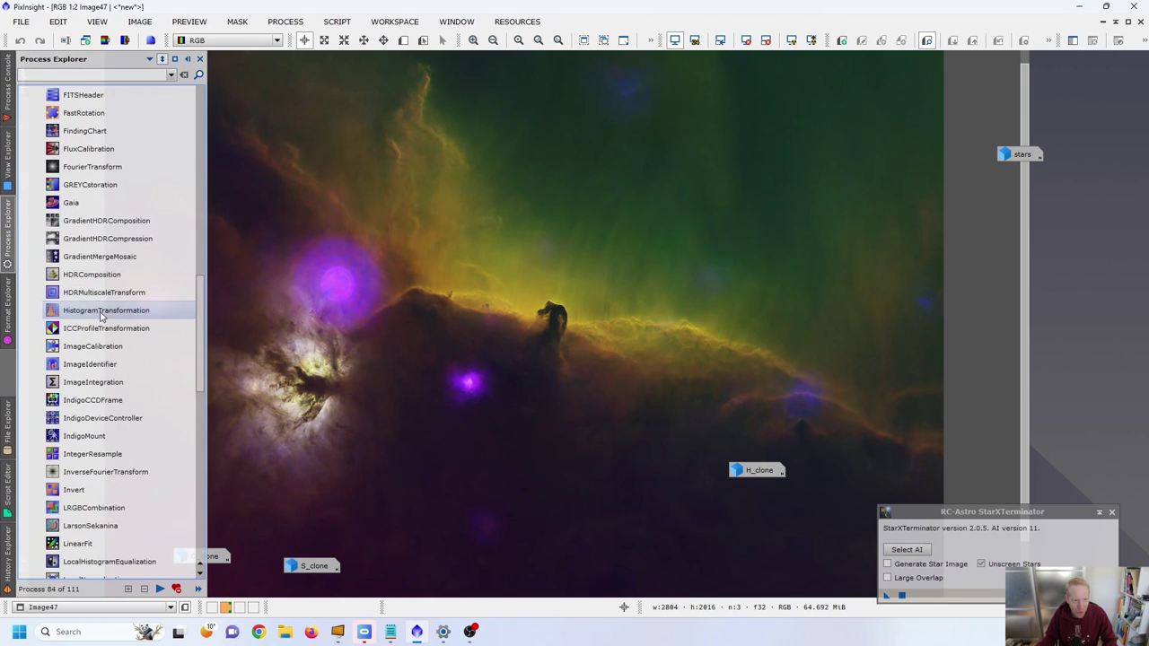
Invert Image47's colours
{"action": "scroll", "coordinate": [101, 318], "scroll_direction": "down", "scroll_amount": 2}
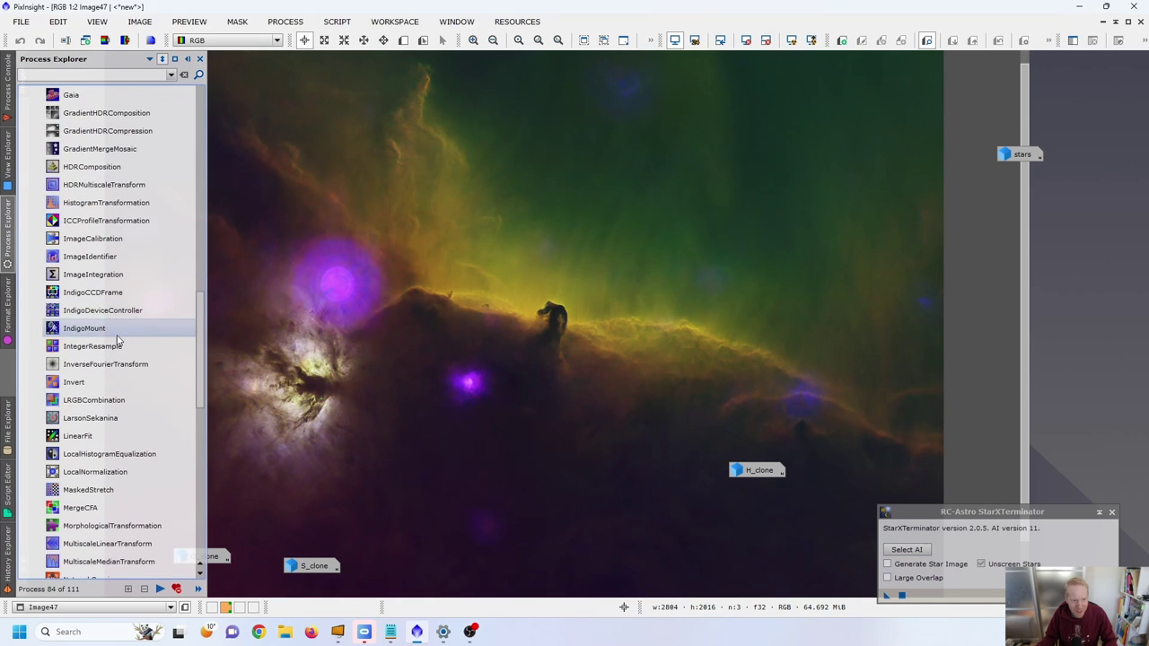
{"action": "double_click", "coordinate": [85, 383]}
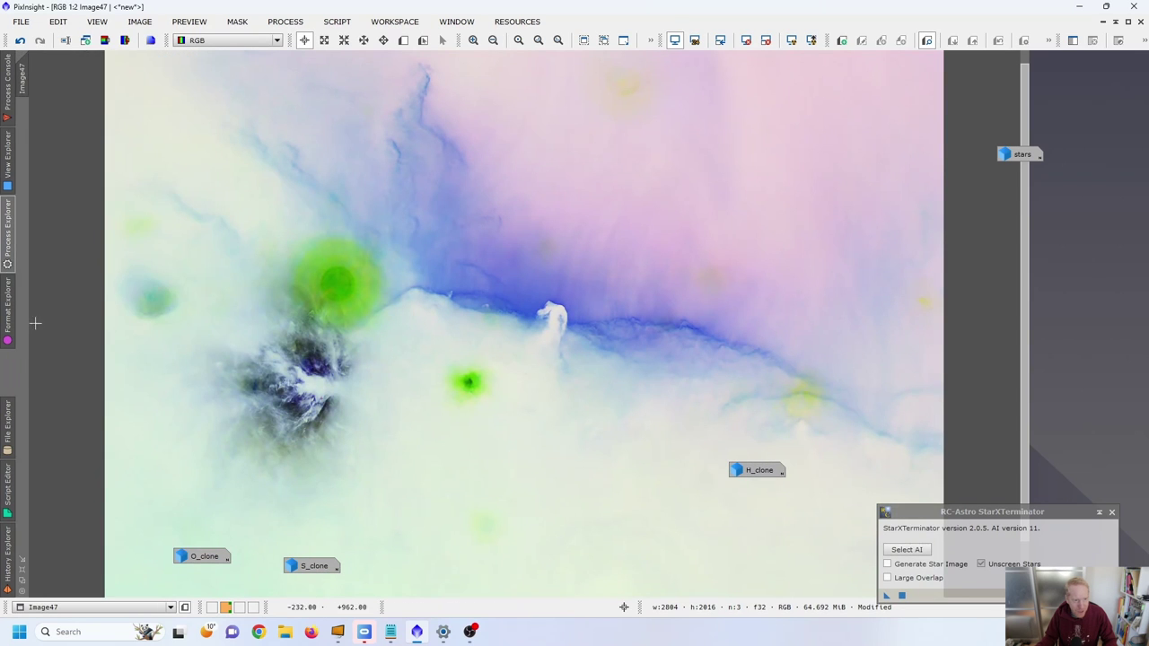
{"action": "left_click", "coordinate": [4, 230]}
{"action": "scroll", "coordinate": [85, 359], "scroll_direction": "down", "scroll_amount": 5}
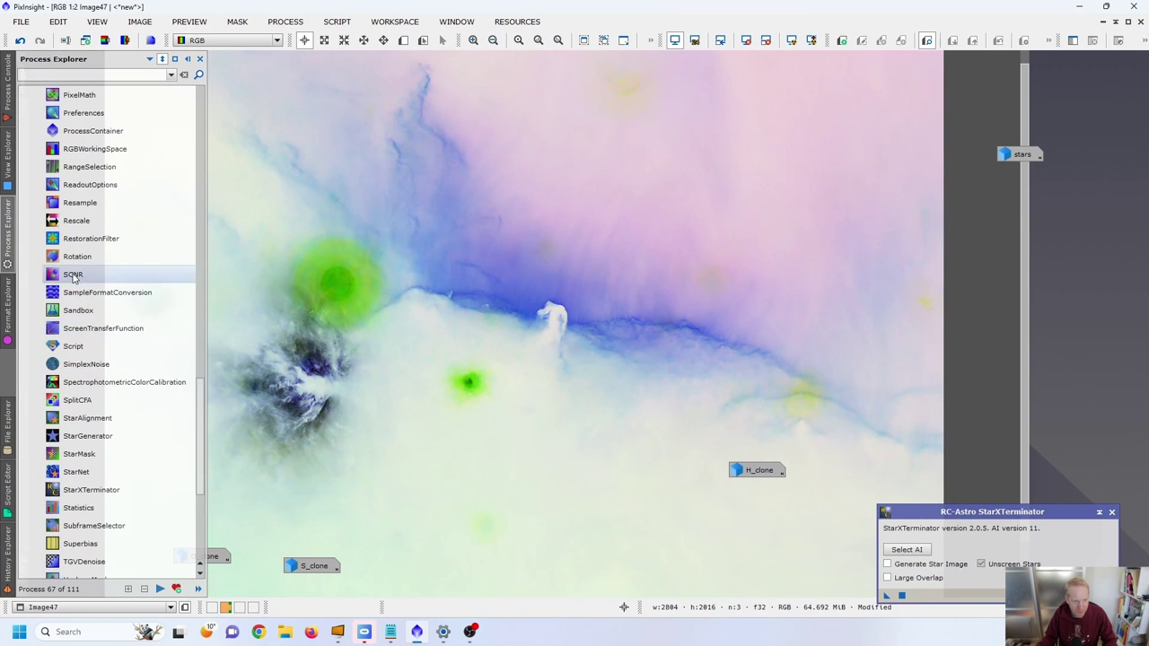
Run SCNR green removal (Green, 1.00) on the inverted image, then invert it back
{"action": "double_click", "coordinate": [72, 274]}
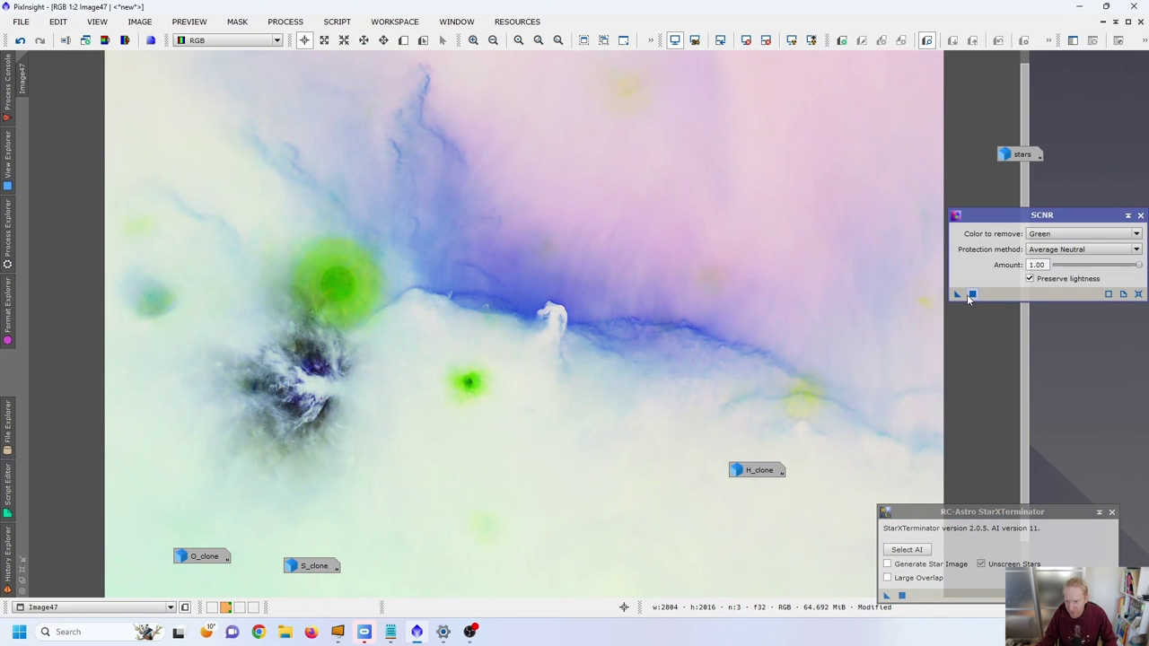
{"action": "left_click_drag", "start_coordinate": [638, 285], "coordinate": [639, 287]}
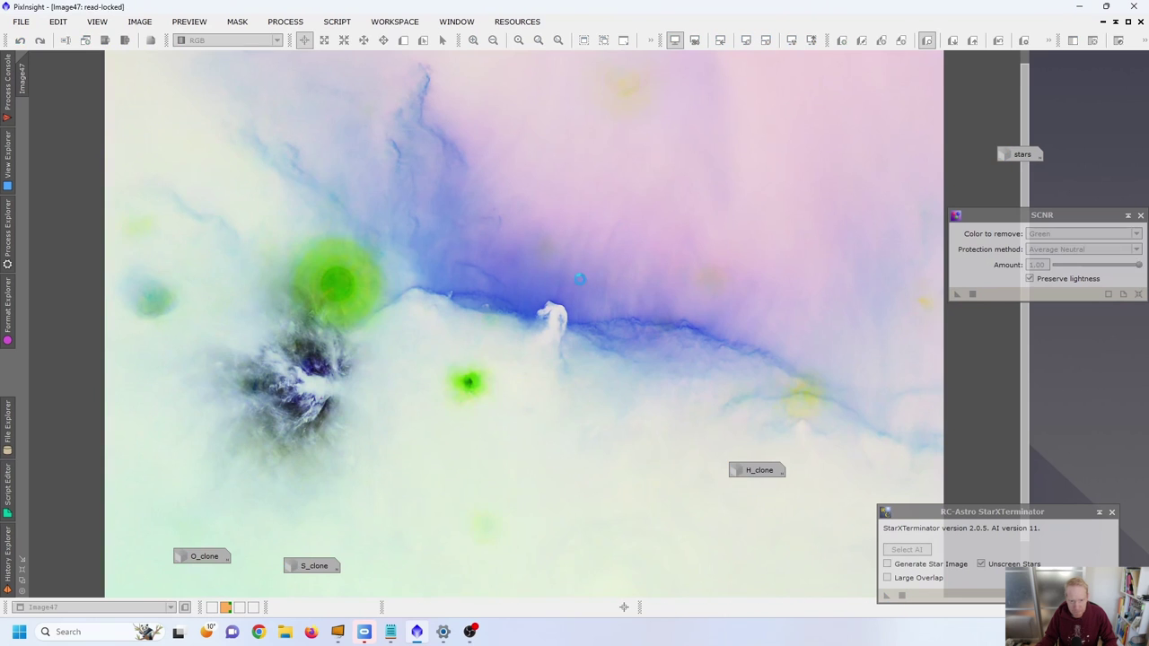
{"action": "left_click", "coordinate": [3, 230]}
{"action": "scroll", "coordinate": [76, 233], "scroll_direction": "up", "scroll_amount": 10}
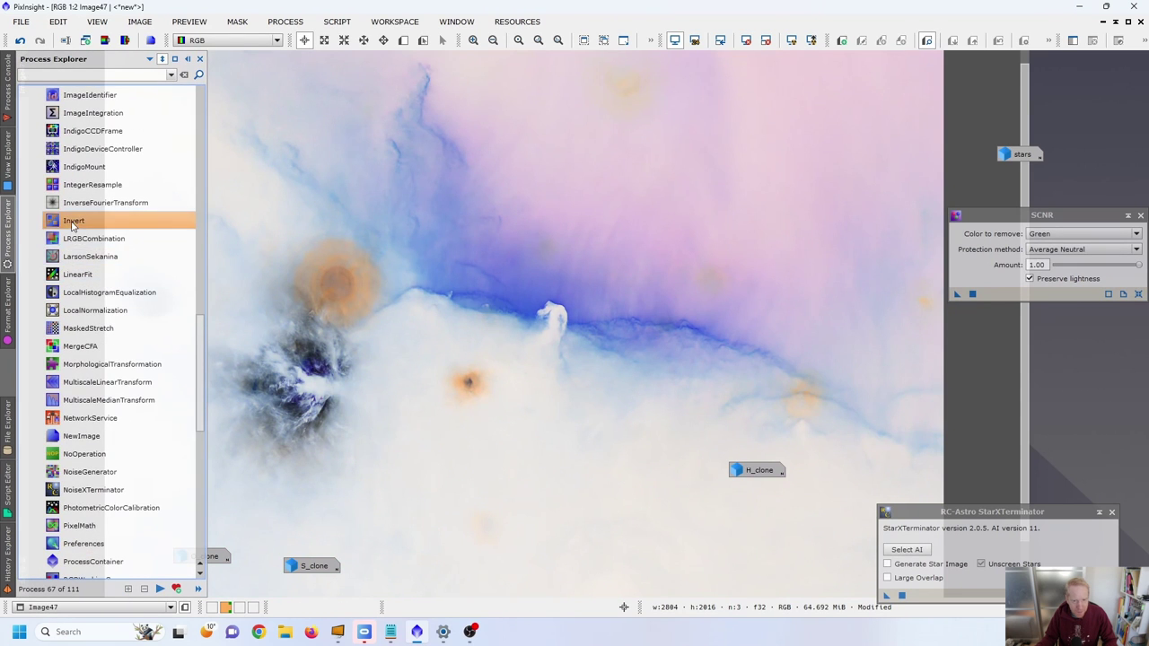
{"action": "double_click", "coordinate": [73, 225]}
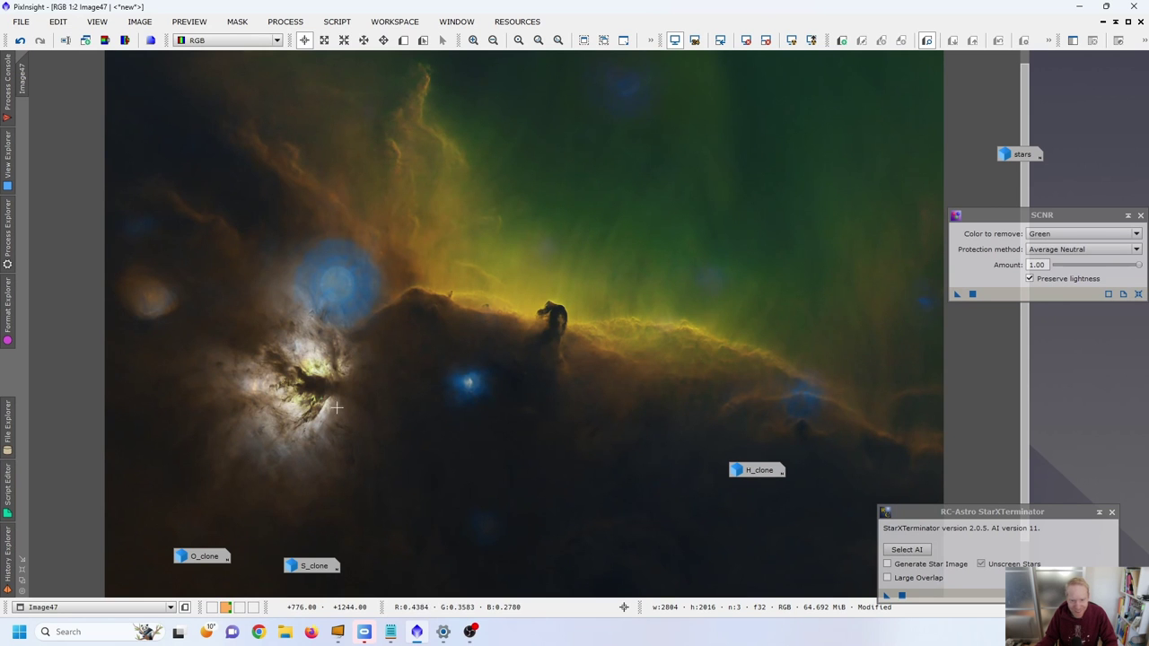
{"action": "scroll", "coordinate": [625, 328], "scroll_direction": "up", "scroll_amount": 1}
Apply SCNR to Image47 at Amount 0.20 with Average Neutral protection, then close SCNR
{"action": "scroll", "coordinate": [630, 324], "scroll_direction": "down", "scroll_amount": 1}
{"action": "scroll", "coordinate": [639, 283], "scroll_direction": "down", "scroll_amount": 1}
{"action": "scroll", "coordinate": [638, 284], "scroll_direction": "up", "scroll_amount": 1}
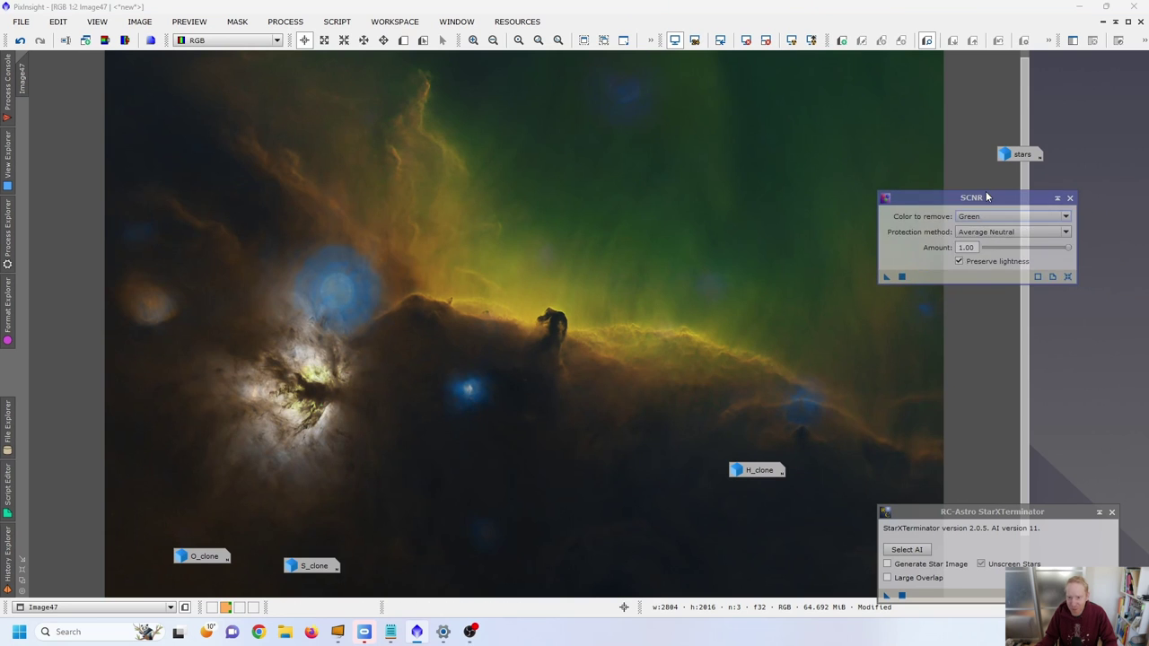
{"action": "left_click", "coordinate": [983, 230]}
{"action": "left_click", "coordinate": [973, 237]}
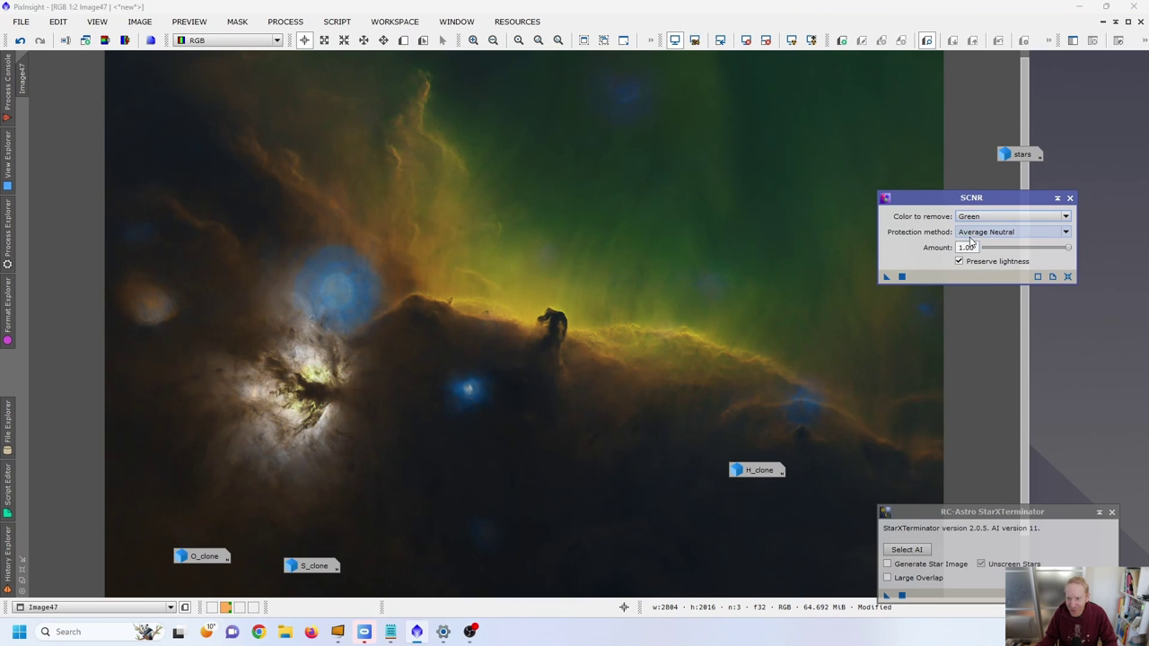
{"action": "left_click_drag", "start_coordinate": [1067, 250], "coordinate": [993, 258]}
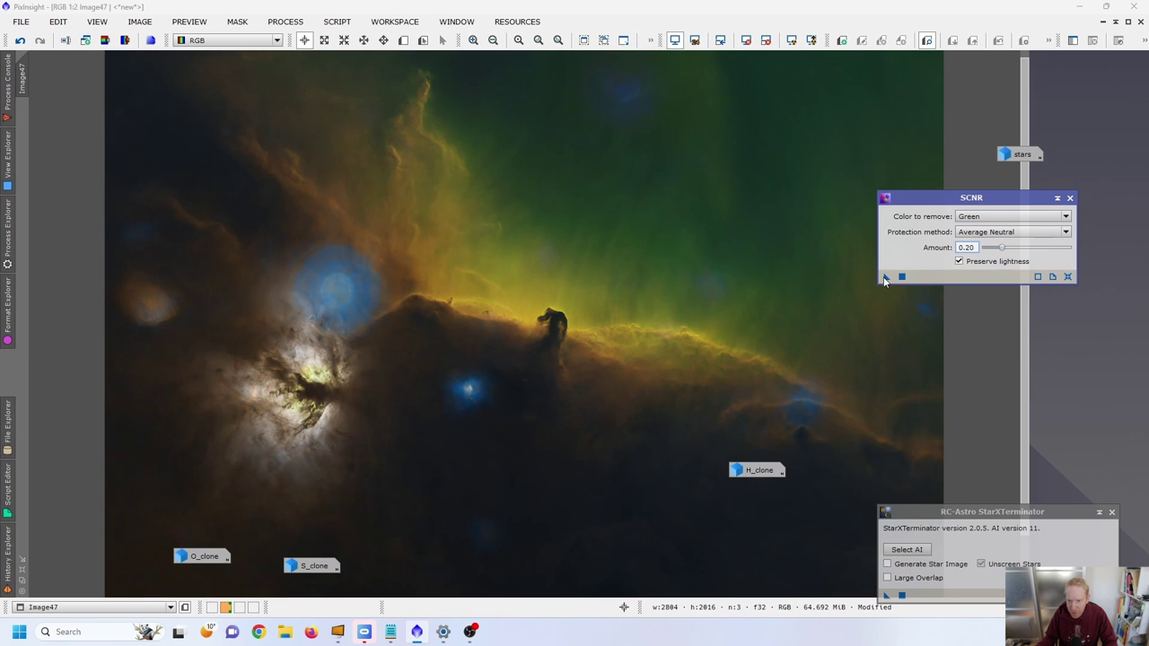
{"action": "left_click_drag", "start_coordinate": [886, 276], "coordinate": [569, 211]}
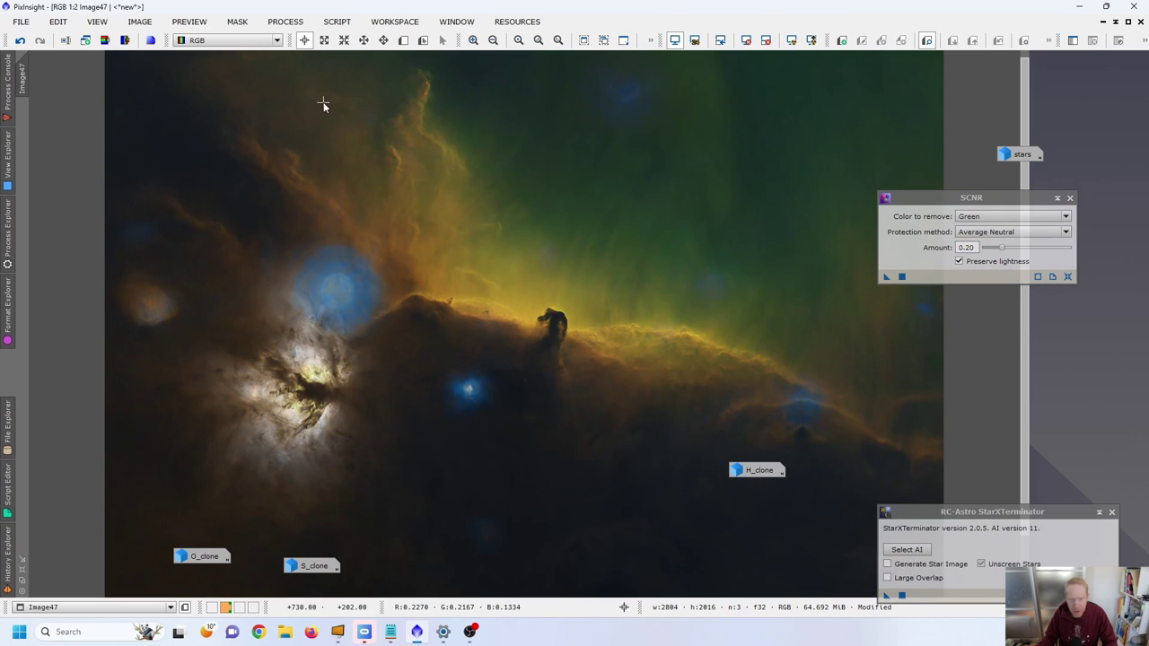
{"action": "left_click", "coordinate": [1069, 197]}
{"action": "left_click", "coordinate": [6, 238]}
Reset CurvesTransformation, turn on Real-Time Preview, and trial a small chroma curve boost
{"action": "scroll", "coordinate": [108, 269], "scroll_direction": "up", "scroll_amount": 13}
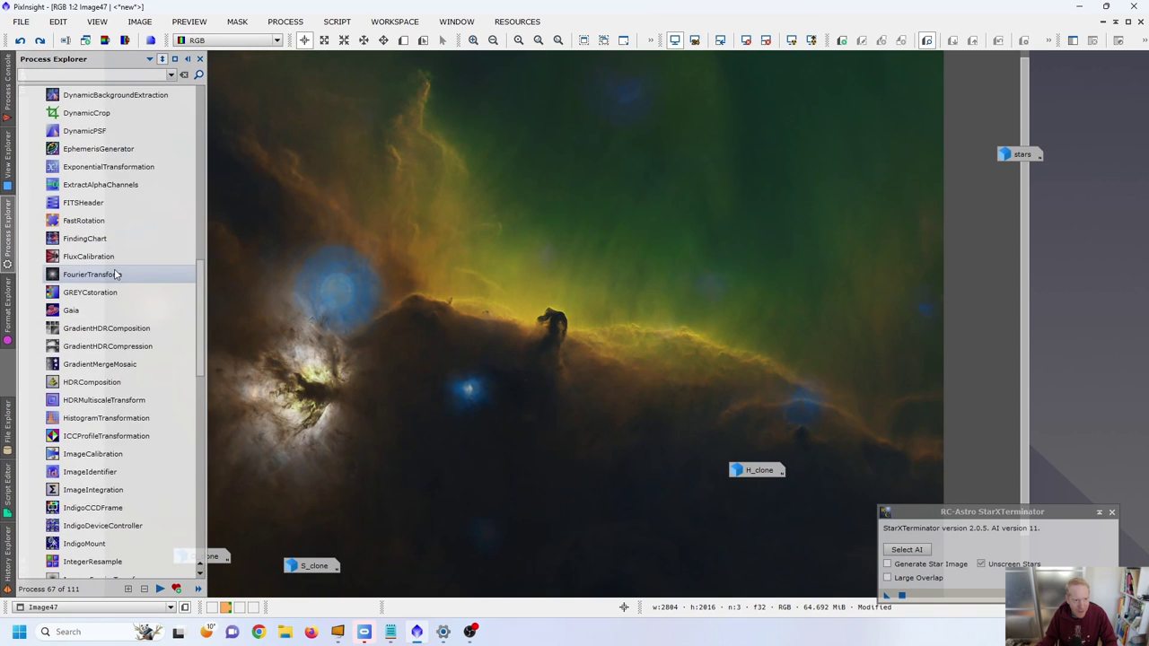
{"action": "left_click_drag", "start_coordinate": [106, 273], "coordinate": [108, 274]}
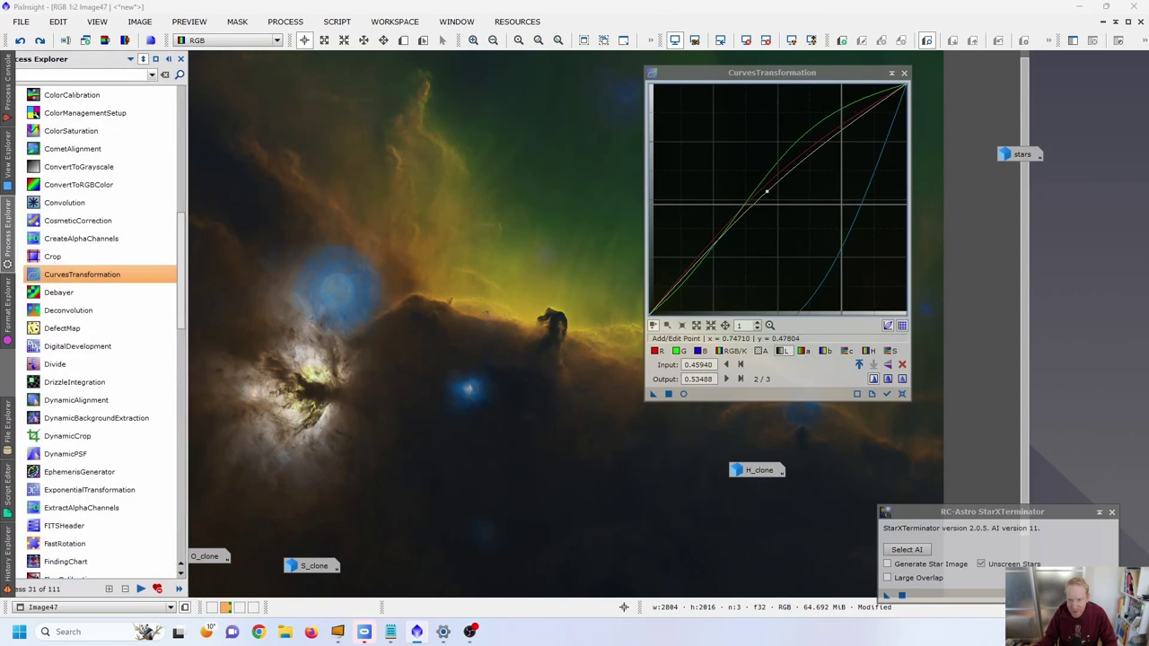
{"action": "left_click", "coordinate": [902, 394]}
{"action": "left_click", "coordinate": [683, 394]}
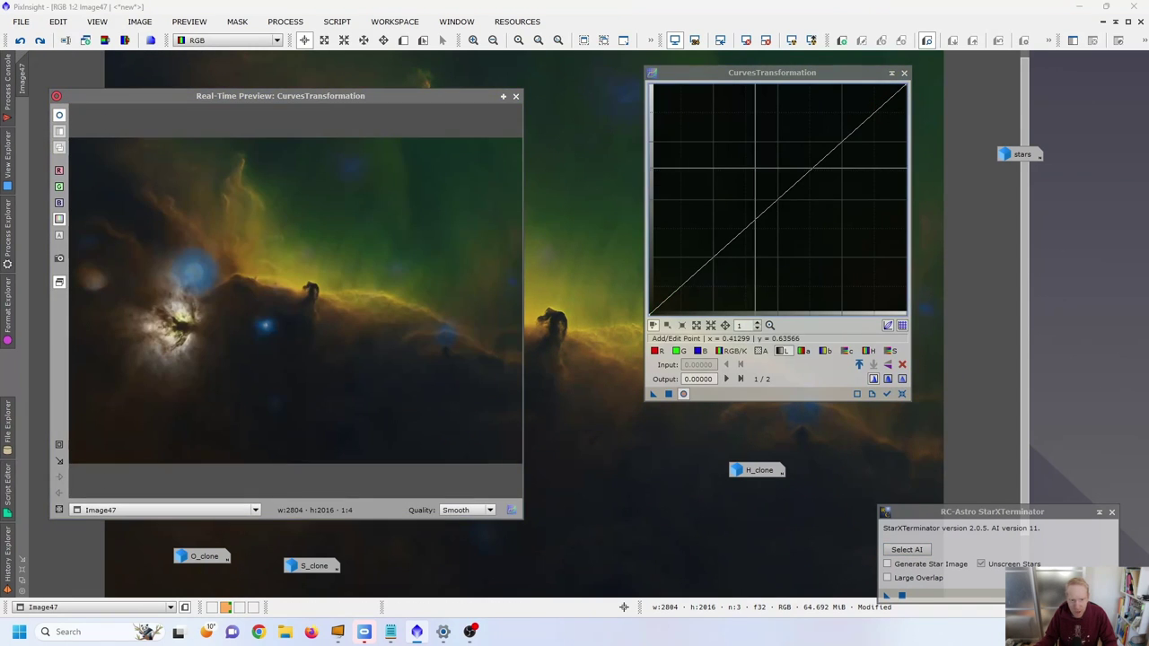
{"action": "left_click", "coordinate": [852, 353]}
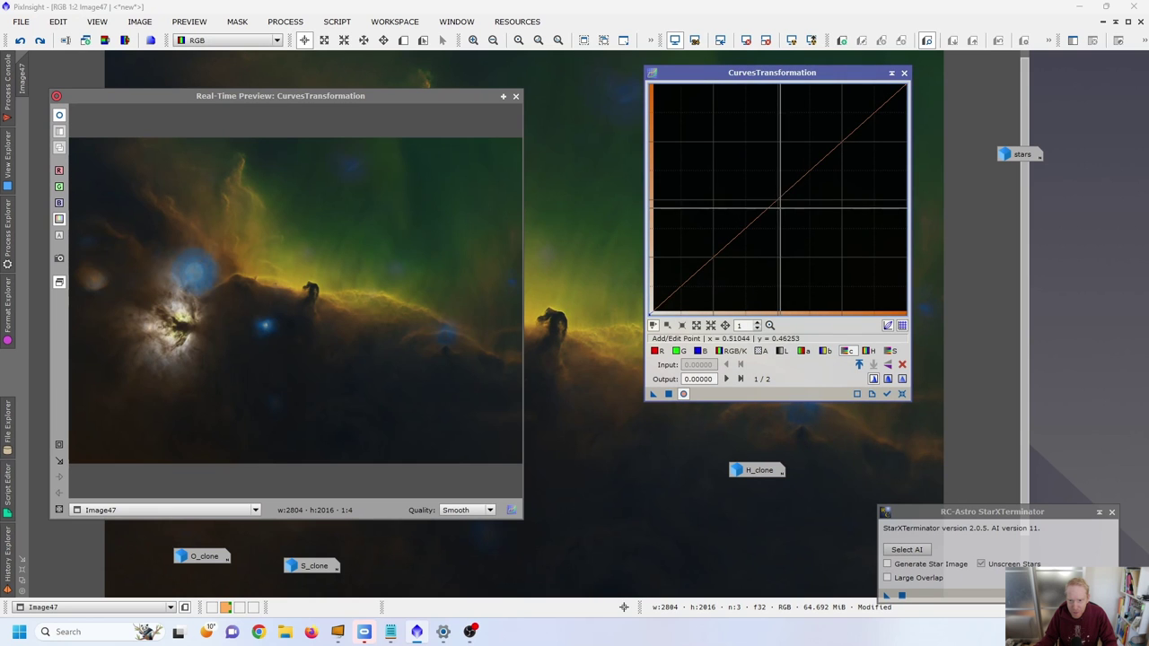
{"action": "mouse_move", "coordinate": [779, 197]}
{"action": "left_mouse_down"}
{"action": "mouse_move", "coordinate": [779, 135]}
{"action": "mouse_move", "coordinate": [778, 186]}
{"action": "mouse_move", "coordinate": [794, 220]}
{"action": "mouse_move", "coordinate": [775, 194]}
{"action": "left_mouse_up"}
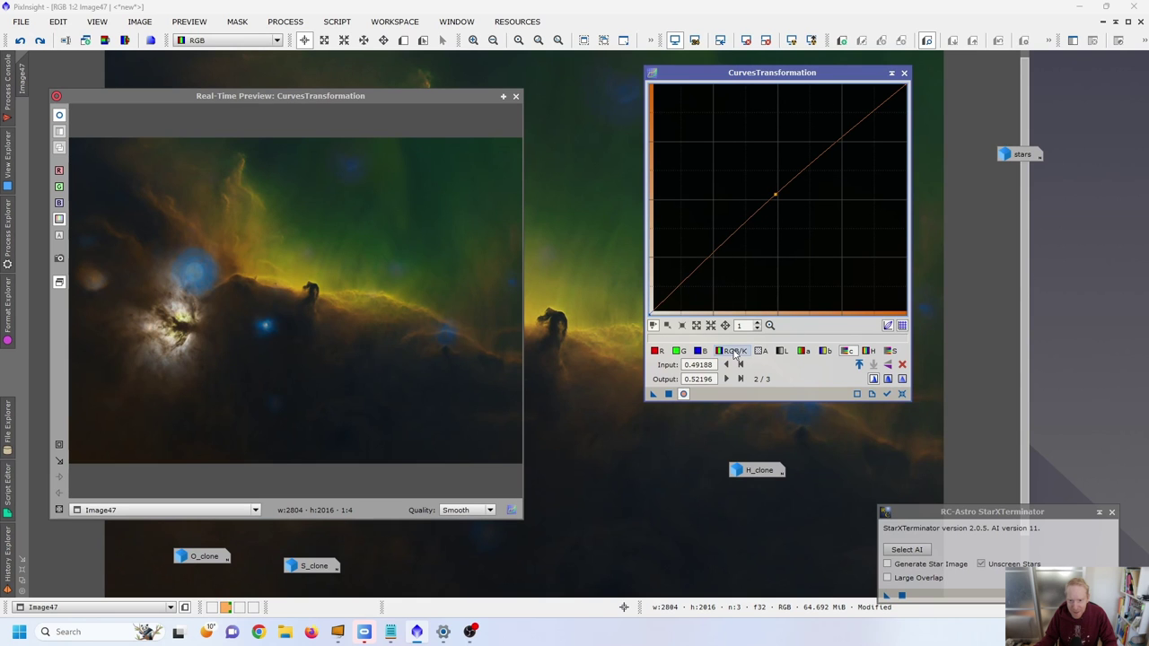
Trial brighter green highlights and darker green shadows, compare with the original, then reset the green curve
{"action": "left_click", "coordinate": [680, 352]}
{"action": "left_click_drag", "start_coordinate": [833, 148], "coordinate": [834, 128]}
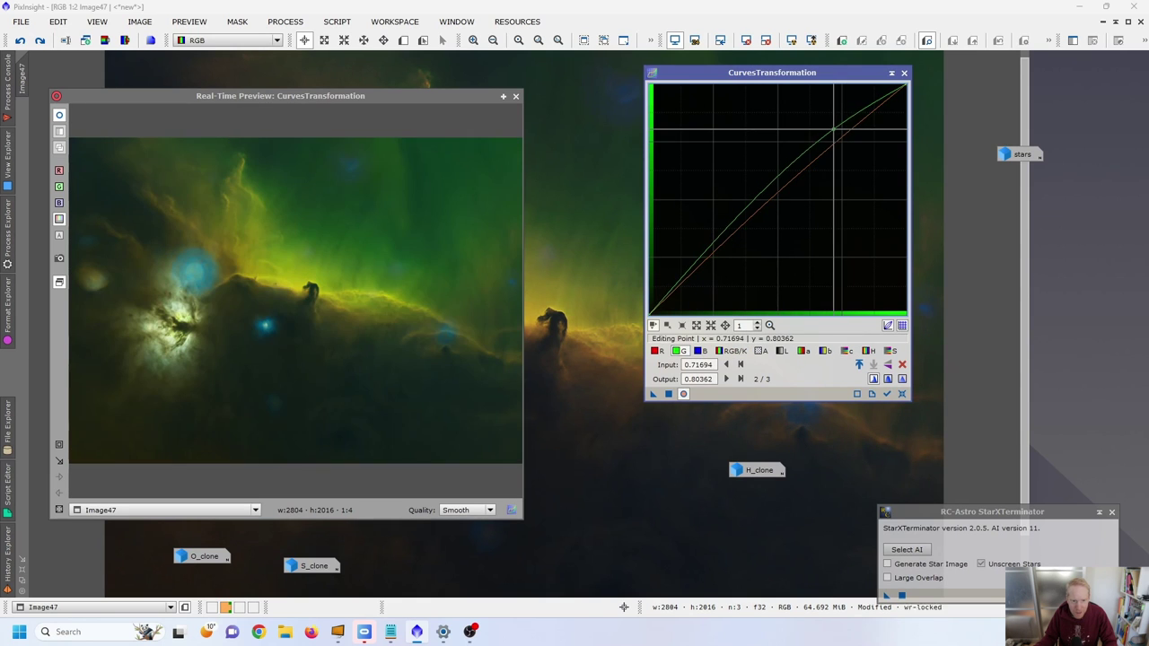
{"action": "left_click_drag", "start_coordinate": [687, 274], "coordinate": [682, 284]}
{"action": "left_click", "coordinate": [683, 394]}
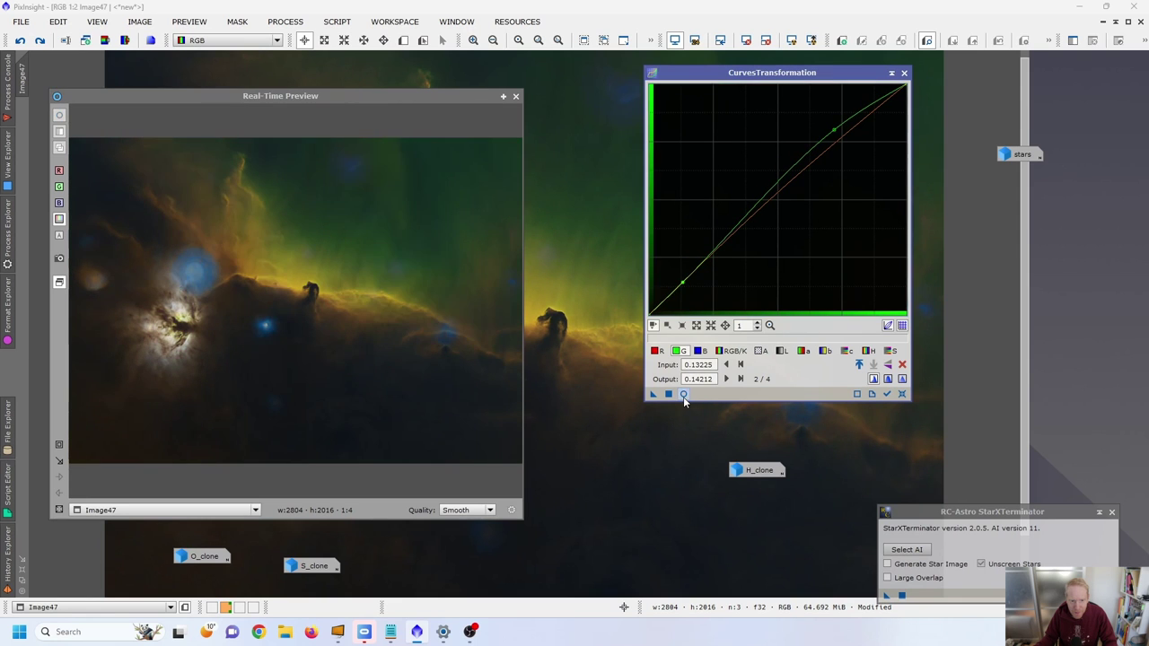
{"action": "left_click", "coordinate": [683, 394]}
{"action": "left_click", "coordinate": [683, 394]}
{"action": "left_click", "coordinate": [902, 364]}
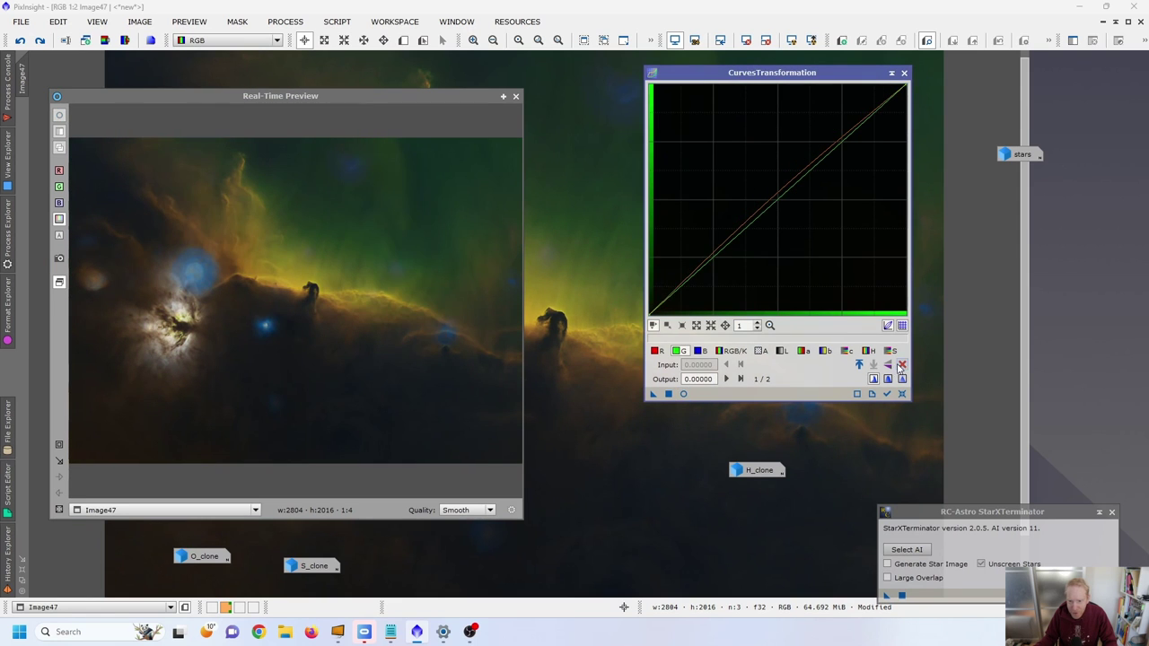
Experiment with a blue midtone boost and an S-shaped blue curve, then remove the extra point
{"action": "left_click", "coordinate": [699, 350]}
{"action": "mouse_move", "coordinate": [787, 193]}
{"action": "left_mouse_down"}
{"action": "mouse_move", "coordinate": [734, 163]}
{"action": "mouse_move", "coordinate": [770, 200]}
{"action": "left_mouse_up"}
{"action": "left_click", "coordinate": [683, 395]}
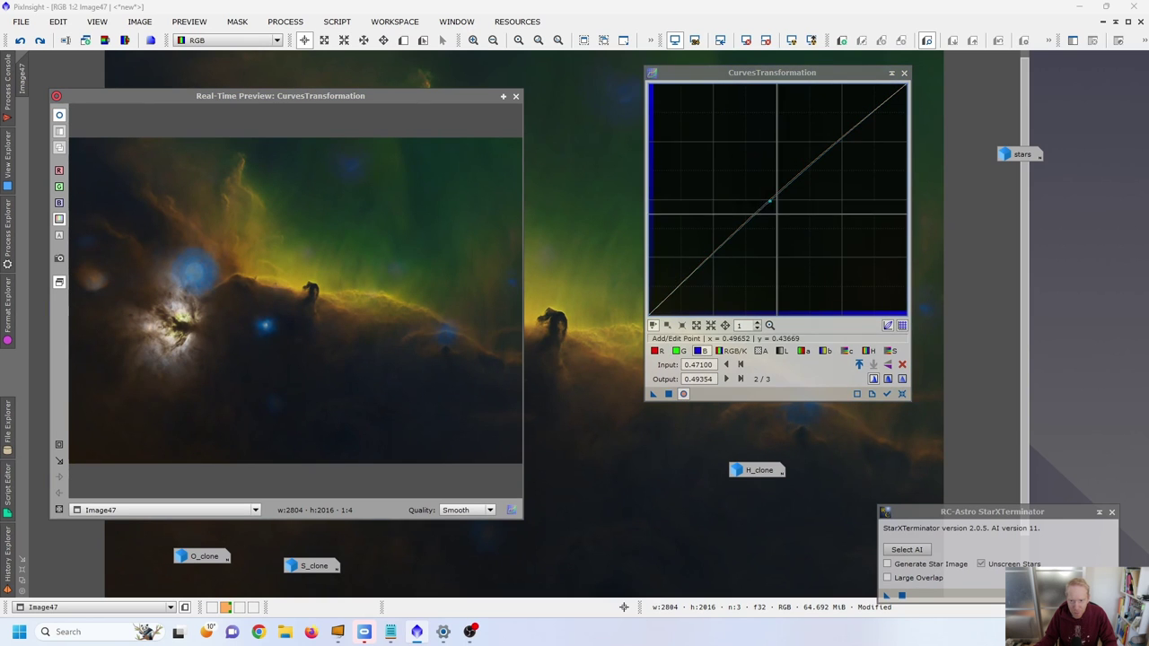
{"action": "left_click_drag", "start_coordinate": [779, 195], "coordinate": [726, 364]}
{"action": "left_click", "coordinate": [786, 209], "text": "ctrl"}
Raise the midtones on the saturation curve for richer green-yellow tones
{"action": "left_click", "coordinate": [846, 350]}
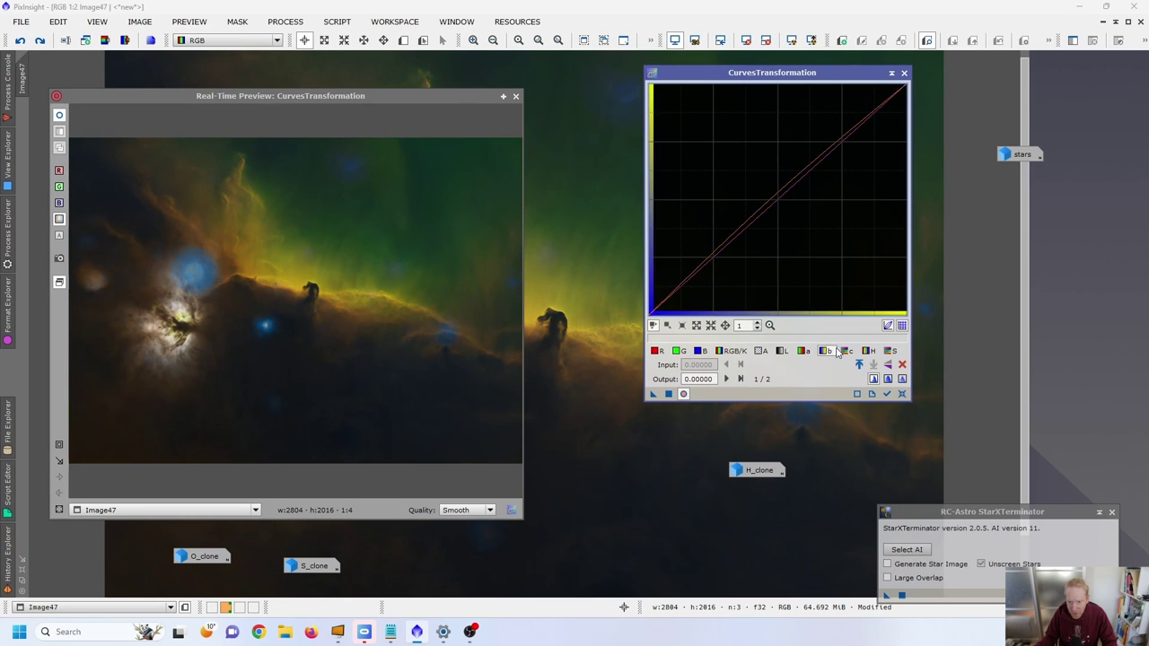
{"action": "left_click", "coordinate": [890, 350]}
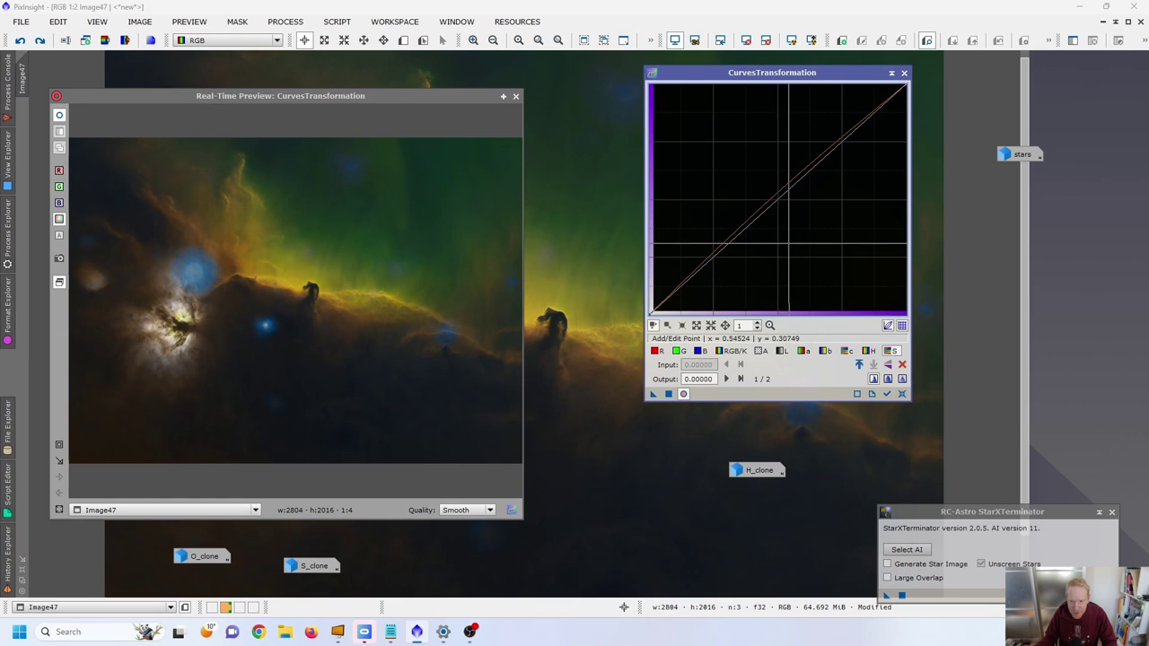
{"action": "left_click_drag", "start_coordinate": [784, 203], "coordinate": [771, 186]}
Shape the RGB/K curve to brighten upper midtones, add midtone contrast and anchor the shadows
{"action": "left_click", "coordinate": [732, 350]}
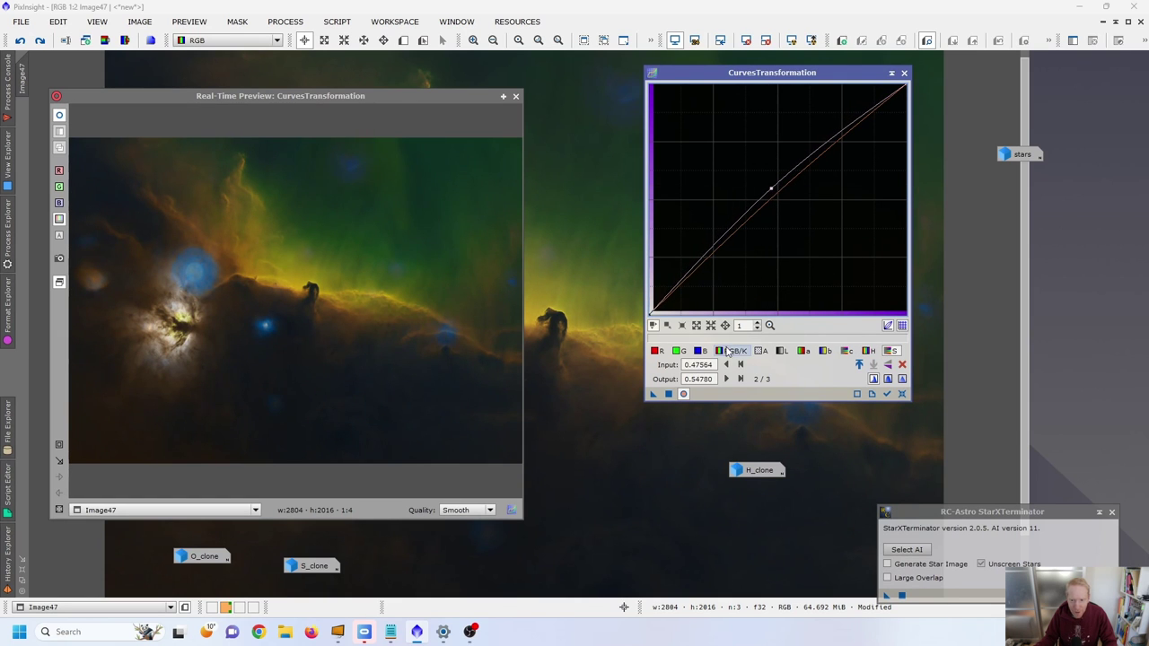
{"action": "left_click_drag", "start_coordinate": [850, 137], "coordinate": [829, 122]}
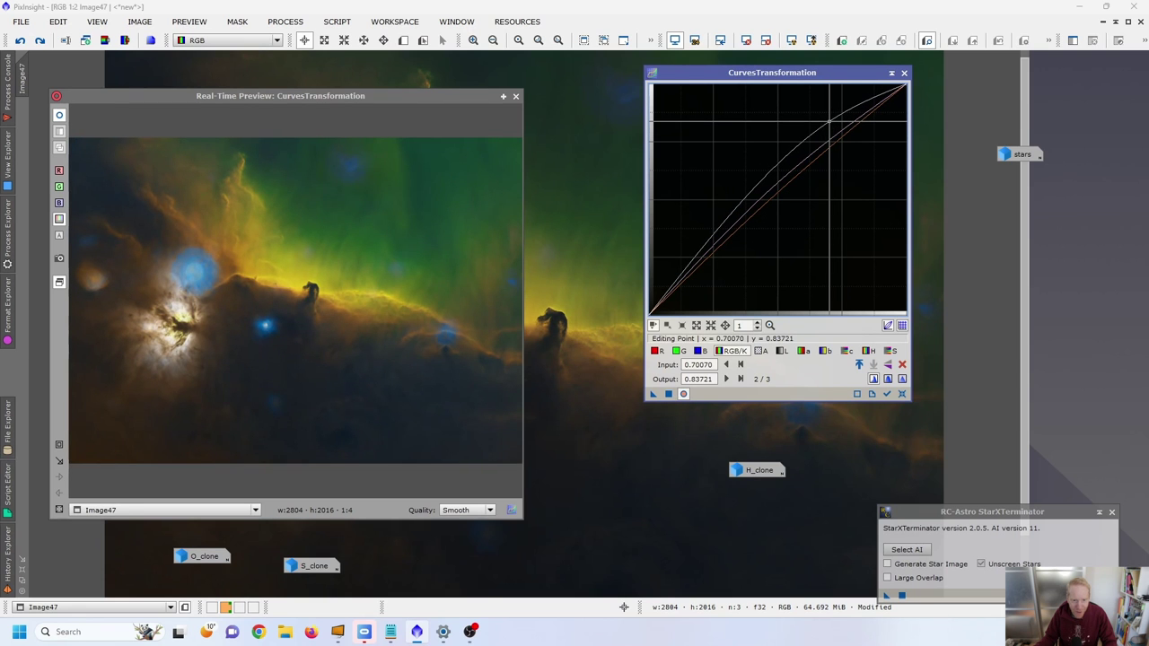
{"action": "left_click", "coordinate": [671, 294]}
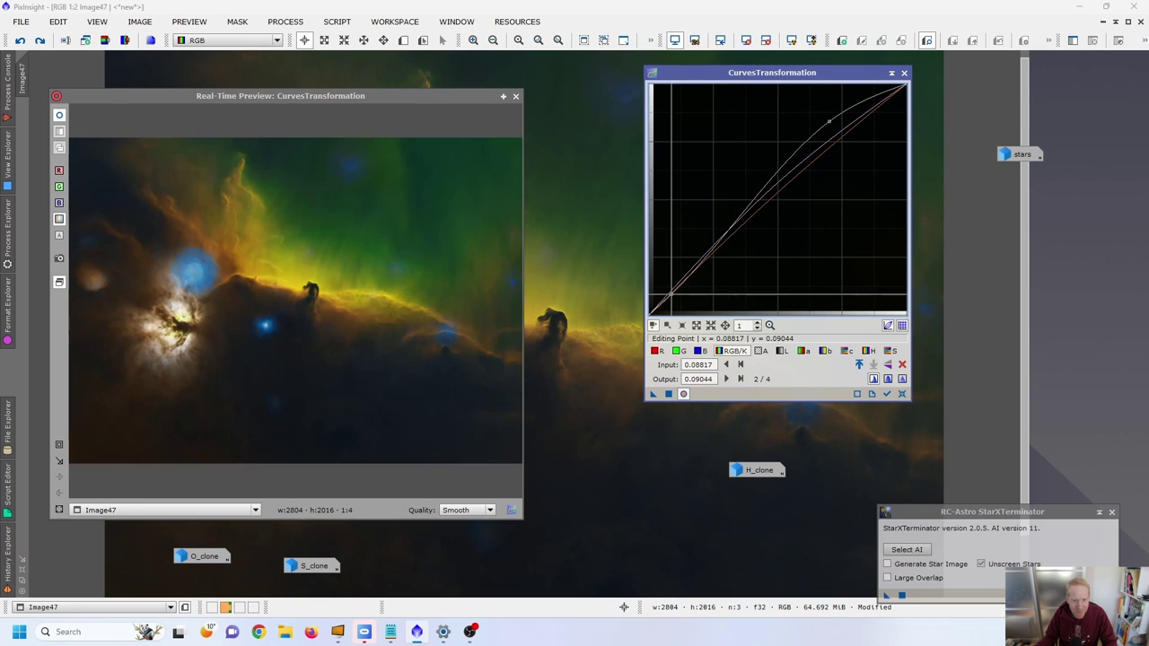
{"action": "left_click_drag", "start_coordinate": [672, 292], "coordinate": [660, 303]}
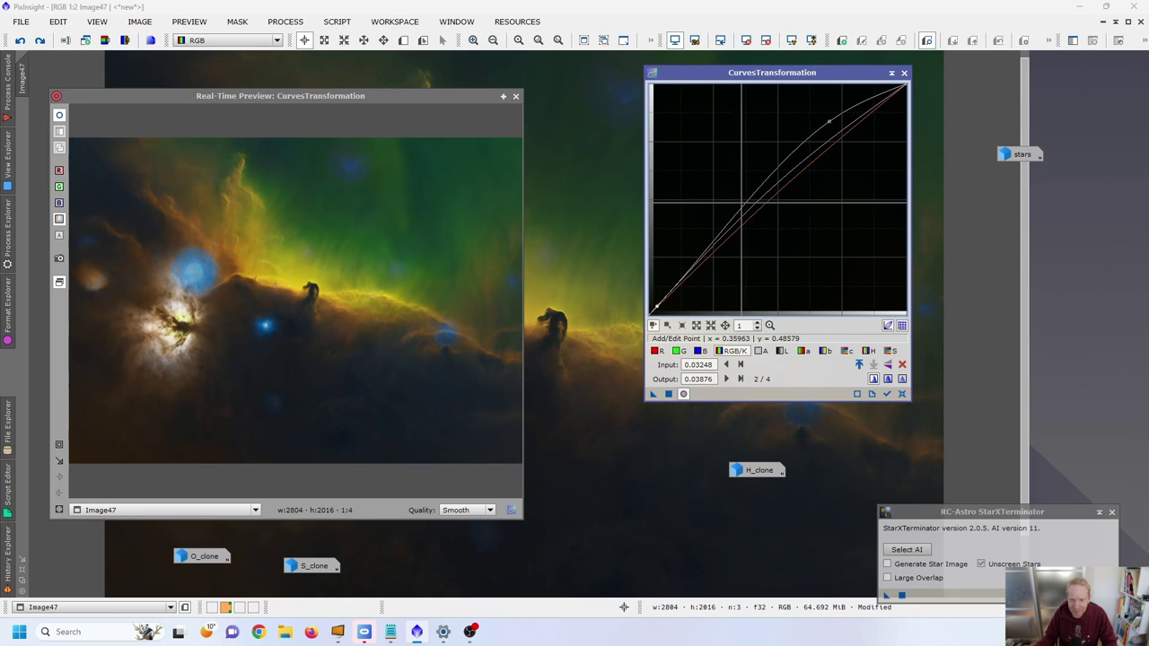
{"action": "left_click_drag", "start_coordinate": [746, 205], "coordinate": [746, 201]}
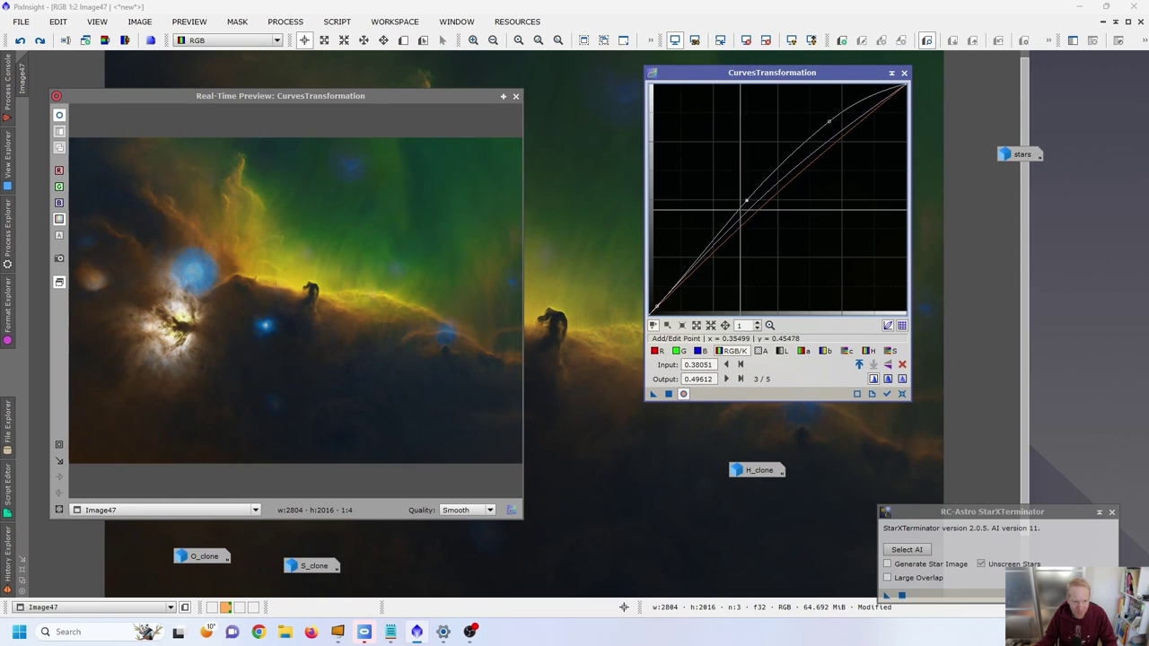
{"action": "left_click_drag", "start_coordinate": [659, 302], "coordinate": [659, 306]}
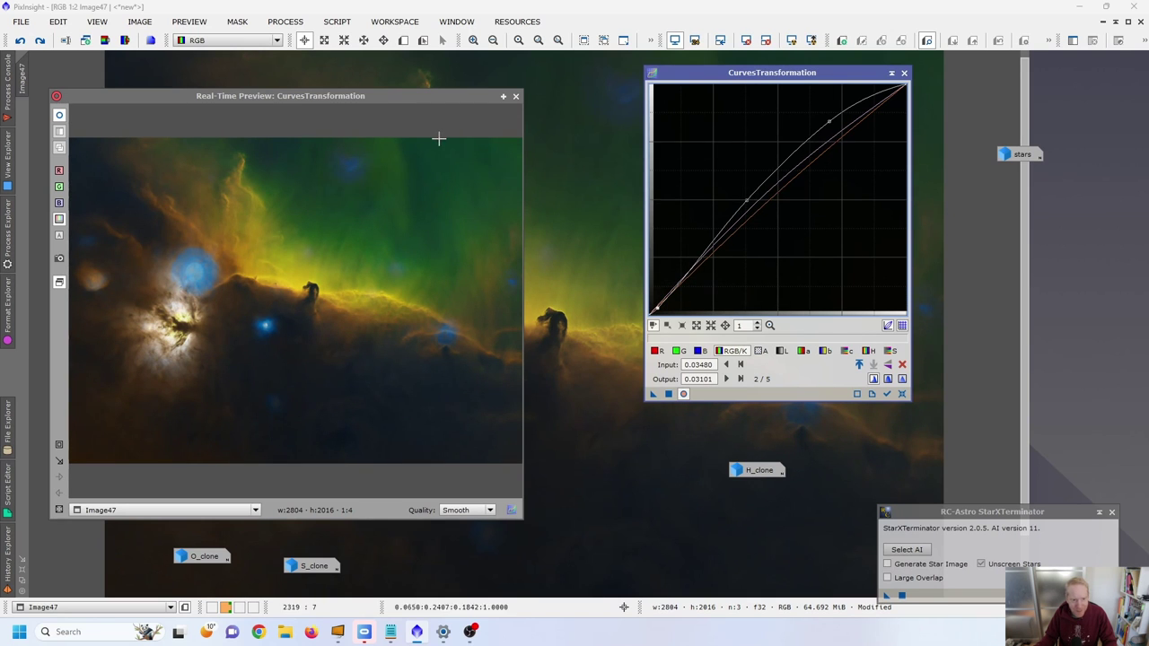
Apply the curves to the nebula image, close CurvesTransformation, and reopen the stars image
{"action": "left_click", "coordinate": [515, 97]}
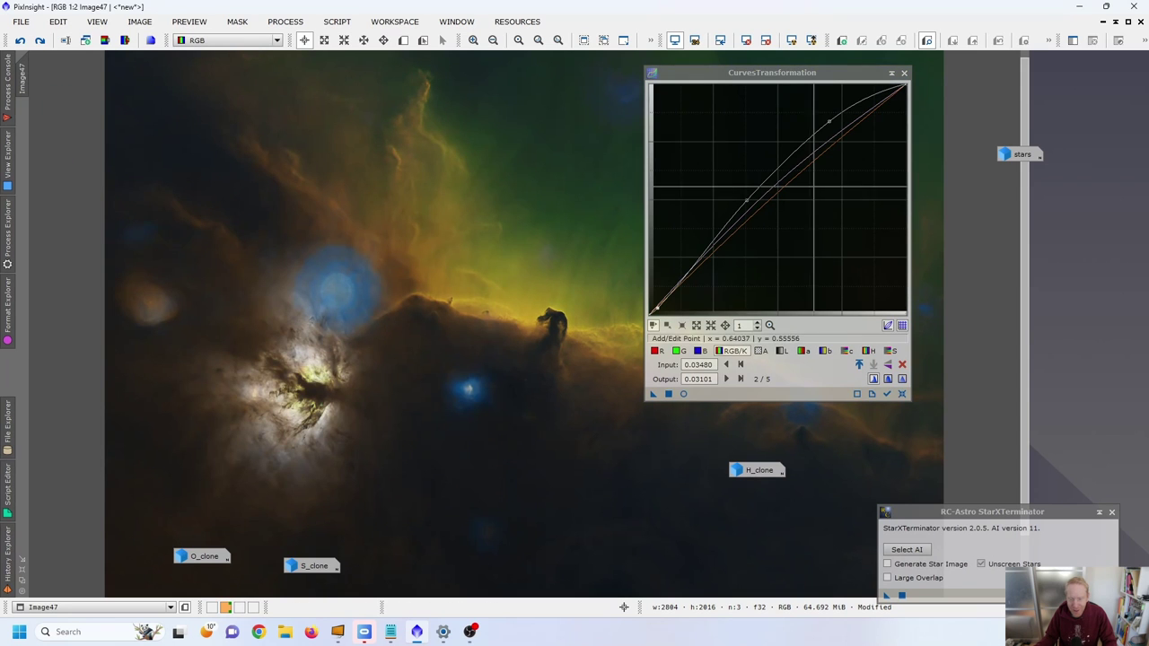
{"action": "left_click_drag", "start_coordinate": [582, 345], "coordinate": [584, 347]}
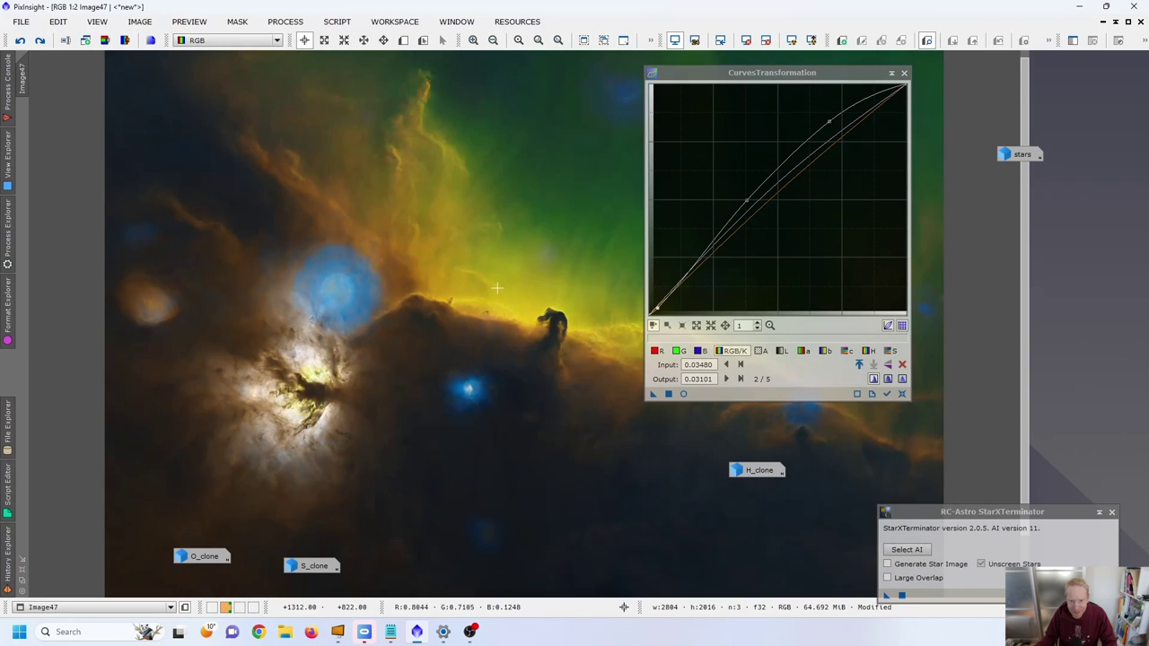
{"action": "left_click", "coordinate": [903, 73]}
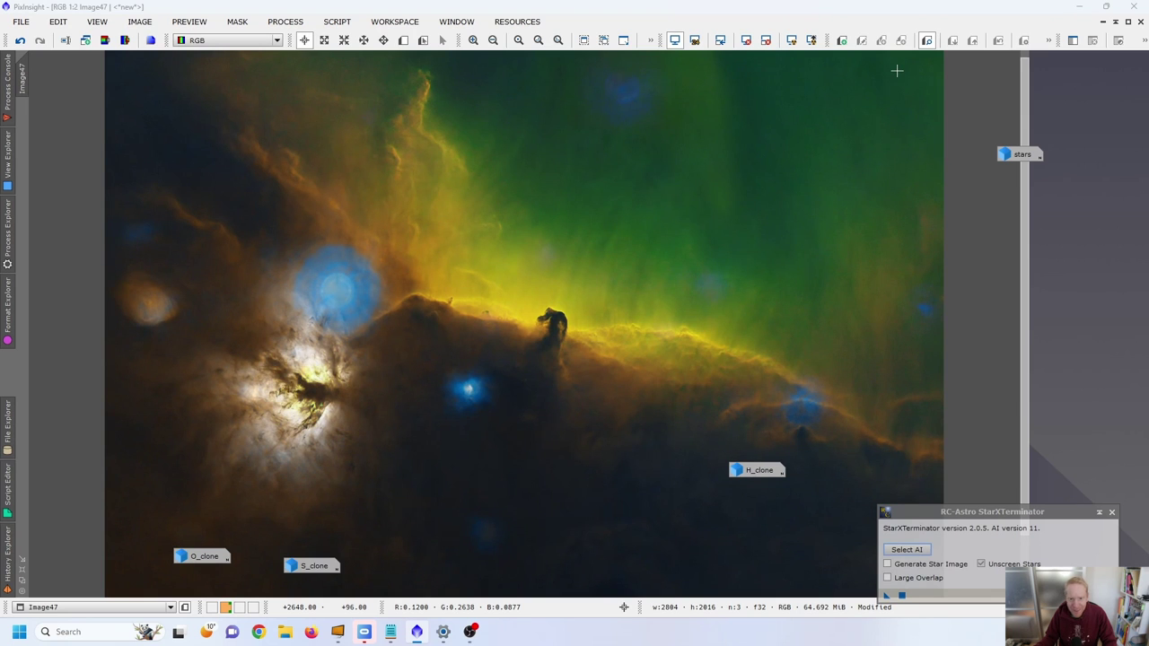
{"action": "double_click", "coordinate": [1021, 154]}
Open PixelMath from Process Explorer and reset it to its defaults
{"action": "left_click_drag", "start_coordinate": [337, 170], "coordinate": [1012, 102]}
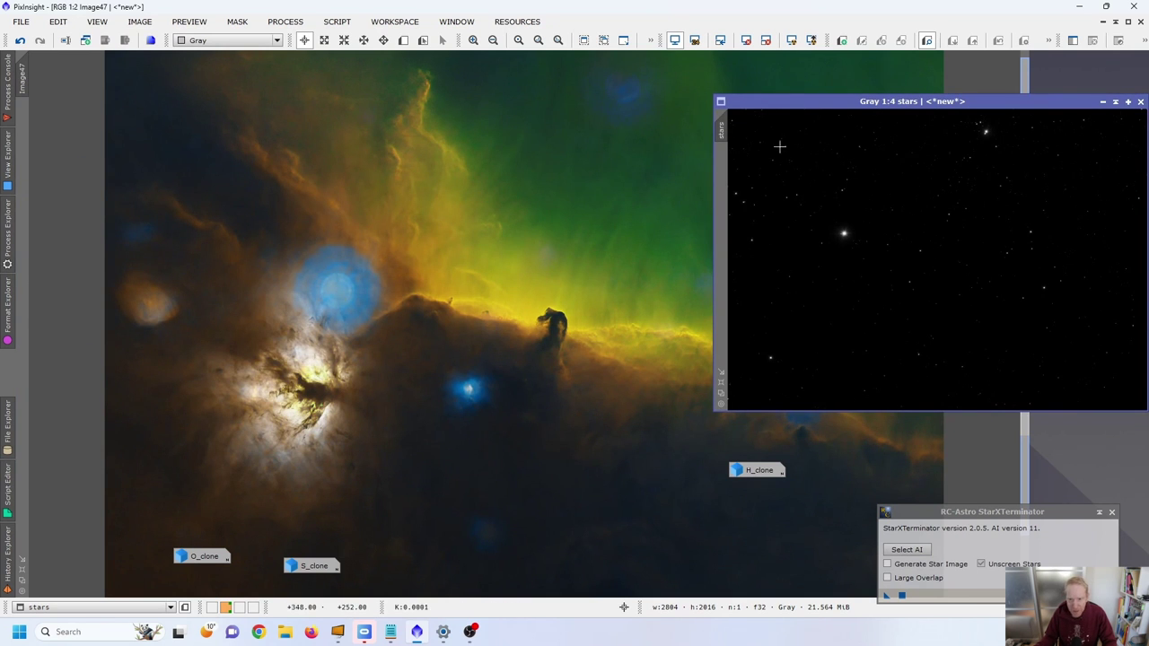
{"action": "left_click", "coordinate": [7, 232]}
{"action": "scroll", "coordinate": [98, 329], "scroll_direction": "down", "scroll_amount": 13}
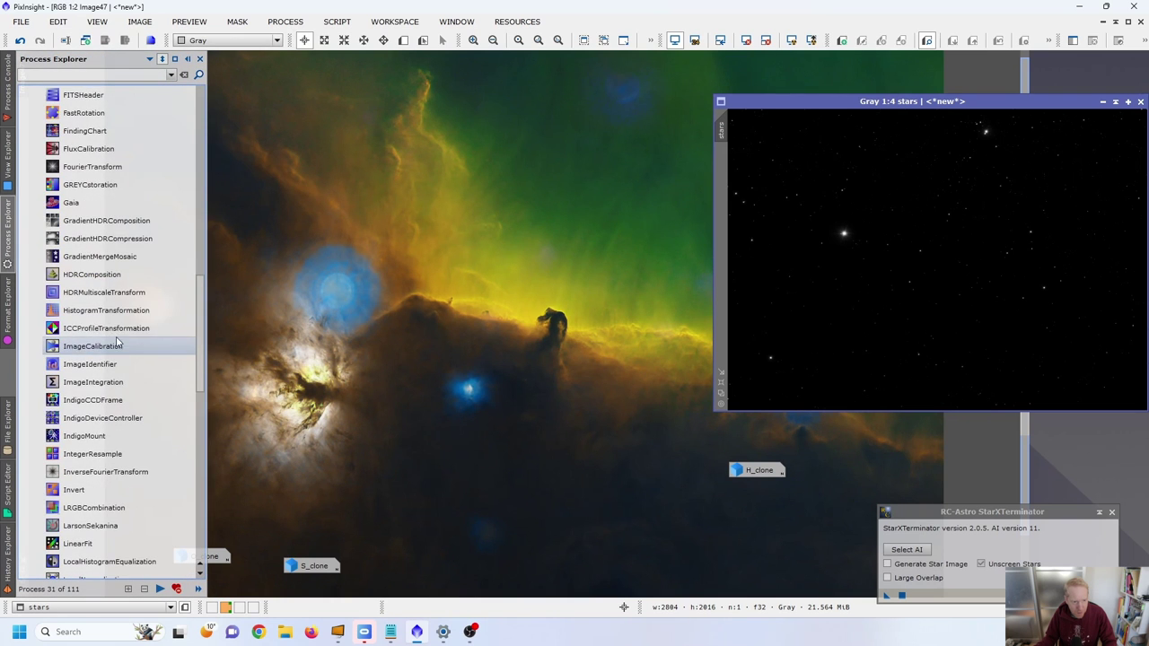
{"action": "double_click", "coordinate": [117, 364]}
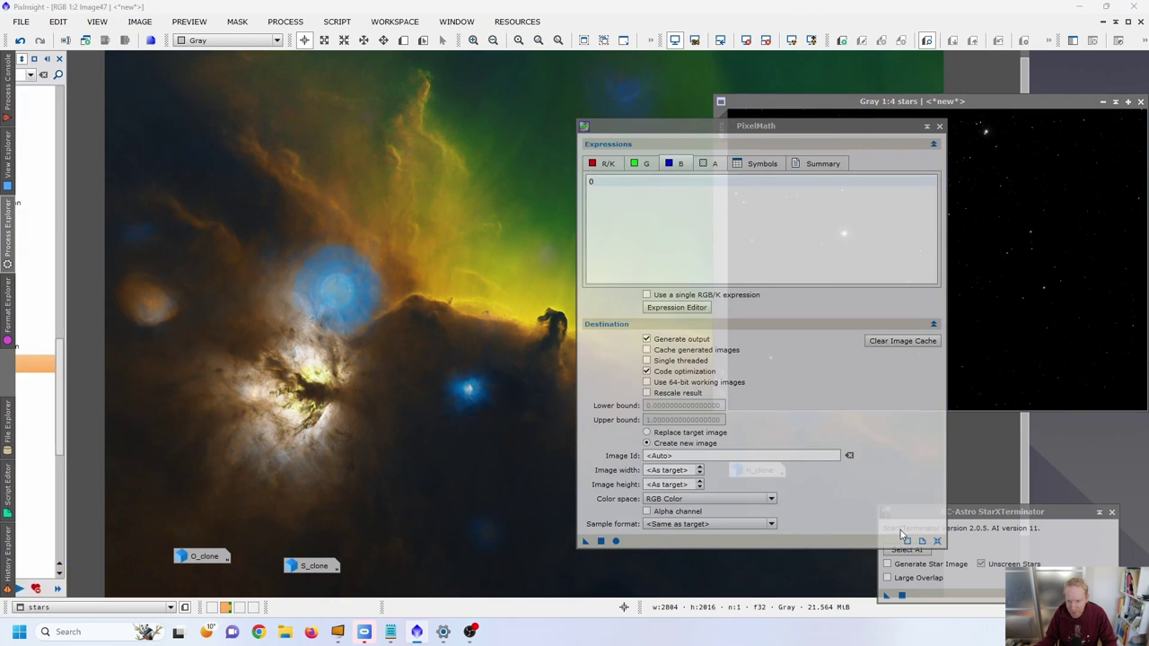
{"action": "left_click", "coordinate": [937, 541]}
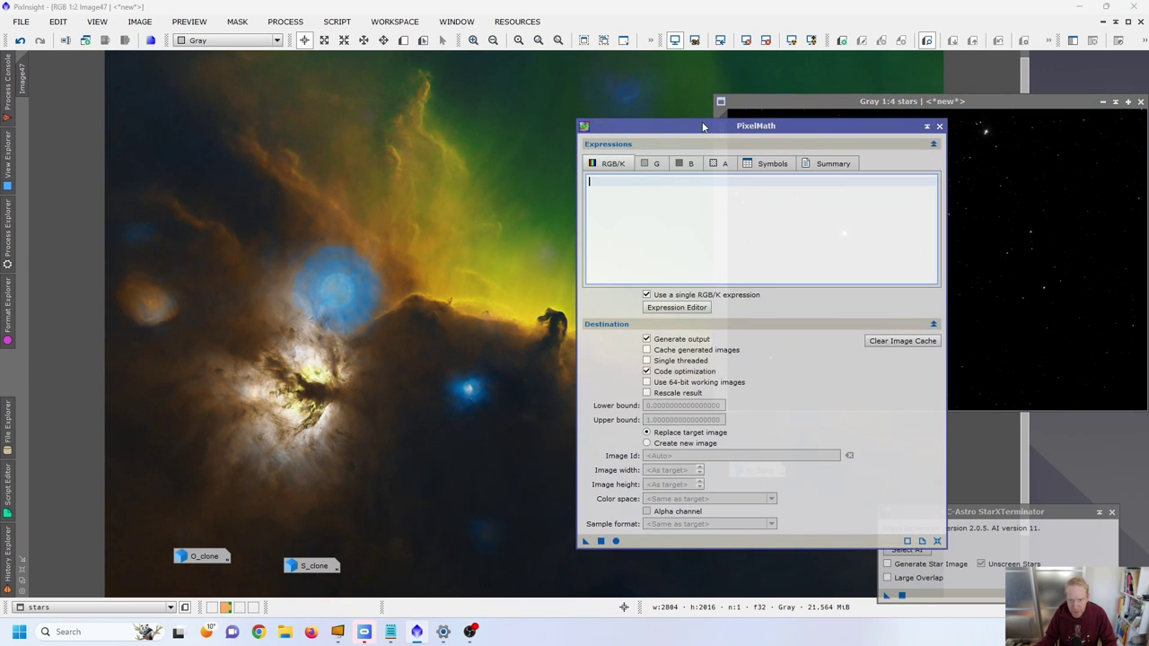
{"action": "left_click_drag", "start_coordinate": [712, 125], "coordinate": [641, 78]}
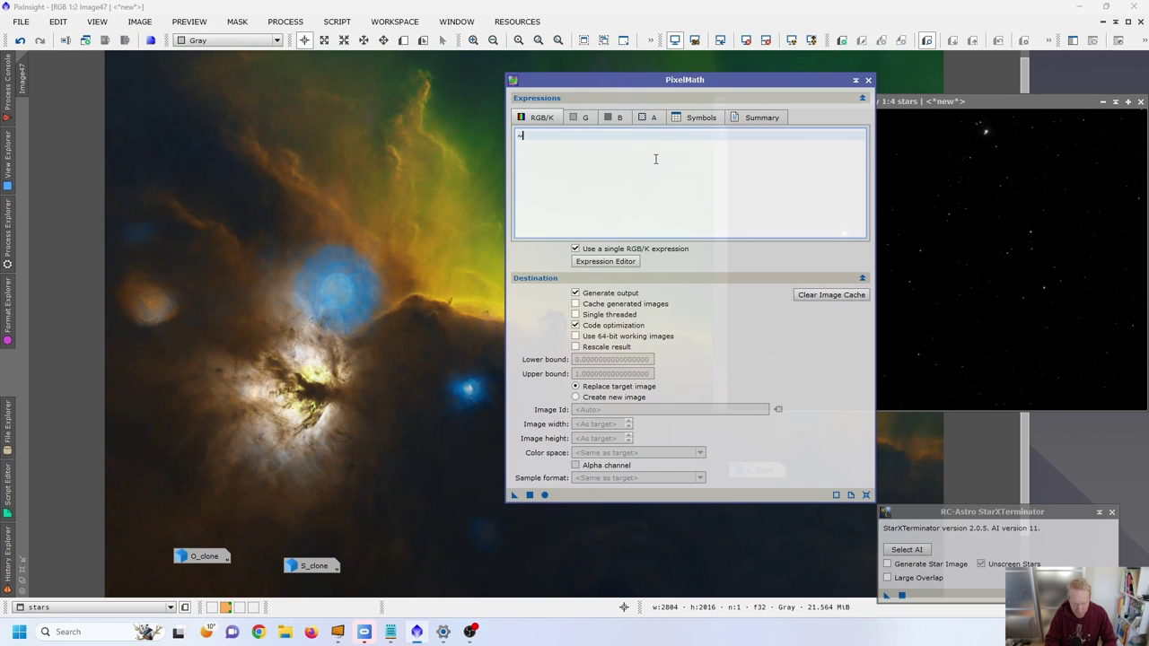
Rename Image47 to 'starless' and enter the expression ~((~starless)*(stars)) in PixelMath
{"action": "double_click", "coordinate": [24, 86]}
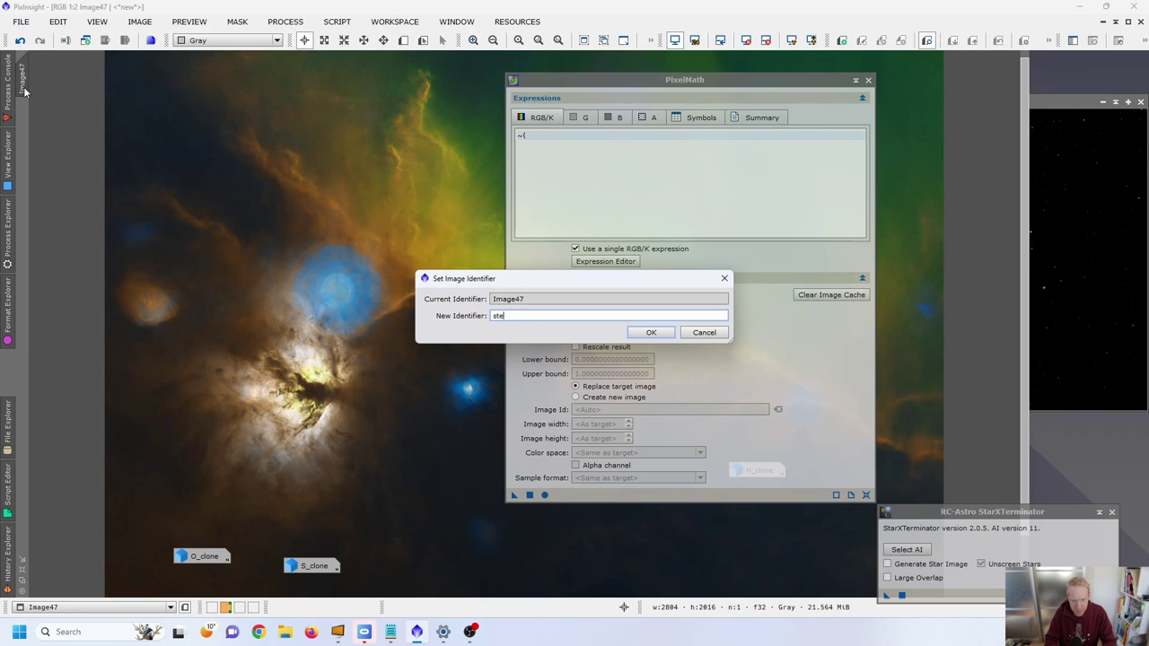
{"action": "type", "text": "starless"}
{"action": "key", "text": "Return"}
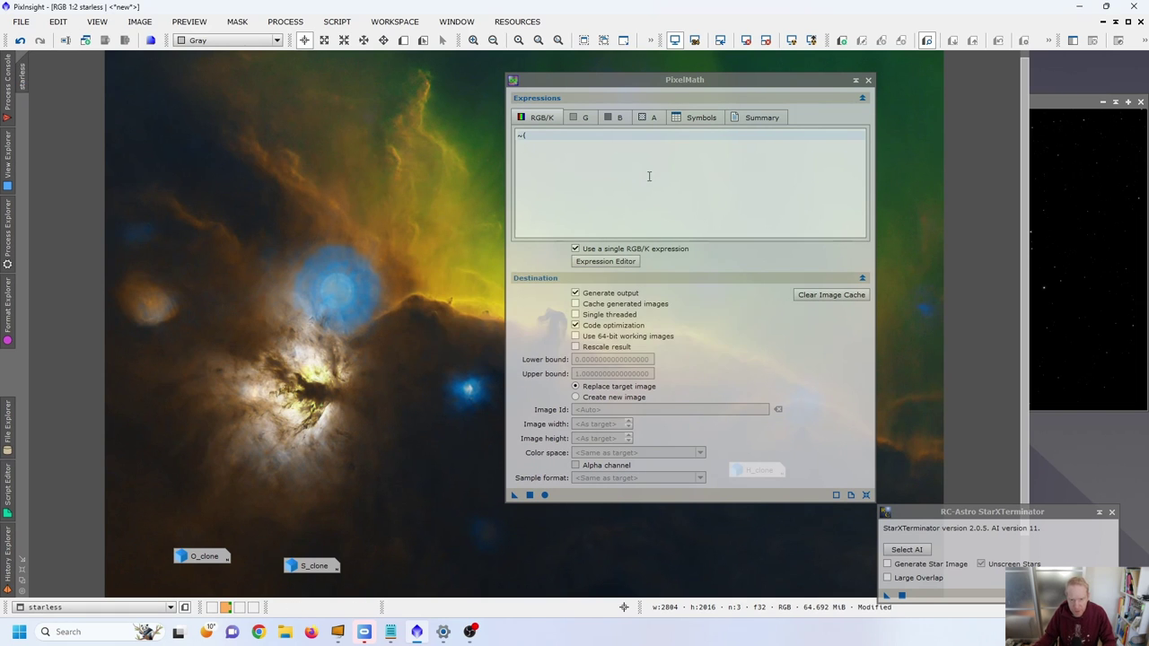
{"action": "left_click", "coordinate": [651, 161]}
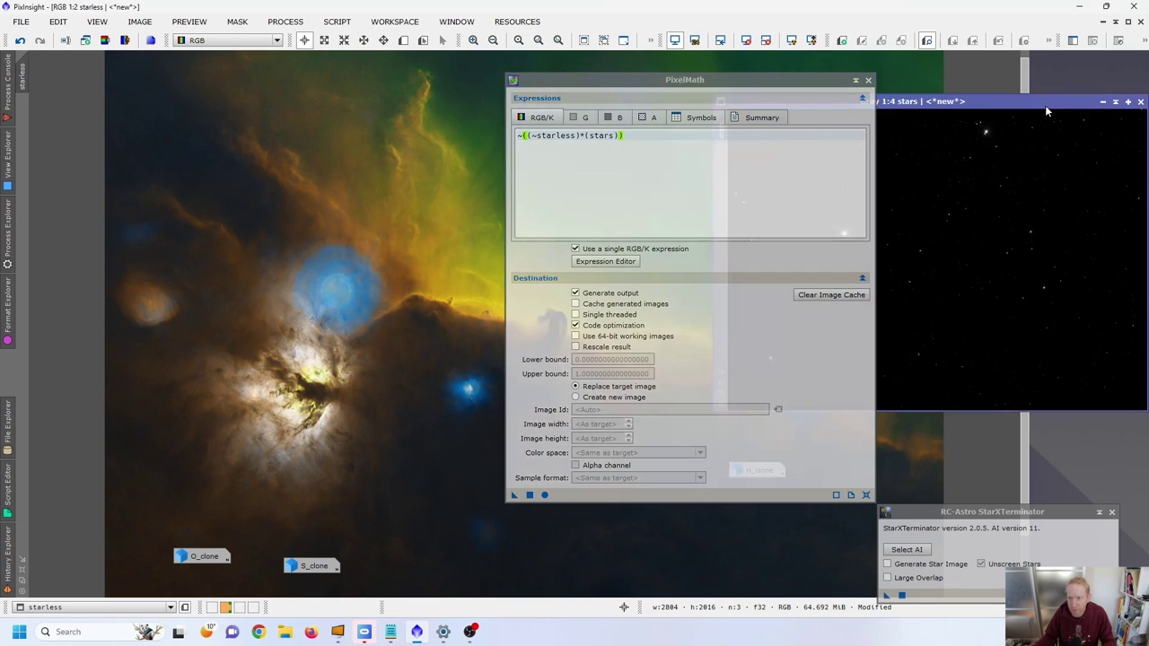
{"action": "left_click_drag", "start_coordinate": [1045, 105], "coordinate": [892, 117]}
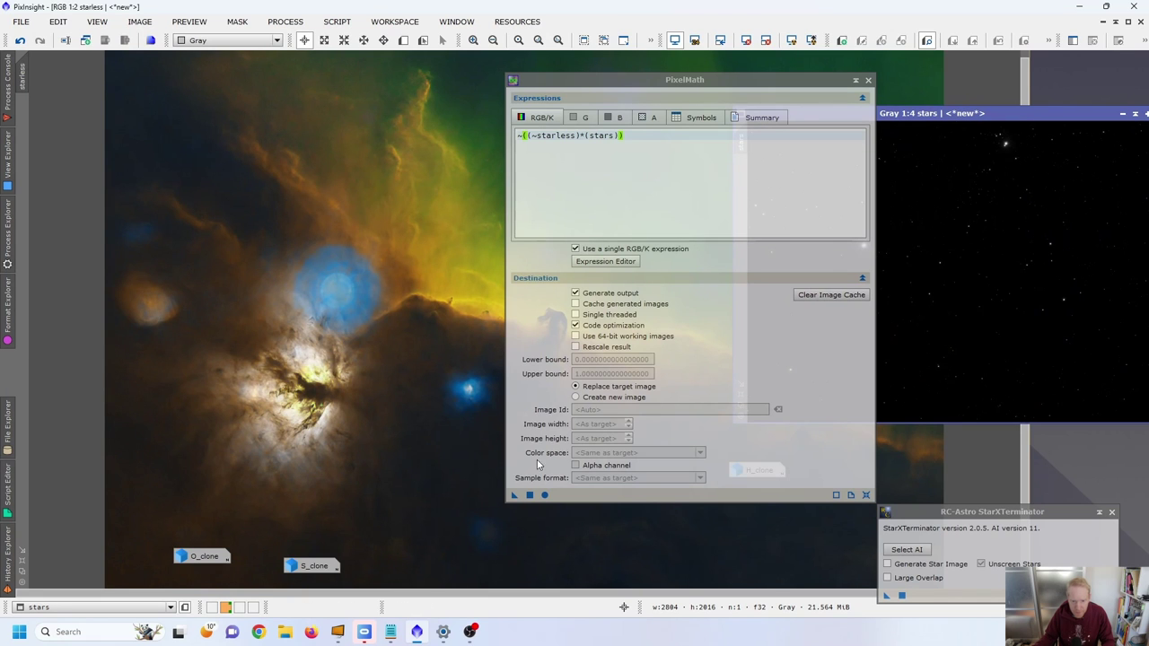
Apply the blend to starless, undo it, correct it to ~((~starless)*(~stars)) and reapply
{"action": "left_click_drag", "start_coordinate": [513, 502], "coordinate": [333, 333]}
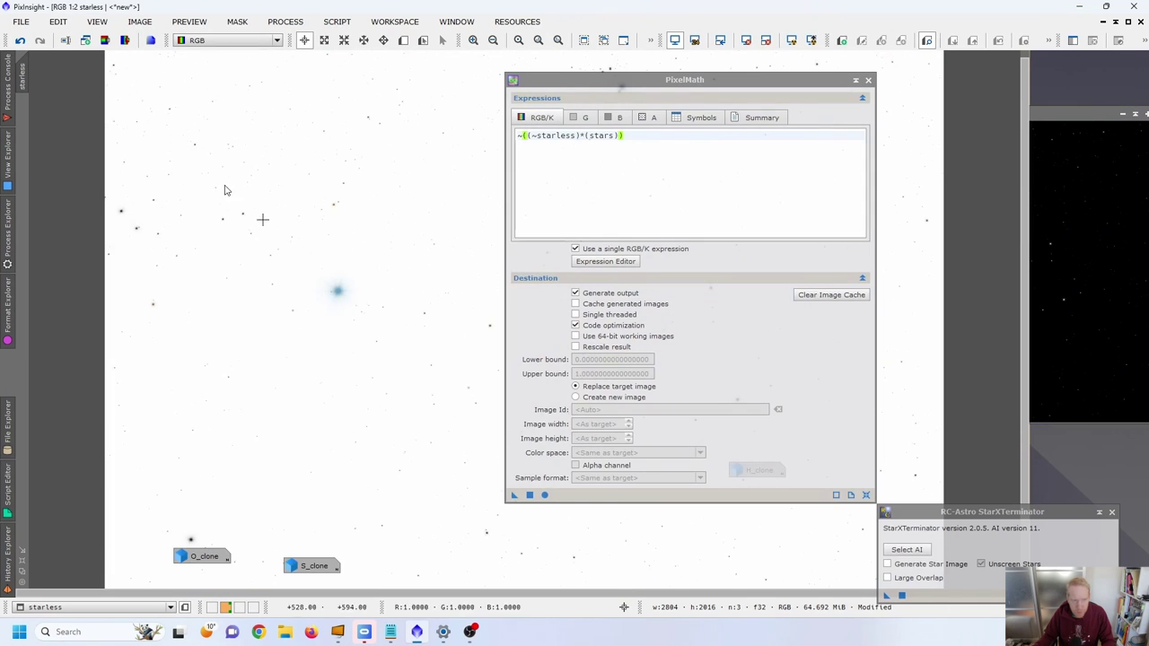
{"action": "left_click", "coordinate": [21, 41]}
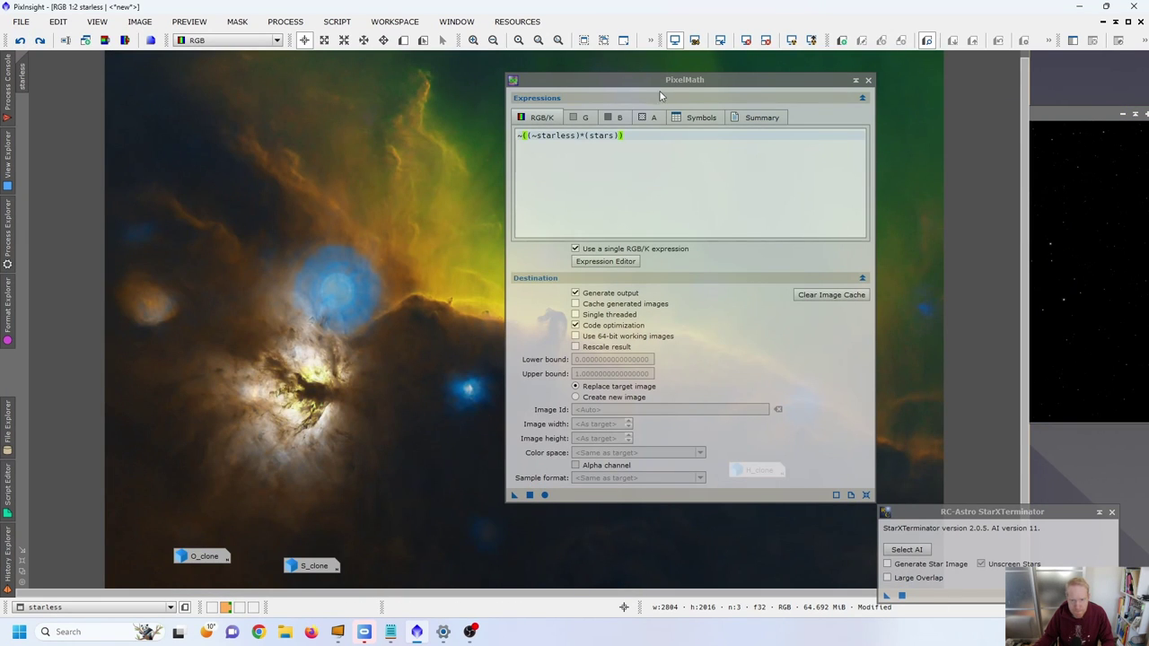
{"action": "left_click", "coordinate": [589, 135]}
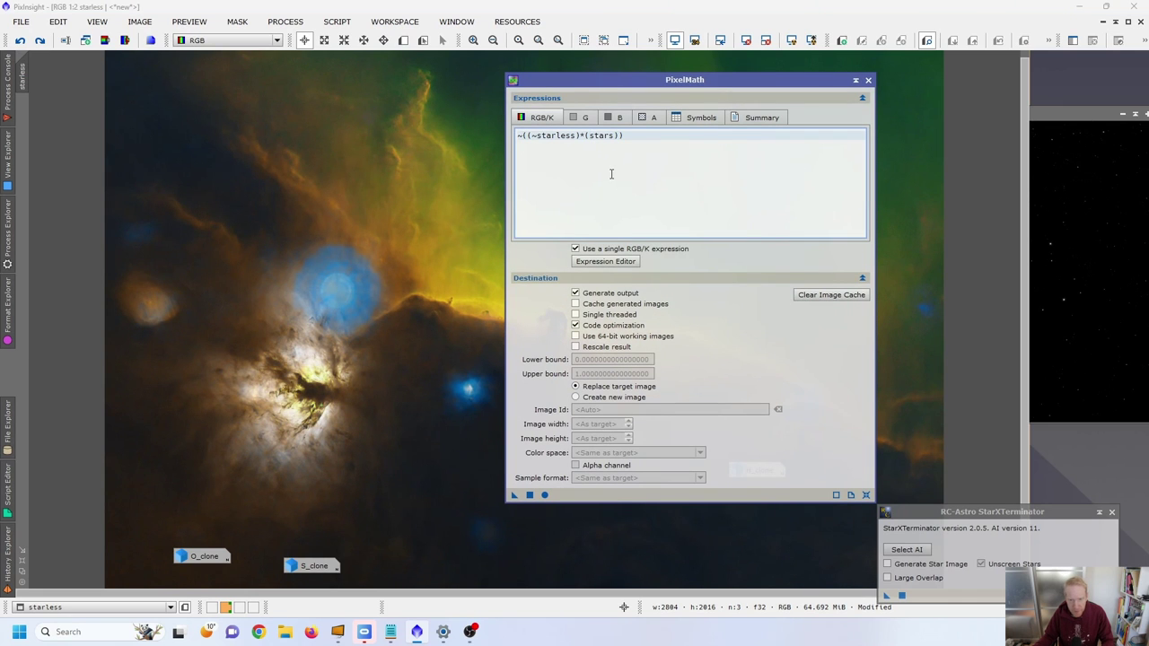
{"action": "left_click_drag", "start_coordinate": [515, 496], "coordinate": [401, 271]}
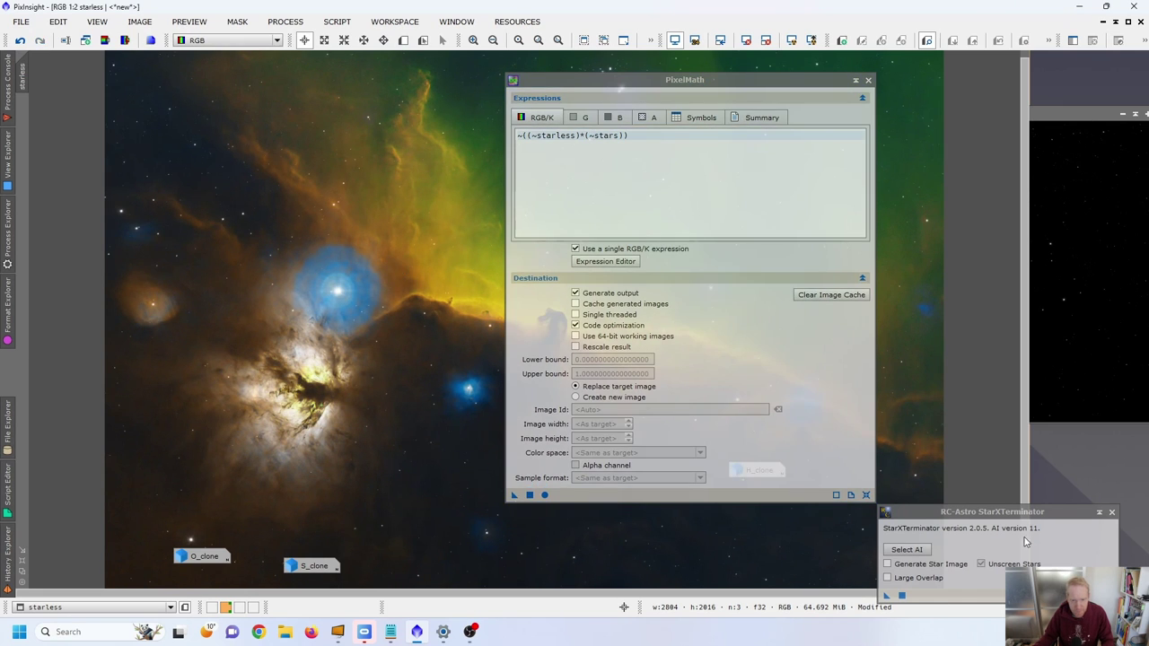
{"action": "left_click", "coordinate": [868, 80]}
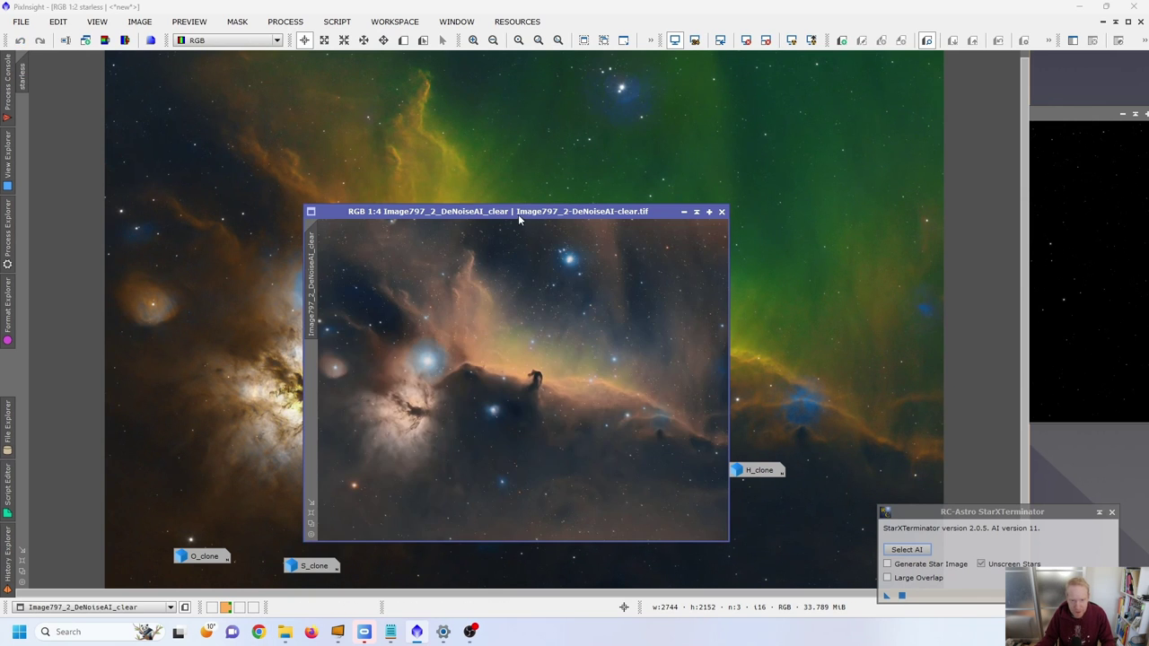
{"action": "left_click_drag", "start_coordinate": [518, 213], "coordinate": [670, 93]}
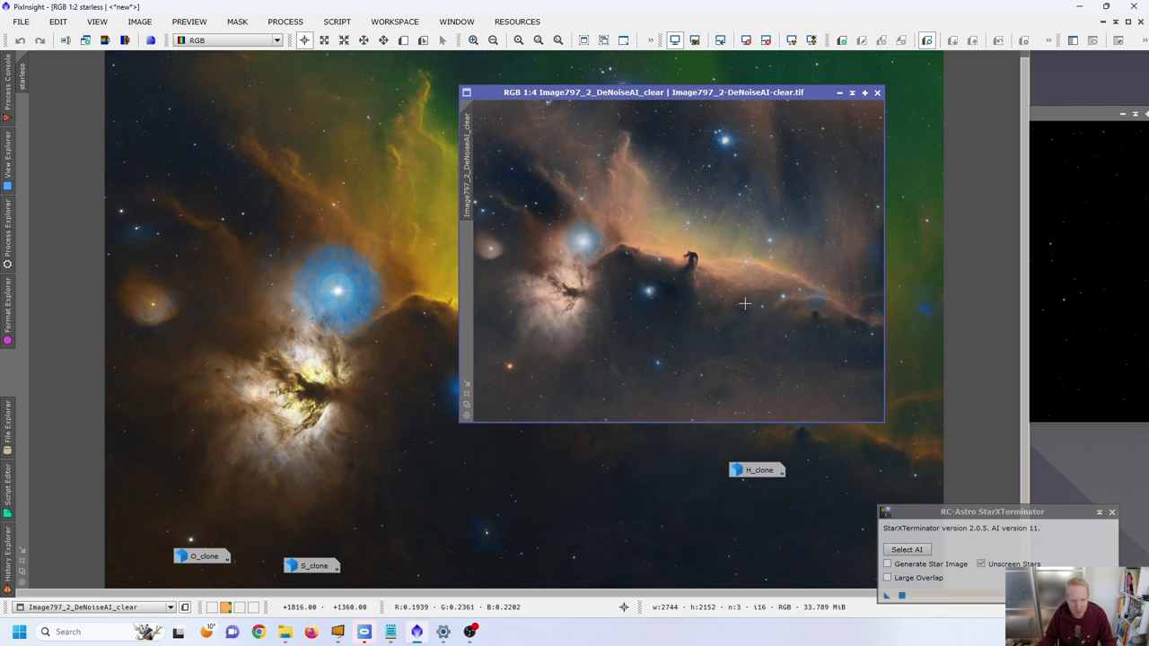
{"action": "left_click", "coordinate": [877, 92]}
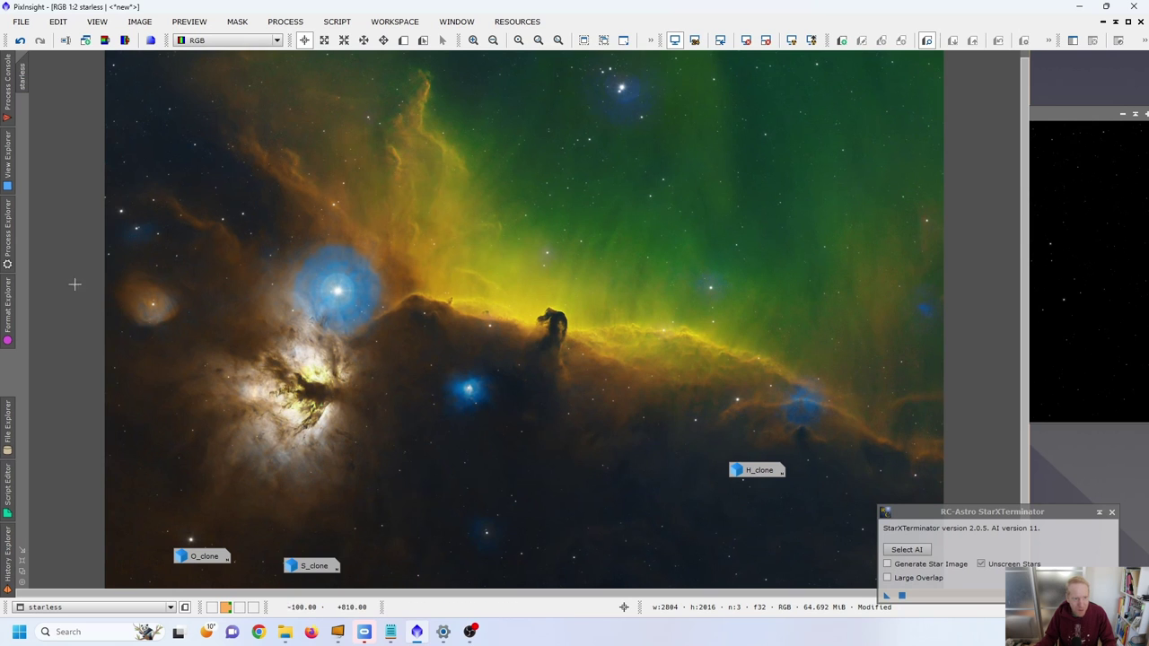
{"action": "left_click", "coordinate": [8, 229]}
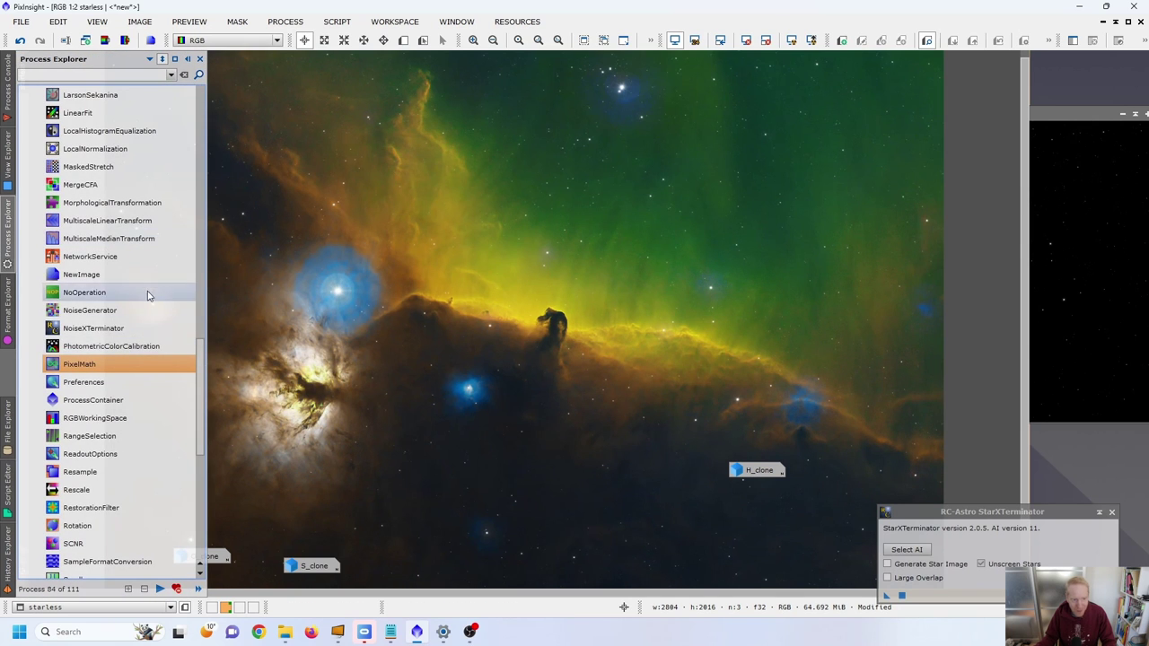
Denoise the starless image with NoiseXTerminator at Denoise 0.65, Detail 0.15
{"action": "double_click", "coordinate": [148, 328]}
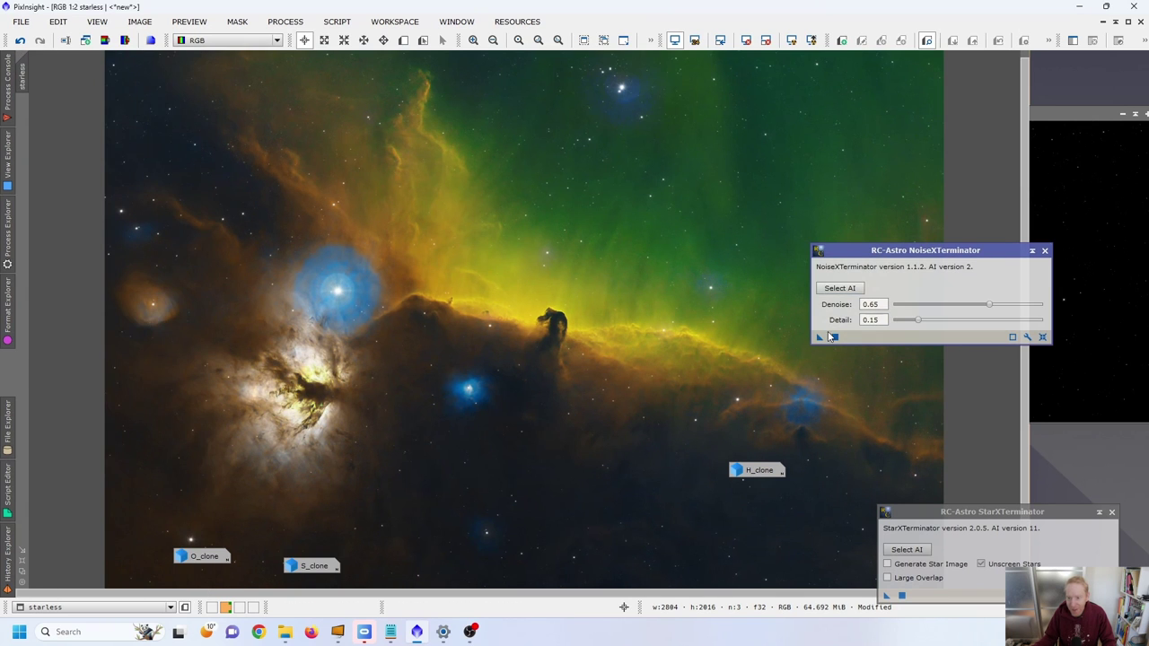
{"action": "left_click", "coordinate": [819, 337]}
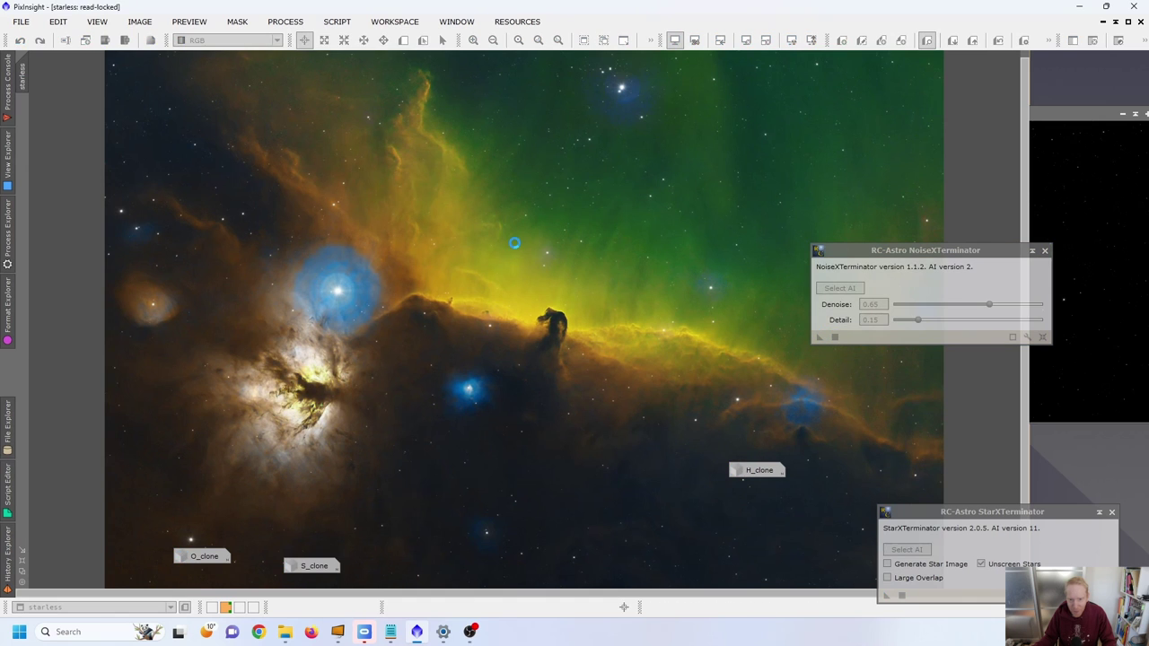
{"action": "left_click", "coordinate": [1045, 250]}
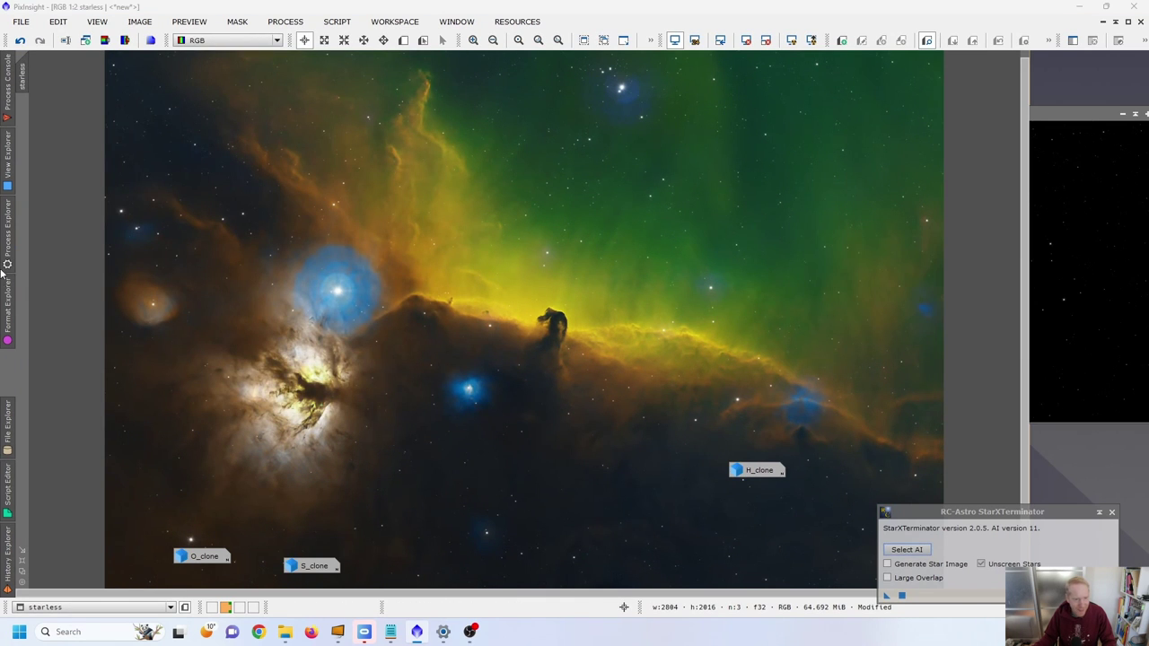
Sharpen starless with BlurXTerminator at Sharpen Stars 0.00 and Sharpen Nonstellar 0.90
{"action": "mouse_move", "coordinate": [8, 251]}
{"action": "scroll", "coordinate": [106, 364], "scroll_direction": "up", "scroll_amount": 15}
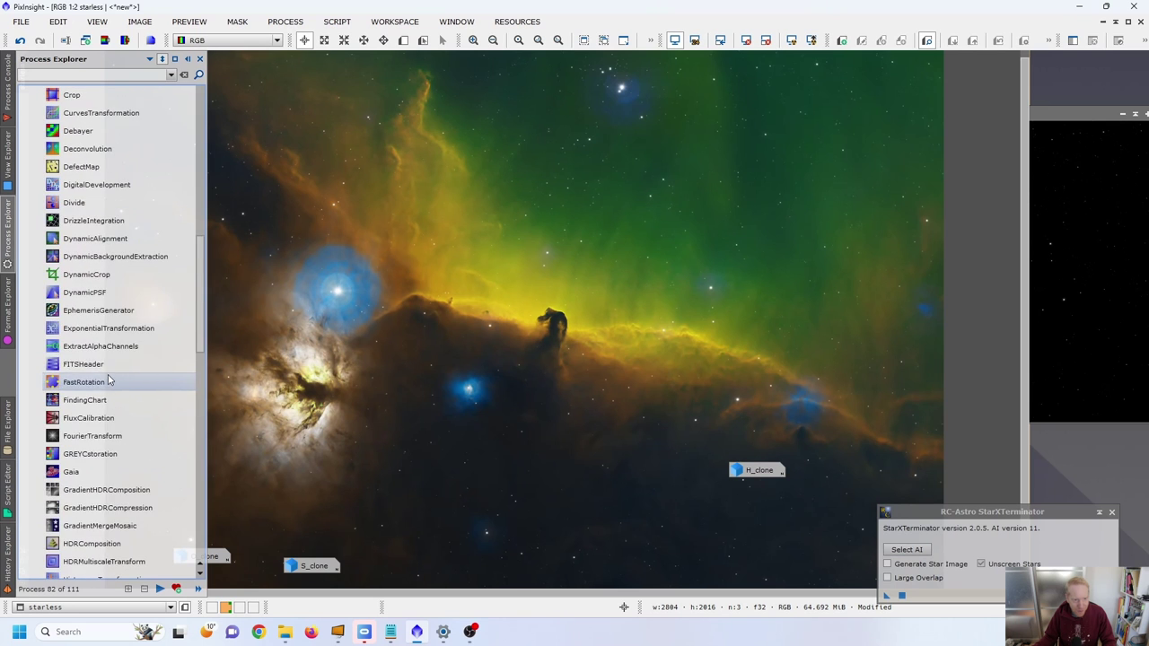
{"action": "scroll", "coordinate": [112, 368], "scroll_direction": "up", "scroll_amount": 4}
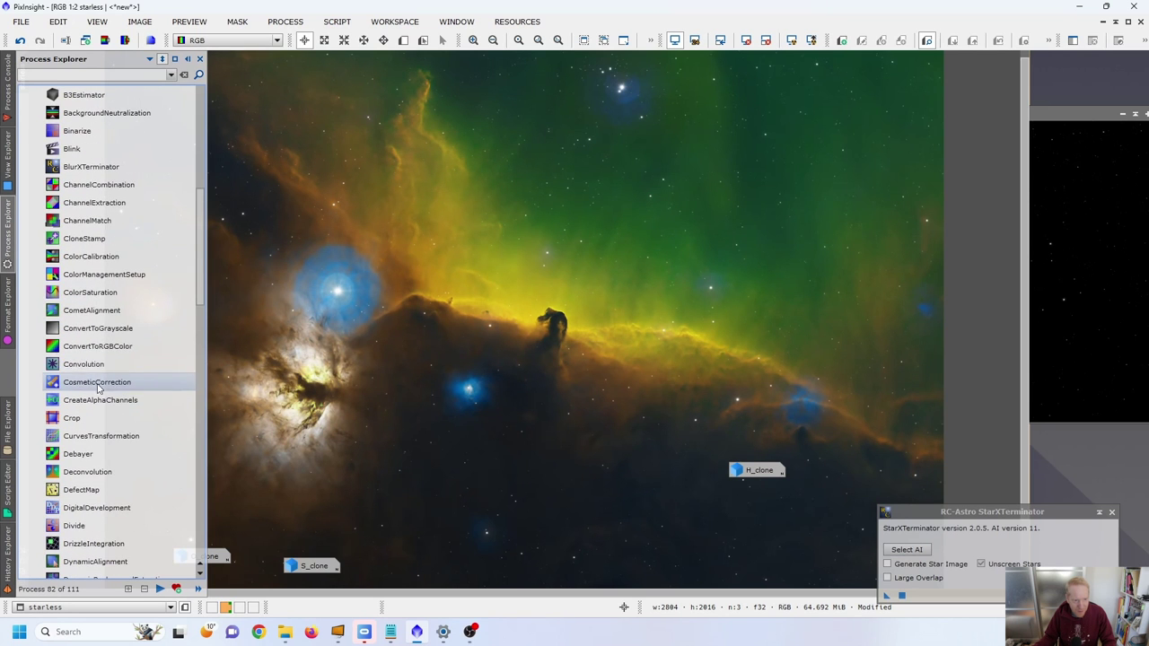
{"action": "scroll", "coordinate": [151, 275], "scroll_direction": "up", "scroll_amount": 2}
{"action": "double_click", "coordinate": [91, 327]}
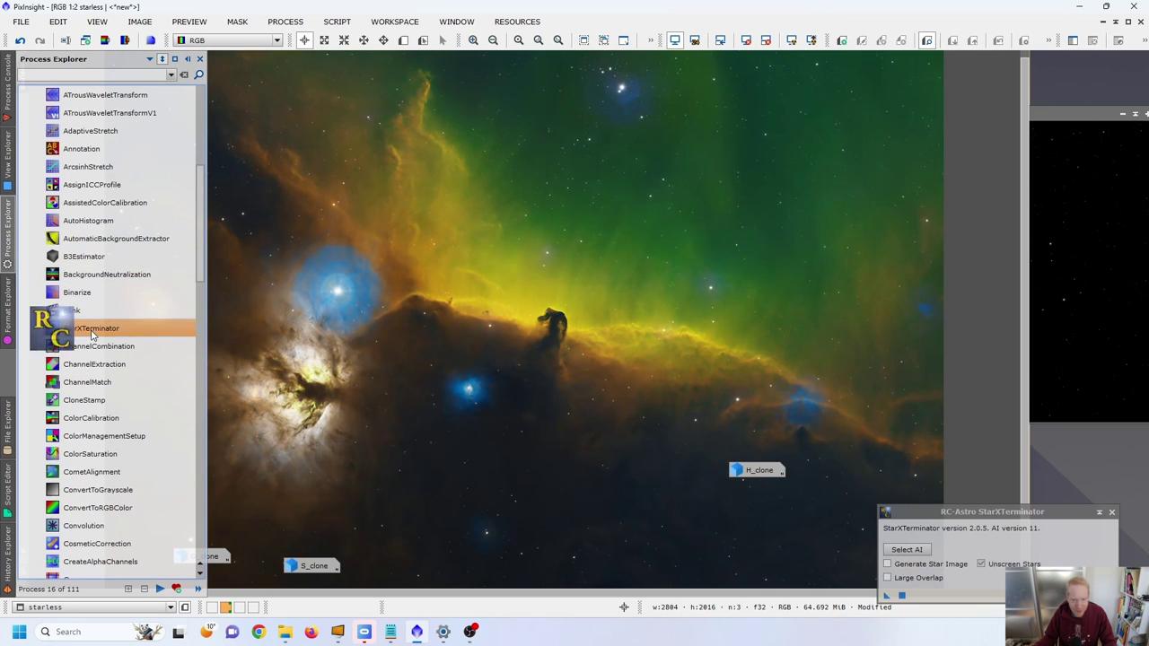
{"action": "left_click_drag", "start_coordinate": [341, 280], "coordinate": [1011, 170]}
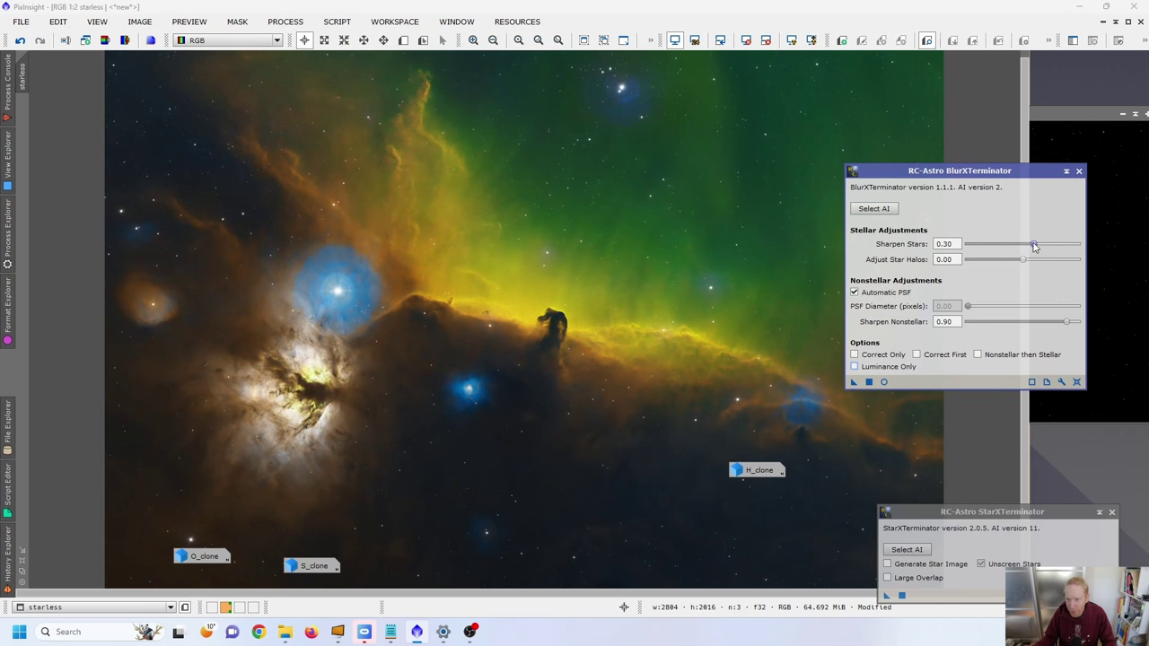
{"action": "left_click_drag", "start_coordinate": [1034, 244], "coordinate": [954, 252]}
{"action": "left_click_drag", "start_coordinate": [854, 381], "coordinate": [496, 269]}
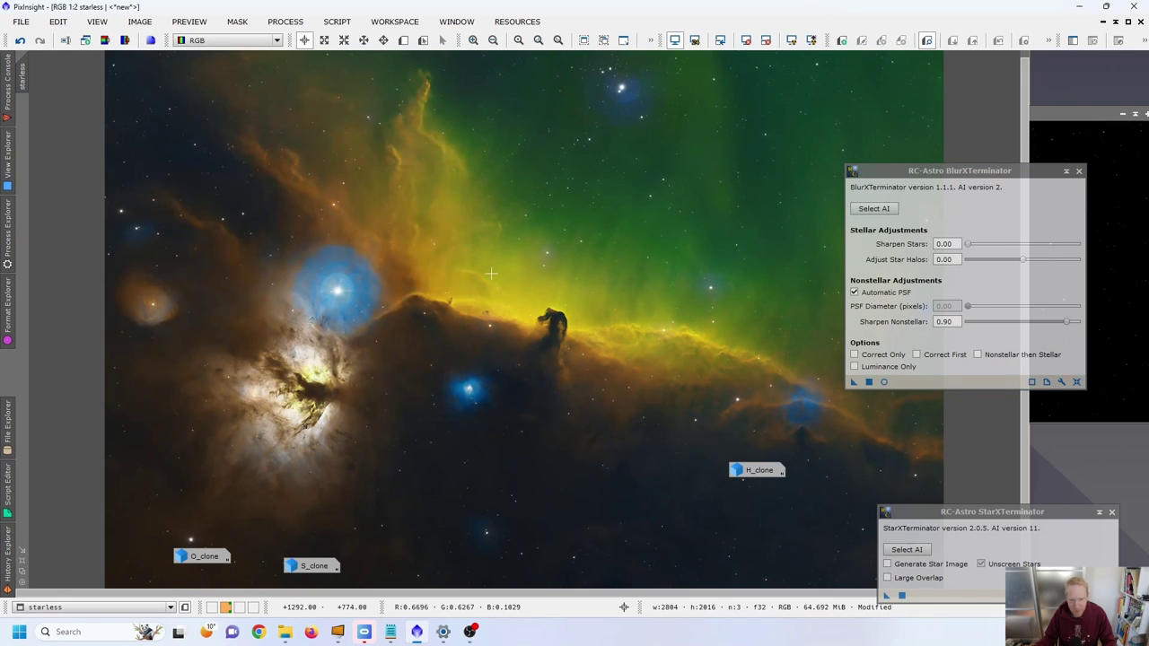
{"action": "left_click", "coordinate": [1078, 171]}
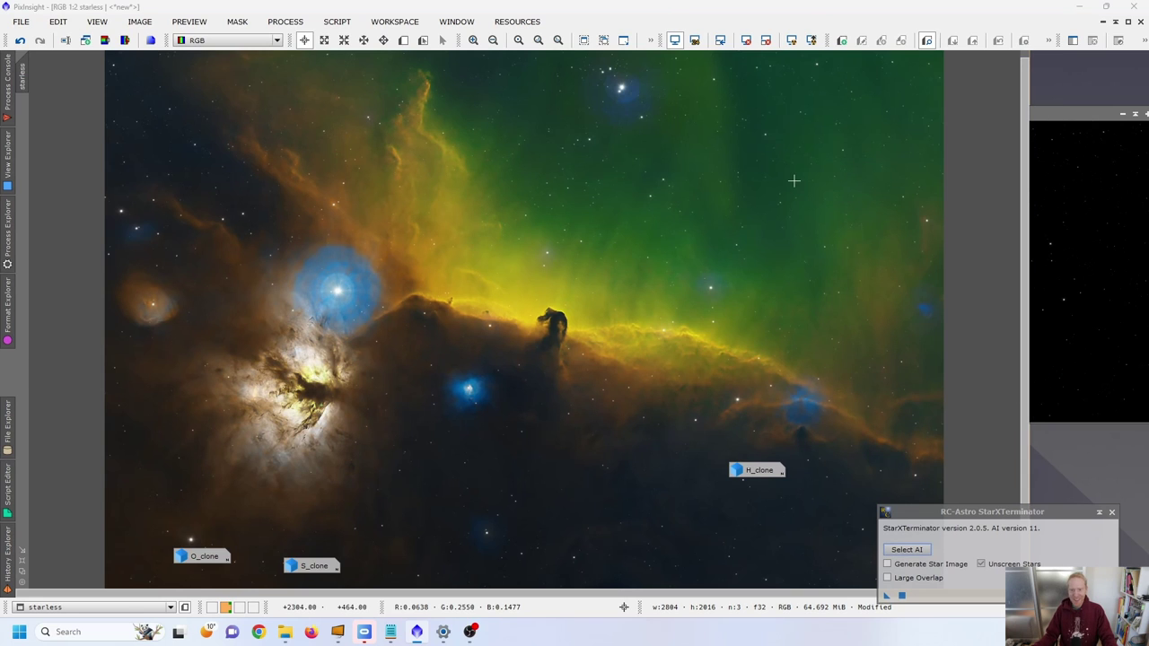